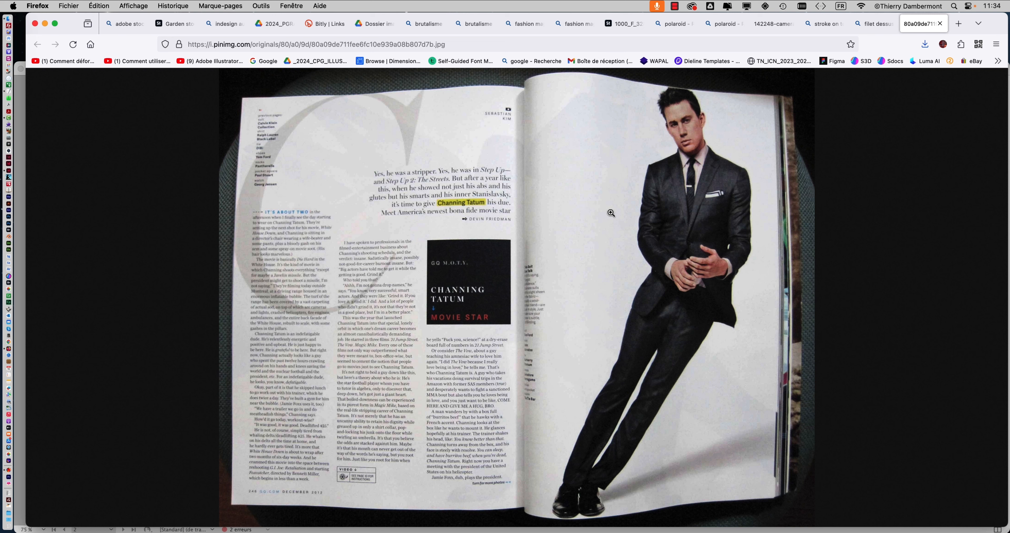
Step: Switch to InDesign, display the Layers panel, and reposition and resize it over the page
key("super+Tab")
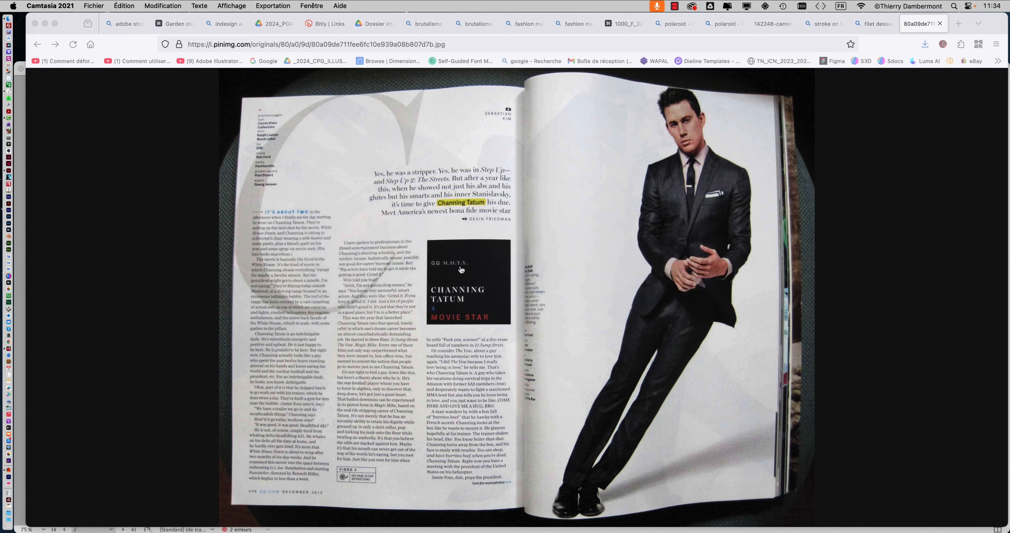
key("super+Tab")
key("Tab")
left_click_drag(845, 247, 817, 106)
left_click(349, 6)
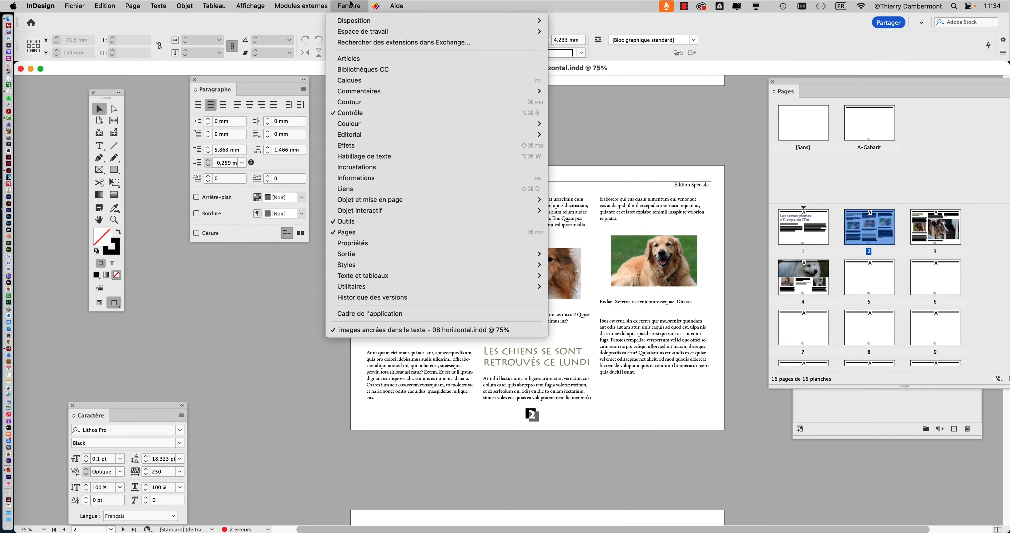
left_click(380, 81)
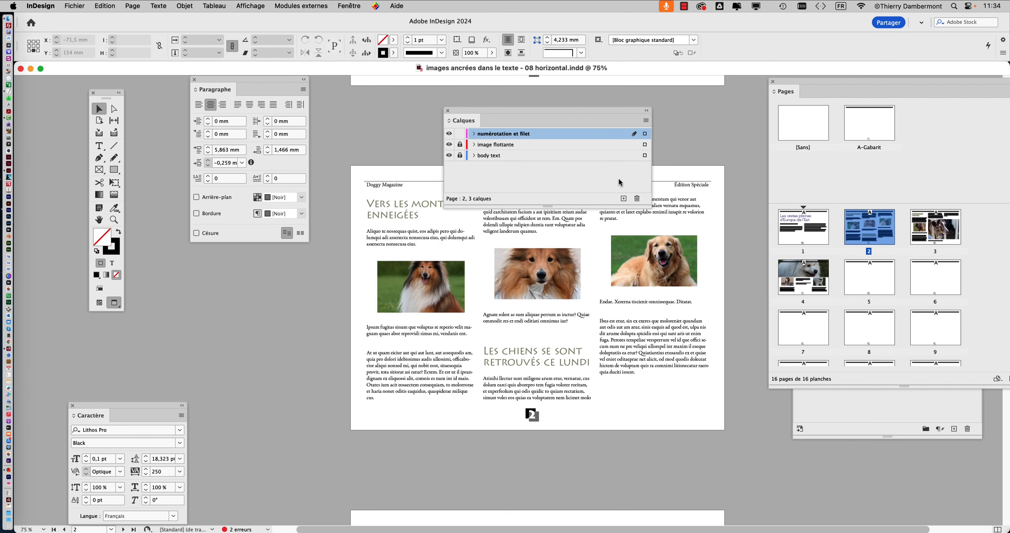
left_click_drag(570, 112, 655, 112)
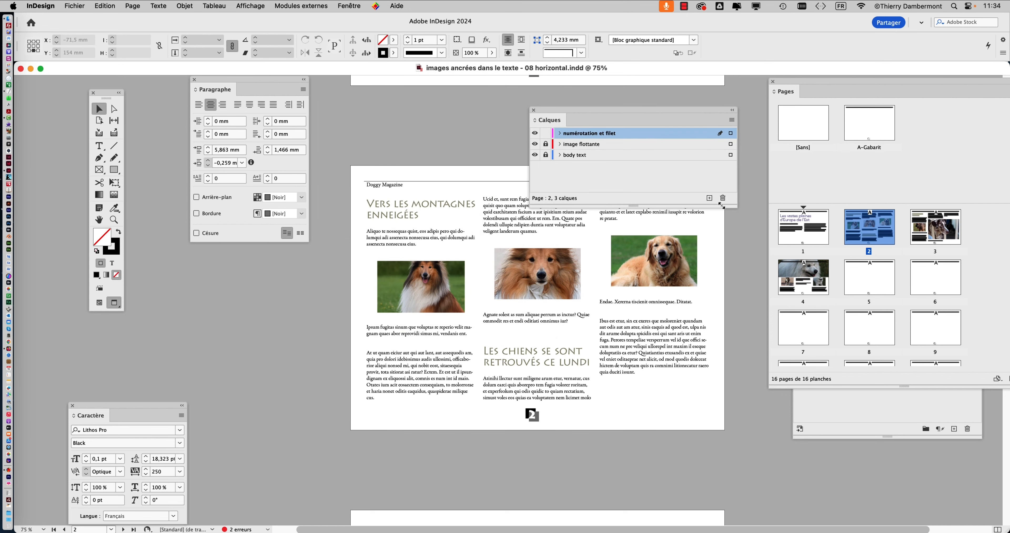
left_click_drag(736, 209, 697, 273)
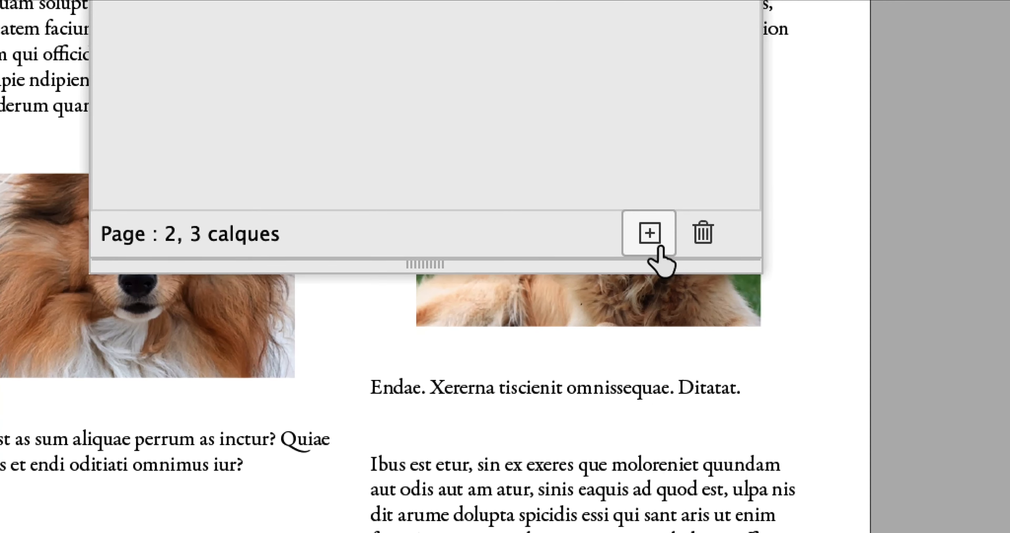
Step: Create a new layer and name it "decoration"
left_click(659, 247)
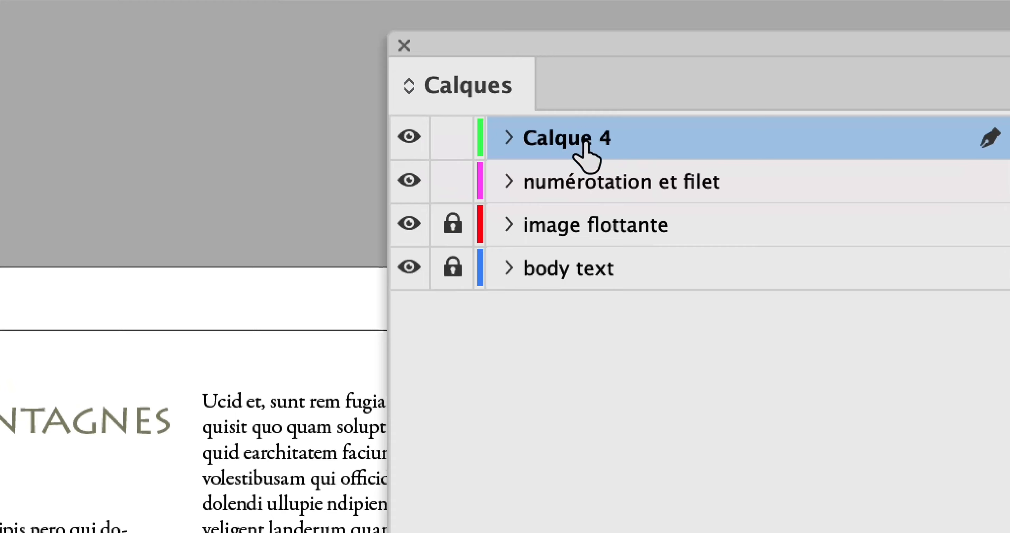
double_click(585, 143)
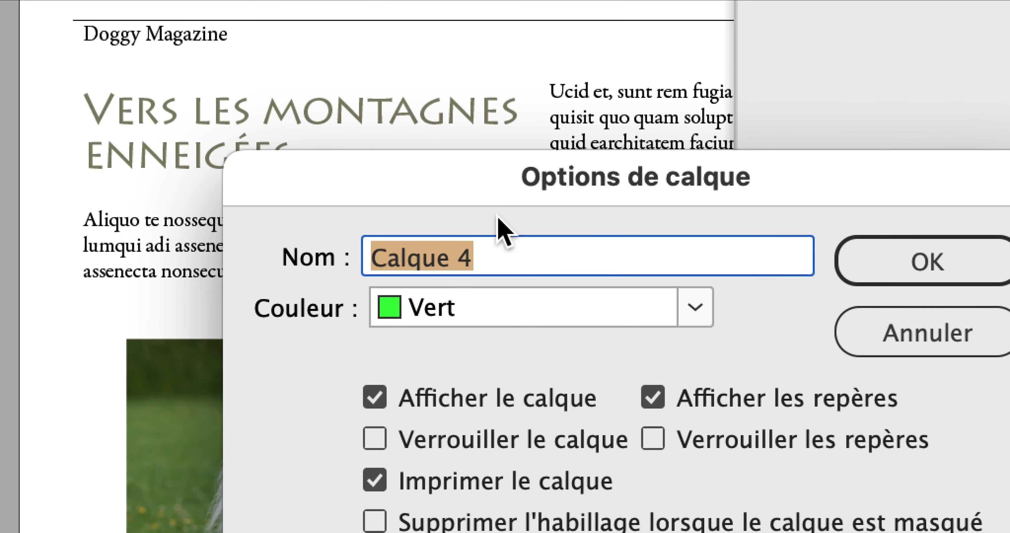
type("decoration")
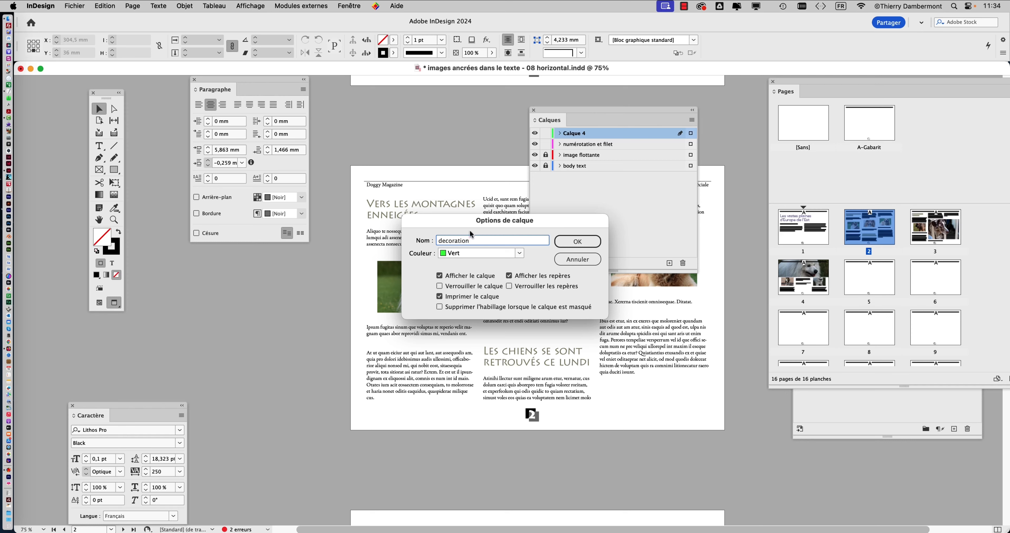
key("Return")
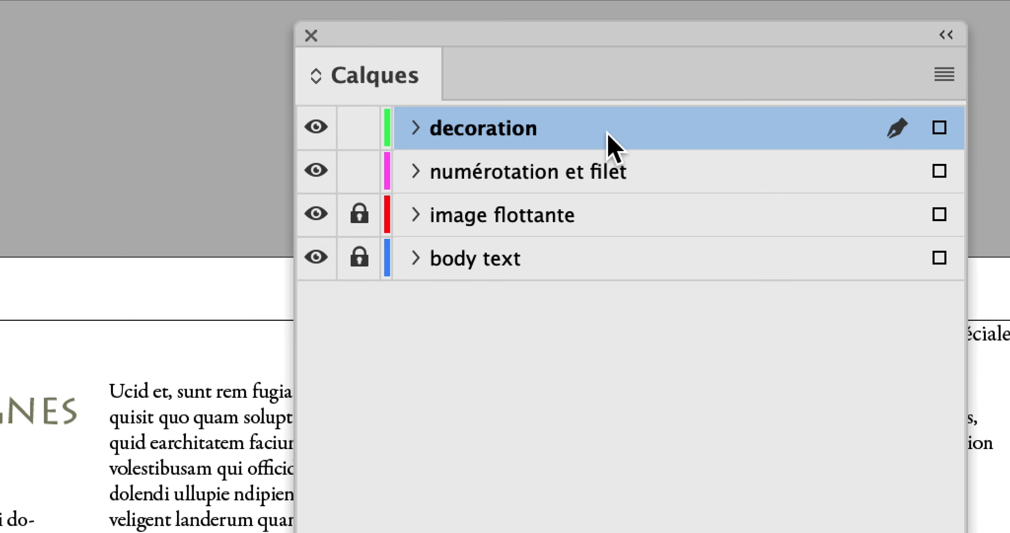
Step: Move the "decoration" layer below "body text" and lock the "numérotation et filet" layer
left_click_drag(608, 135, 612, 276)
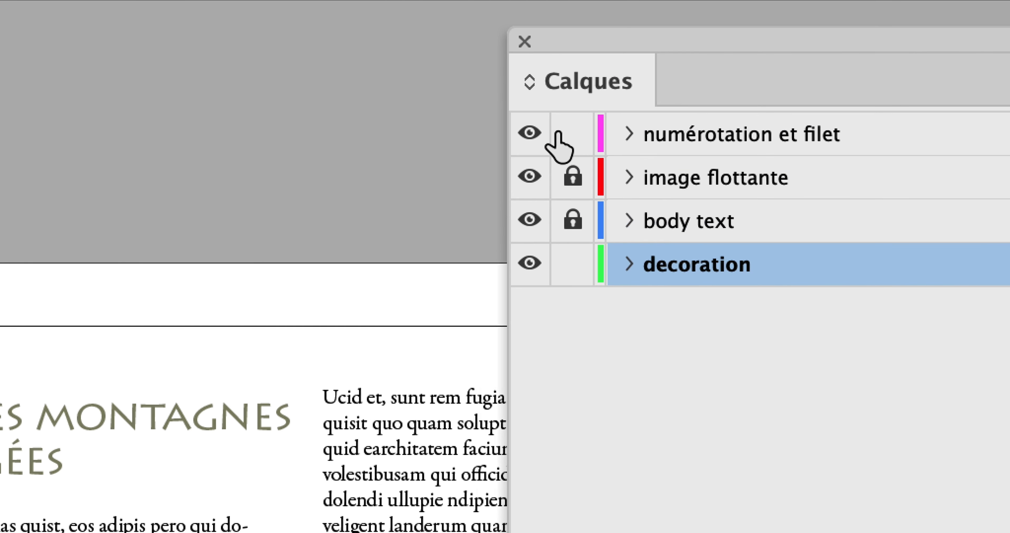
left_click(360, 20)
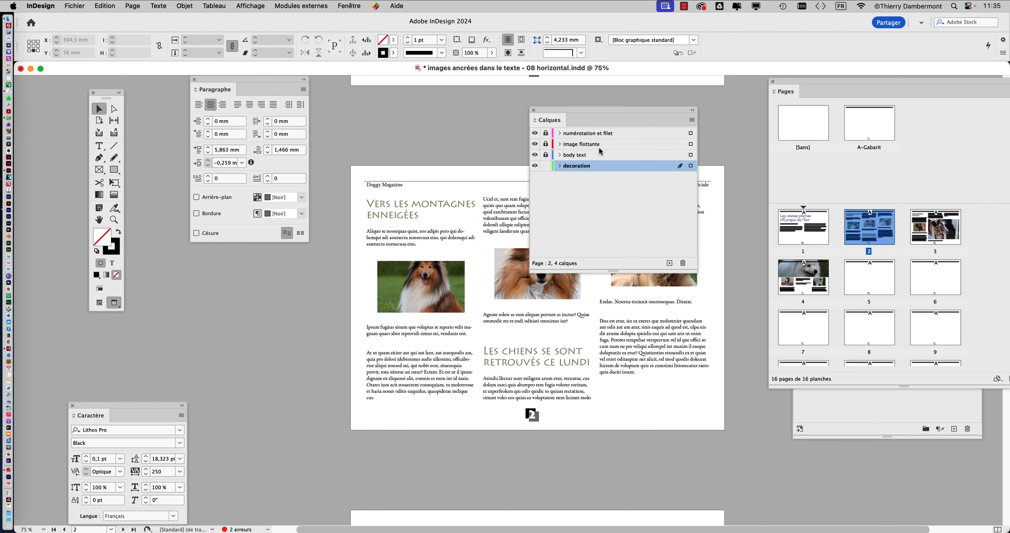
Step: Turn on the Normal screen mode and draw a text frame about 34 × 8 mm on the pasteboard beside page 2
left_click_drag(547, 113, 585, 105)
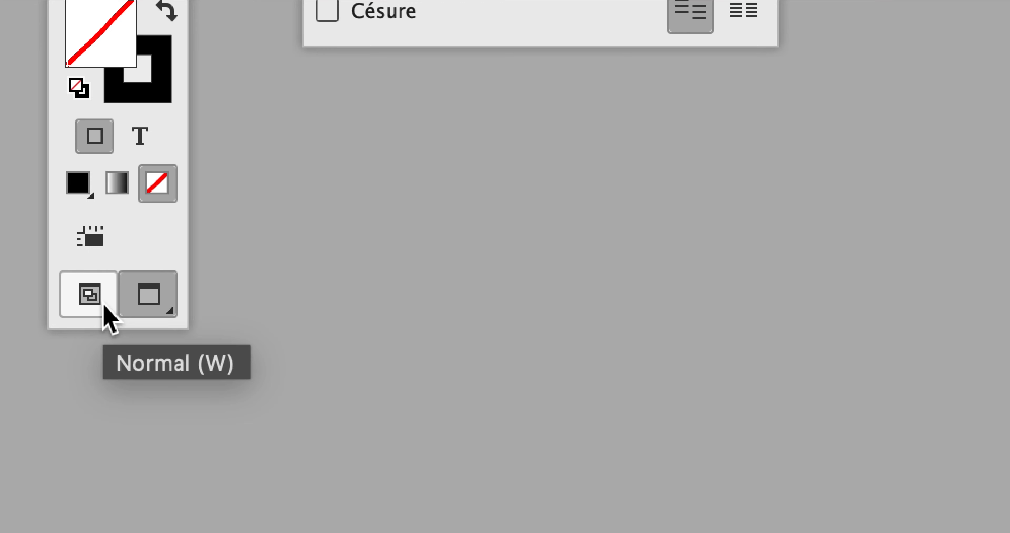
left_click(103, 306)
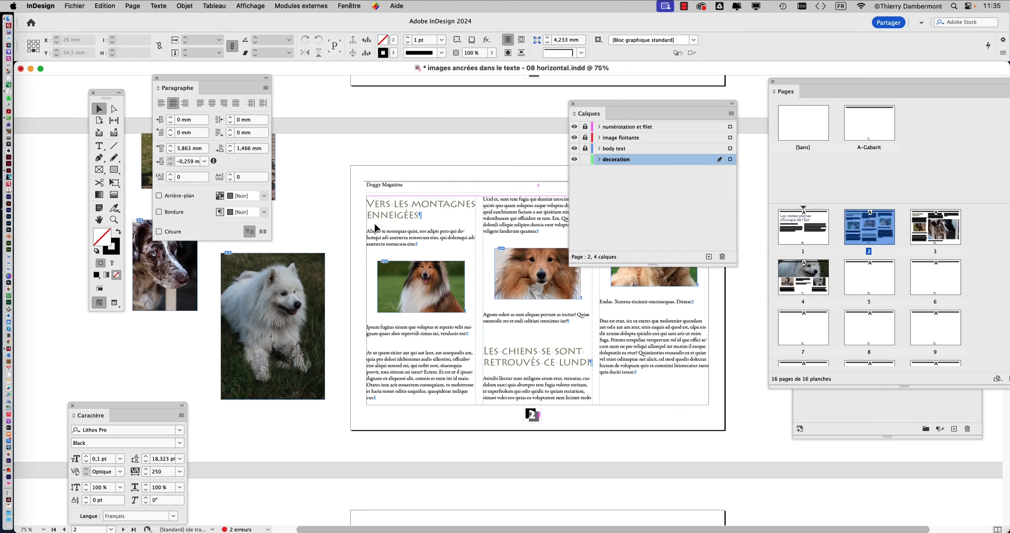
left_click_drag(248, 80, 444, 292)
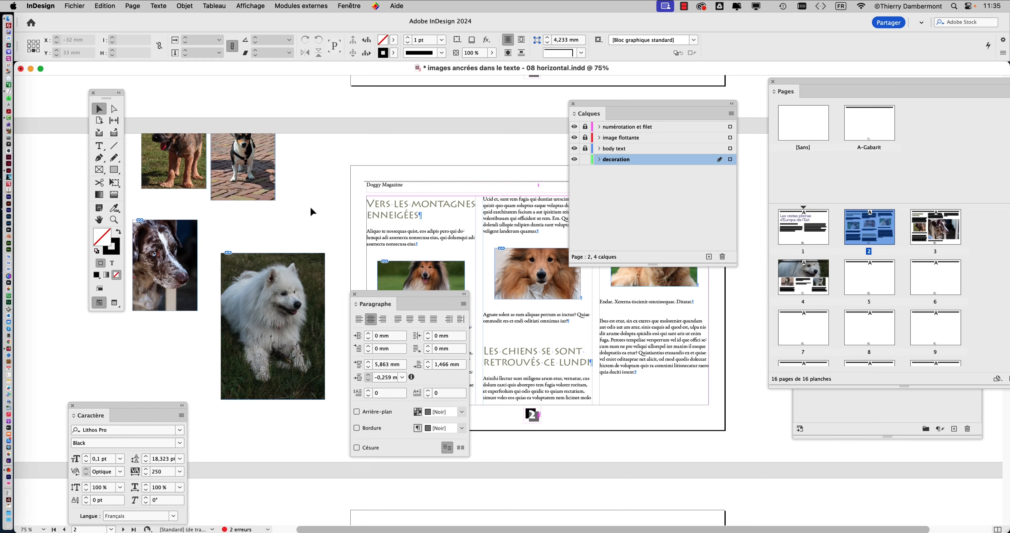
scroll(311, 206, "up", 3)
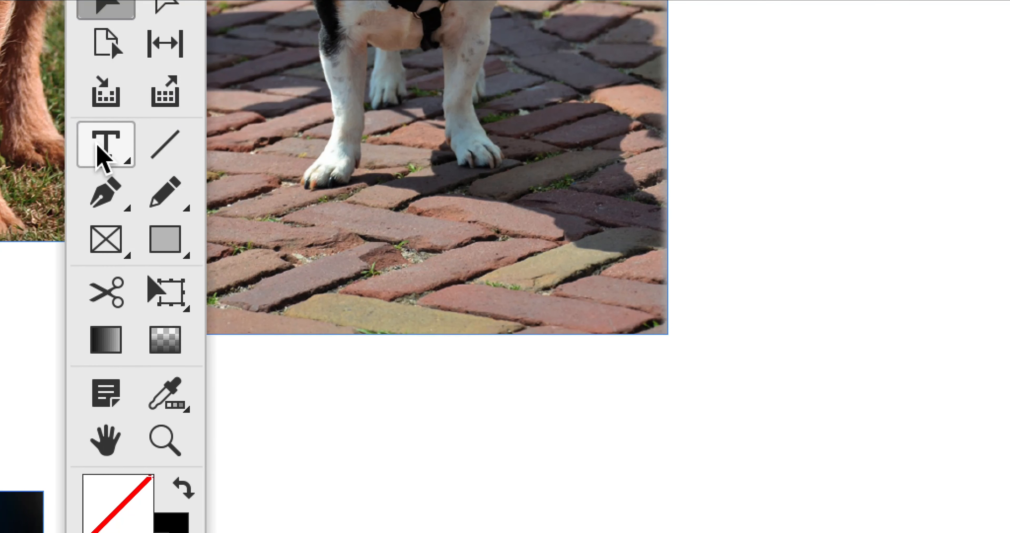
left_click(98, 146)
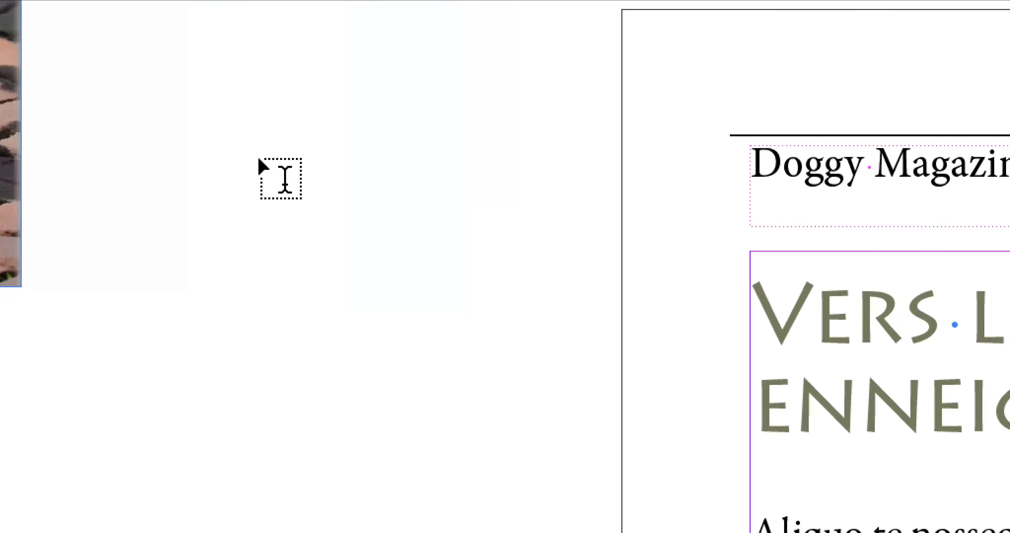
left_click_drag(155, 105, 307, 173)
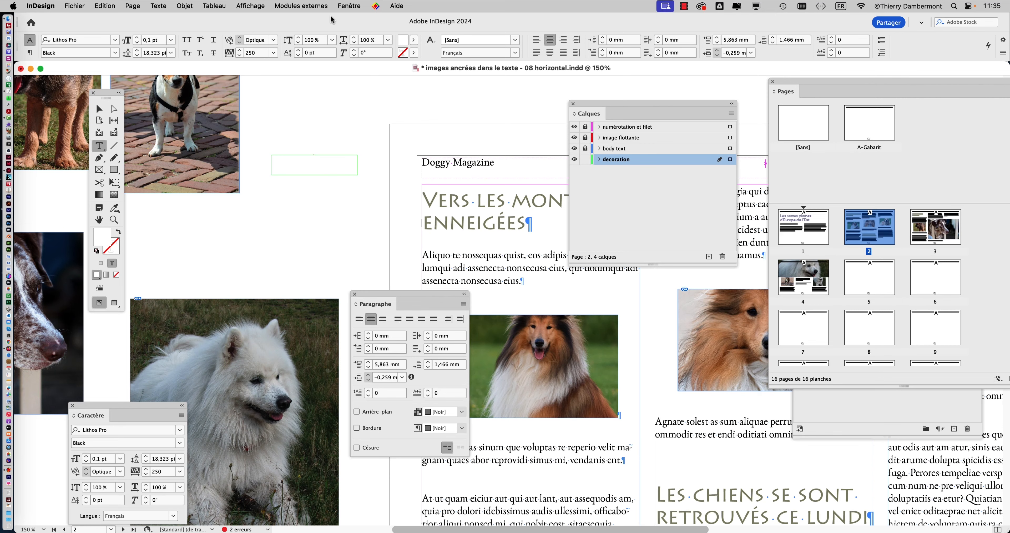
Step: Apply the [Paragraphe standard] paragraph style to the new text frame's empty paragraph
left_click(345, 5)
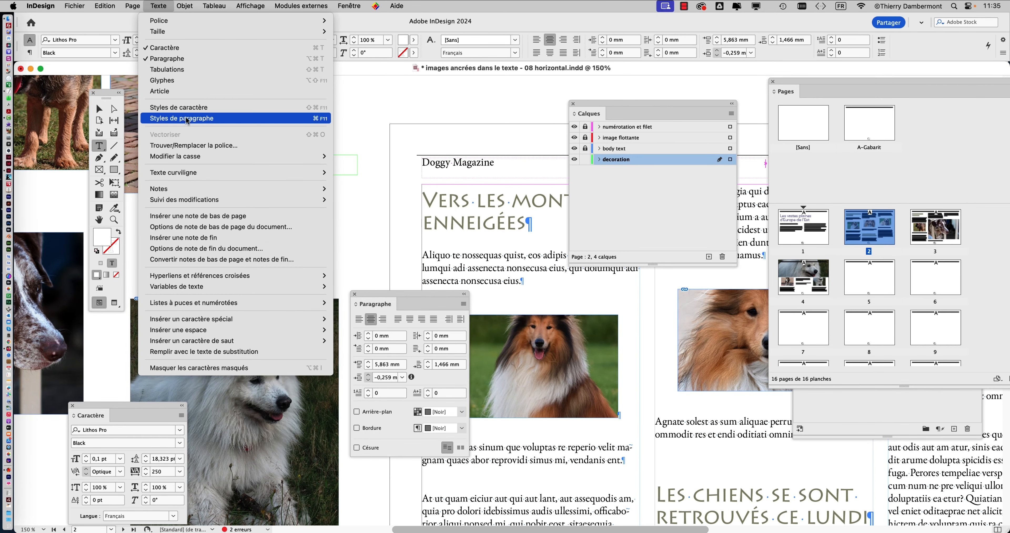
left_click(182, 117)
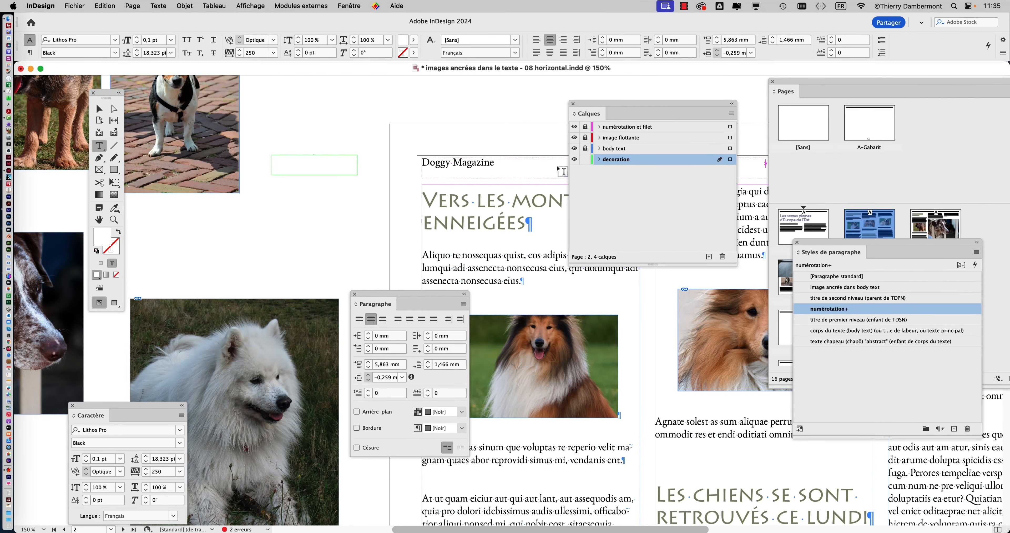
left_click_drag(830, 245, 407, 96)
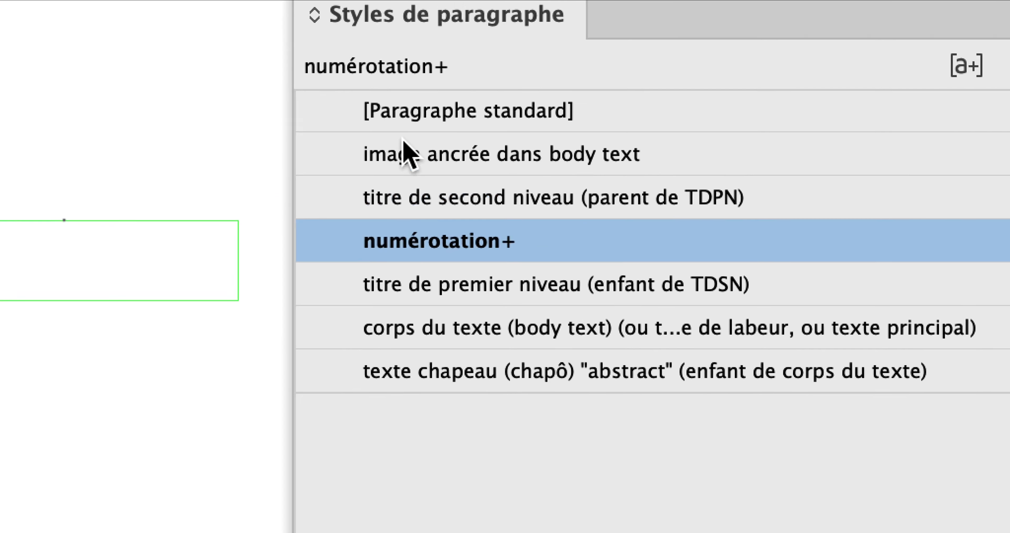
left_click(398, 129)
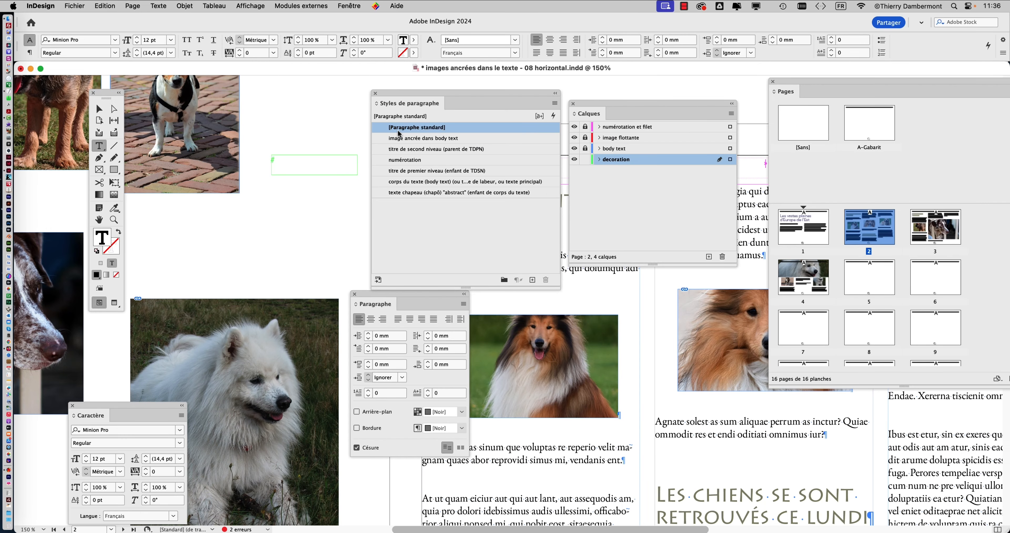
left_click_drag(414, 101, 628, 347)
Step: Check which object style is applied to the new text frame, and close the object styles list
left_click(360, 5)
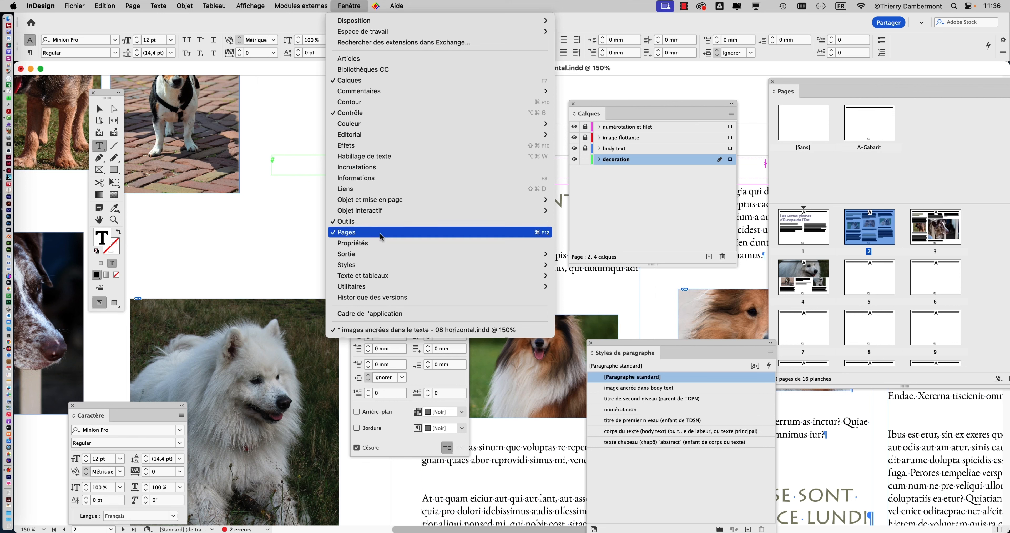
mouse_move(386, 266)
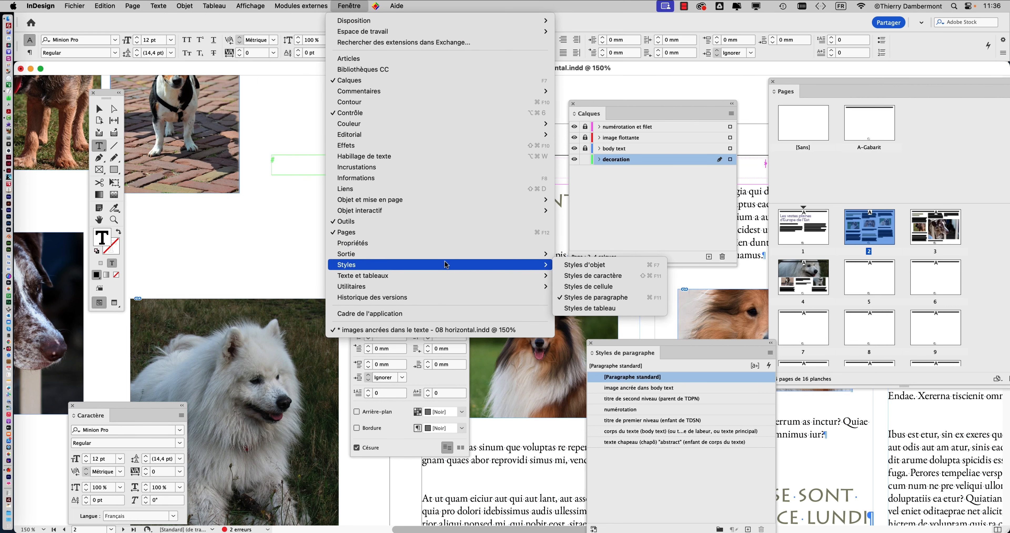
left_click(598, 268)
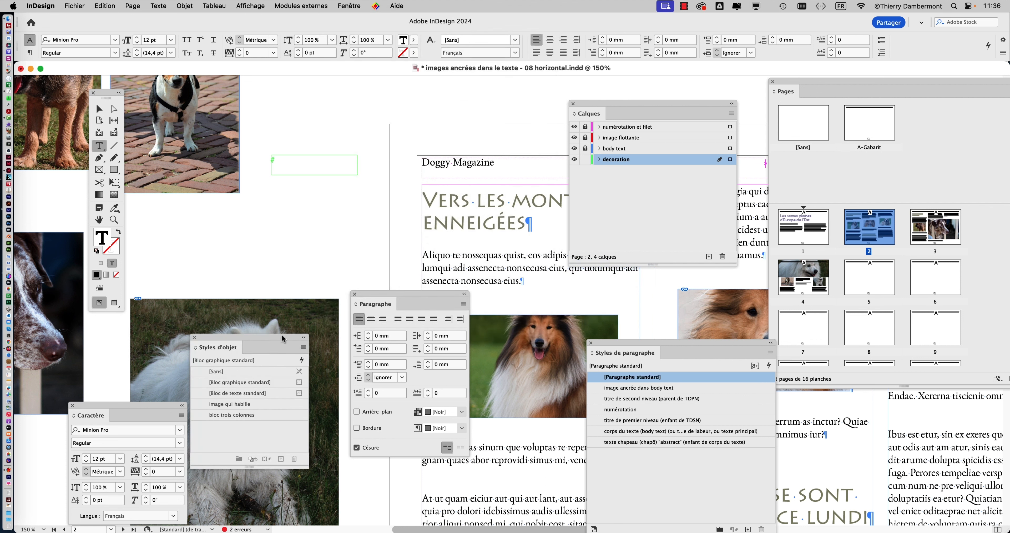
left_click_drag(271, 345, 446, 132)
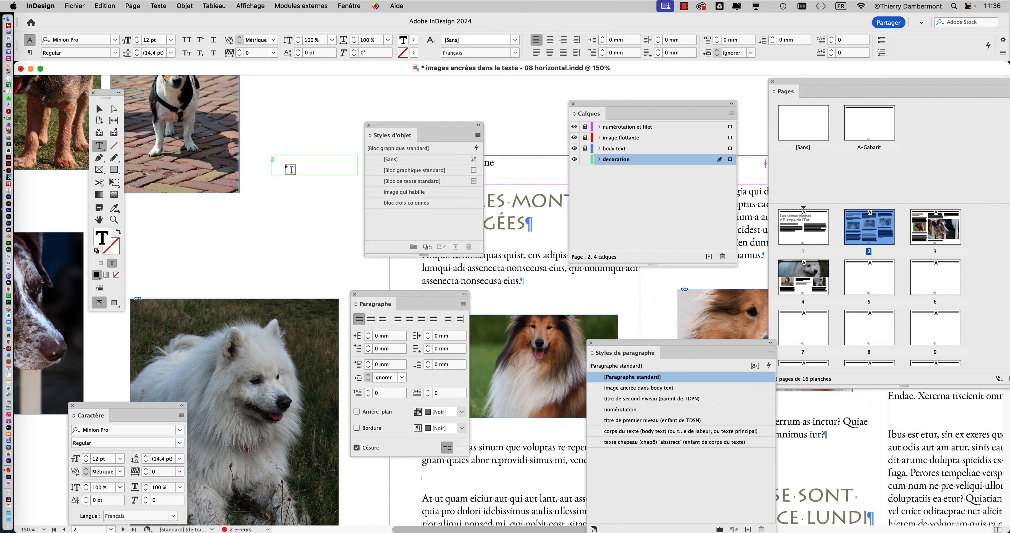
left_click(99, 110)
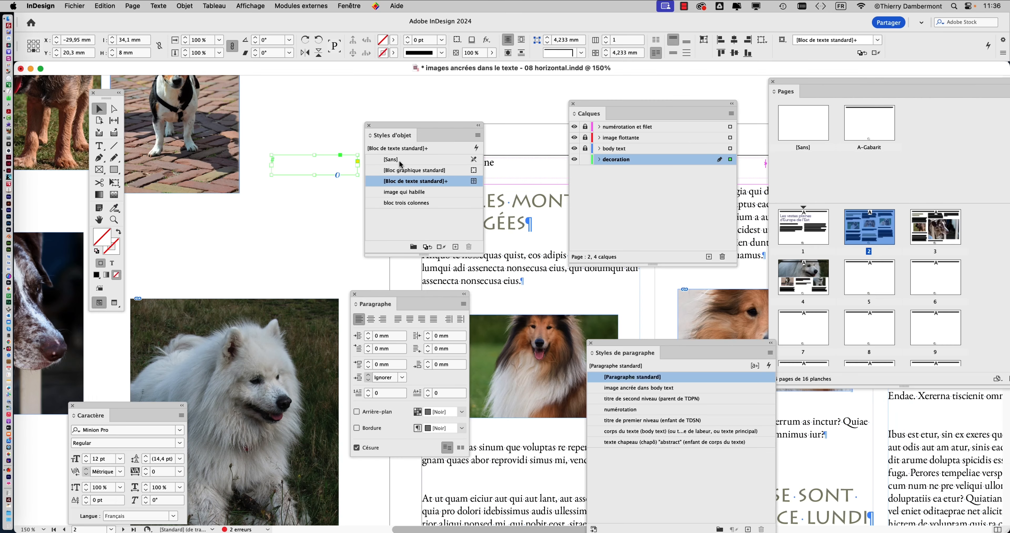
left_click(370, 125)
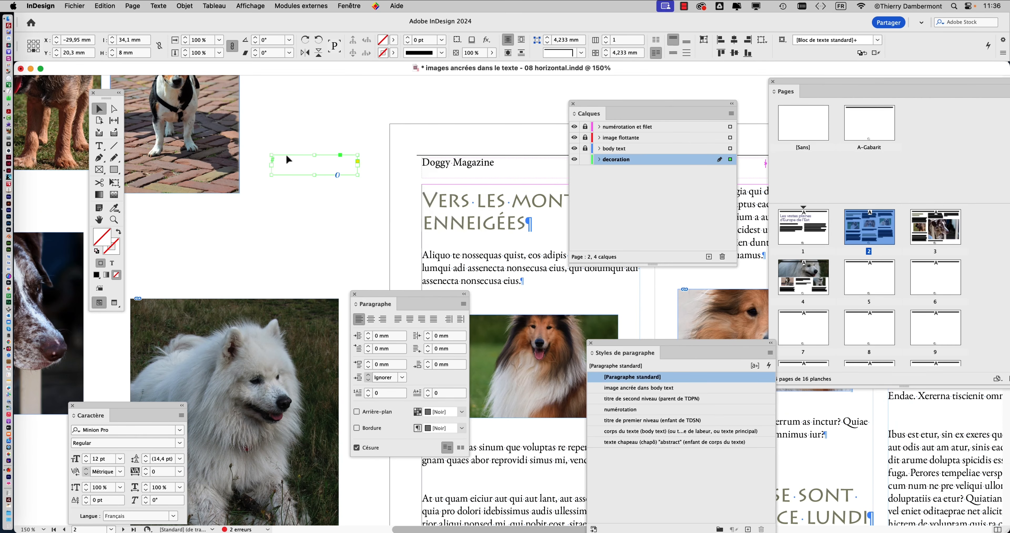
Step: Enter the text "dogs…" in the new text frame
left_click(100, 145)
left_click(309, 162)
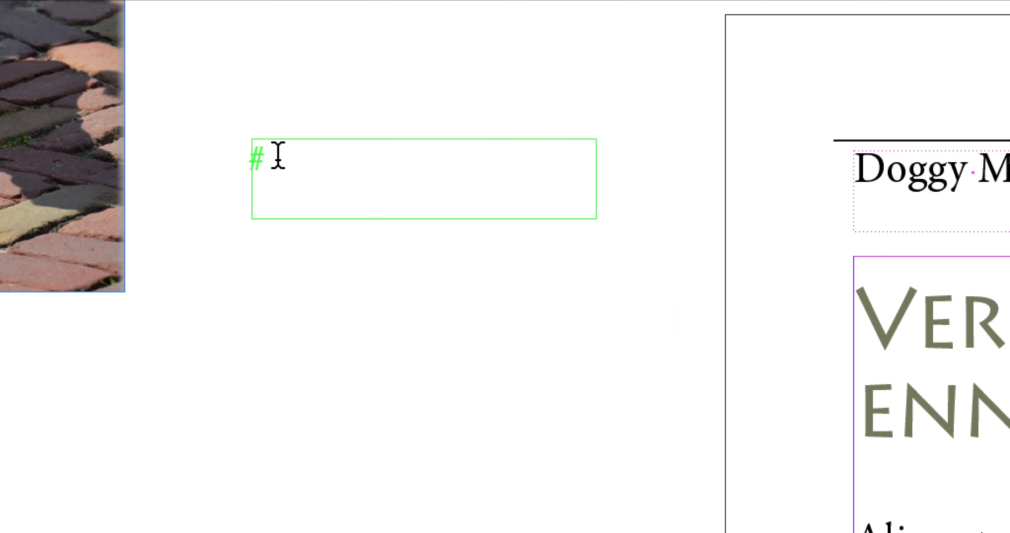
type("dogs…")
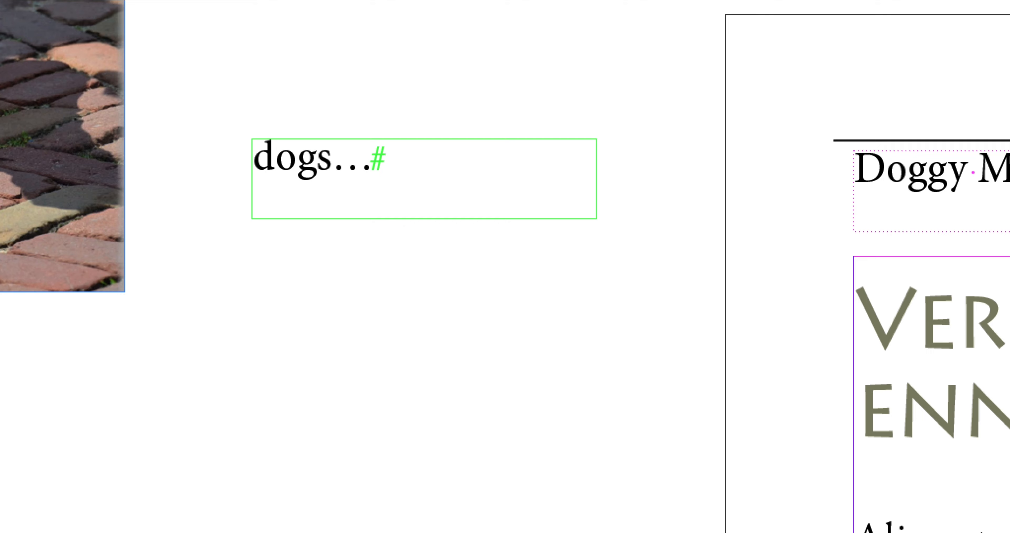
Step: Select the whole "dogs…" text on the pasteboard and set its Minion Pro font style to Italic
key("shift+Left")
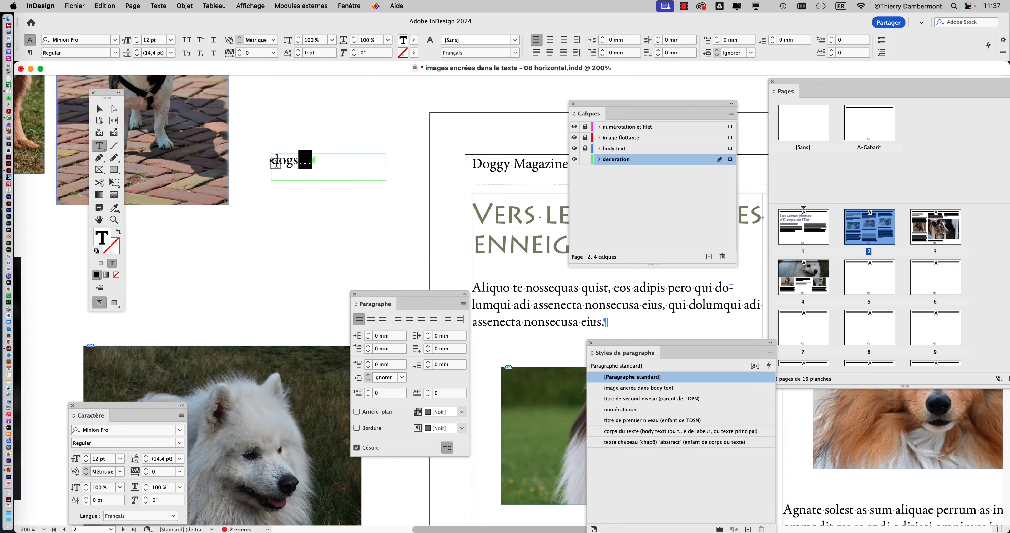
scroll(276, 164, "up", 1)
left_click_drag(331, 164, 274, 164)
scroll(292, 169, "up", 4)
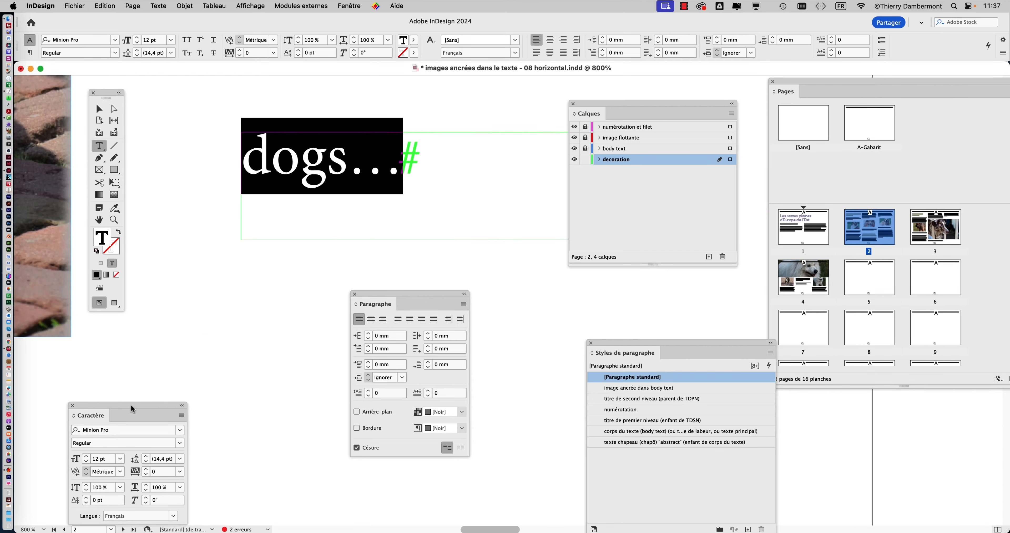
left_click_drag(134, 409, 496, 85)
left_click(543, 119)
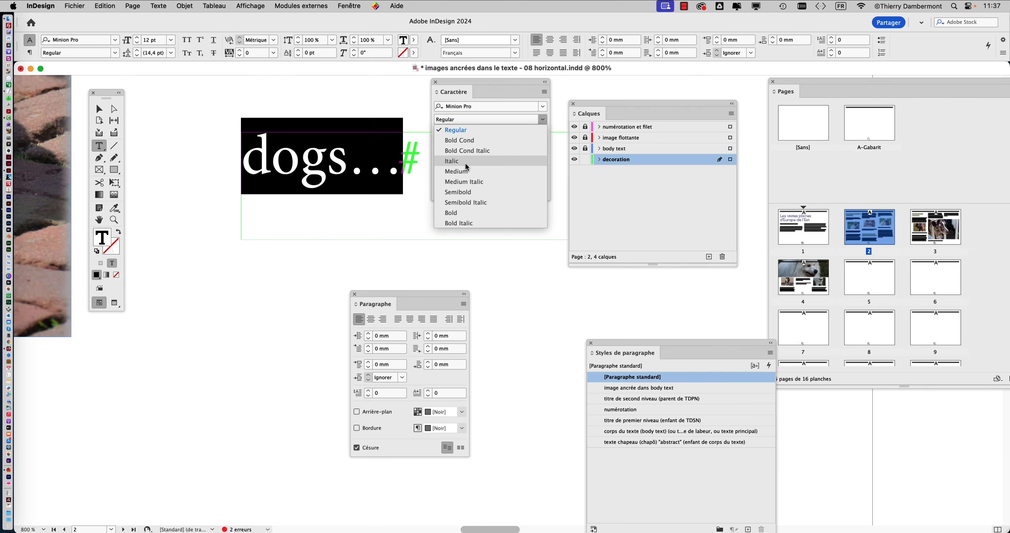
left_click(466, 163)
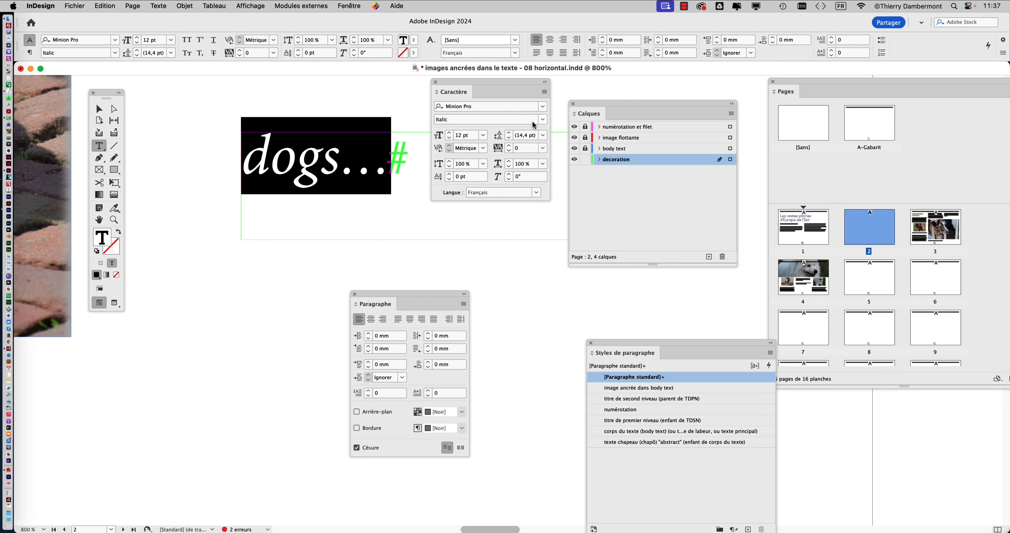
Step: Try the Bold Italic style on the "dogs…" text and return it to Italic
left_click(541, 121)
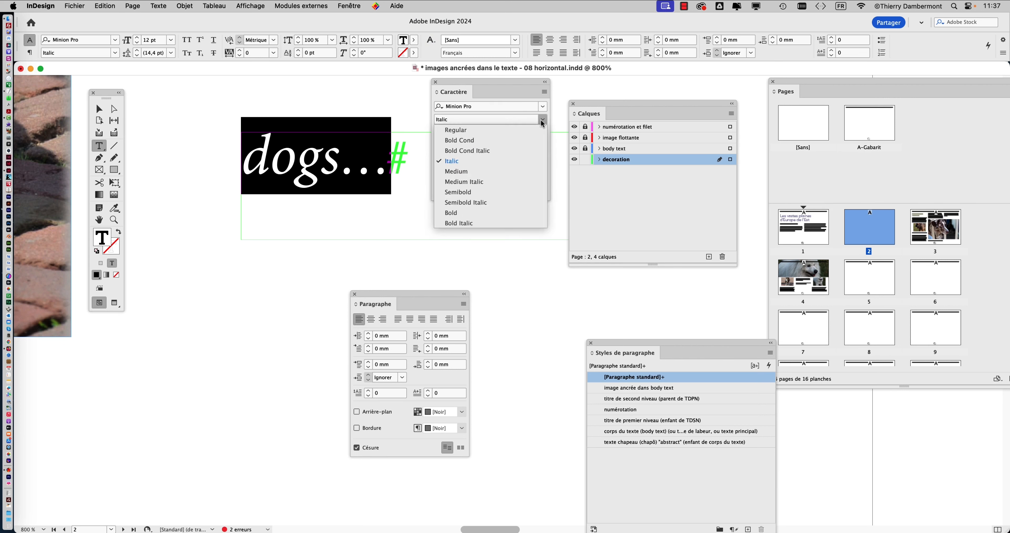
left_click(466, 221)
left_click(542, 120)
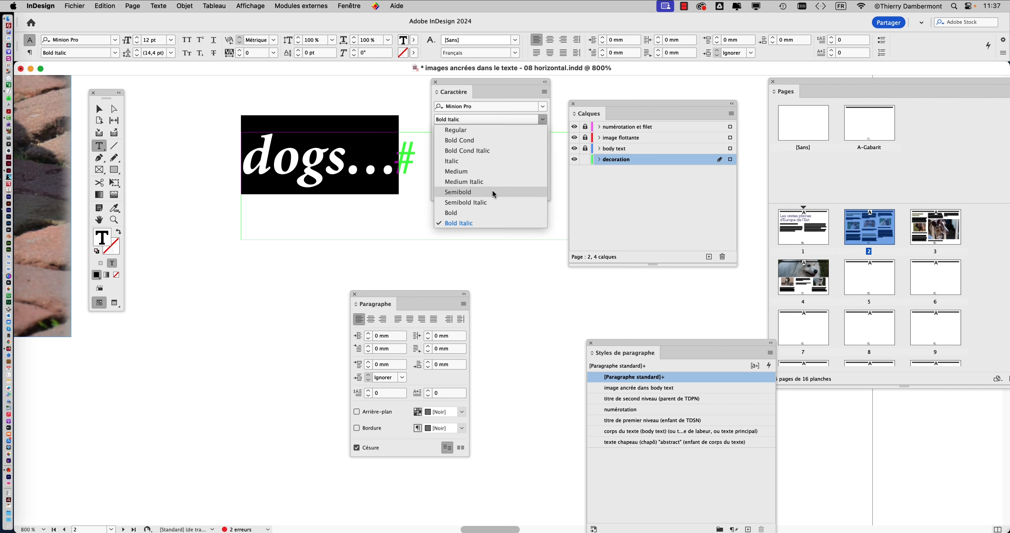
left_click(467, 161)
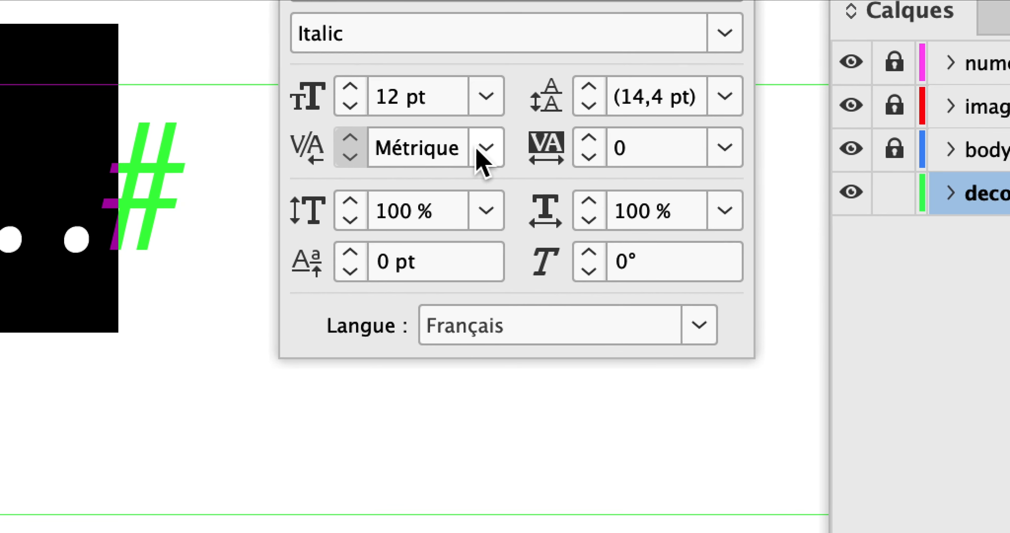
Step: Set the kerning of the "dogs…" text to Optique and move the character settings clear of the text
left_click(556, 140)
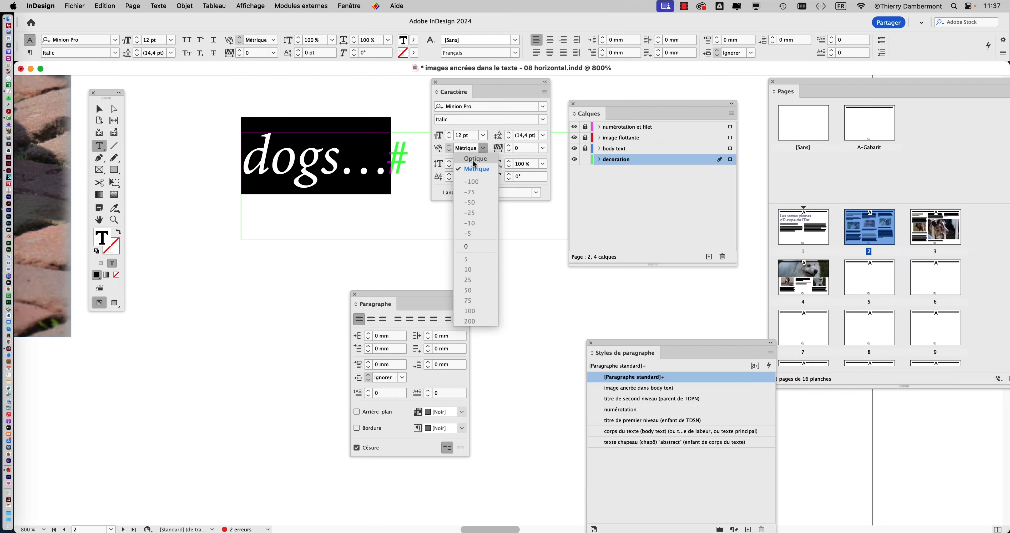
left_click(472, 158)
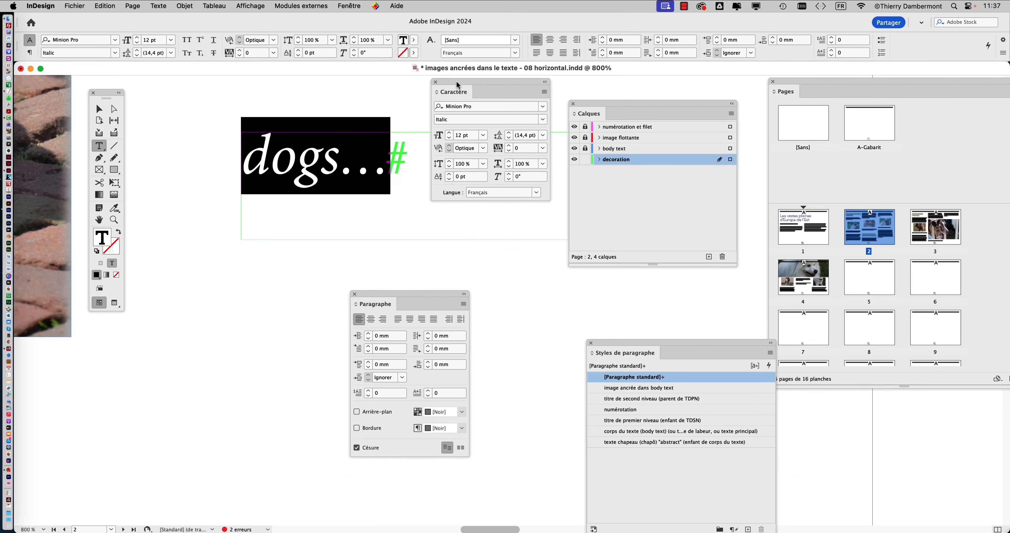
left_click_drag(456, 80, 173, 278)
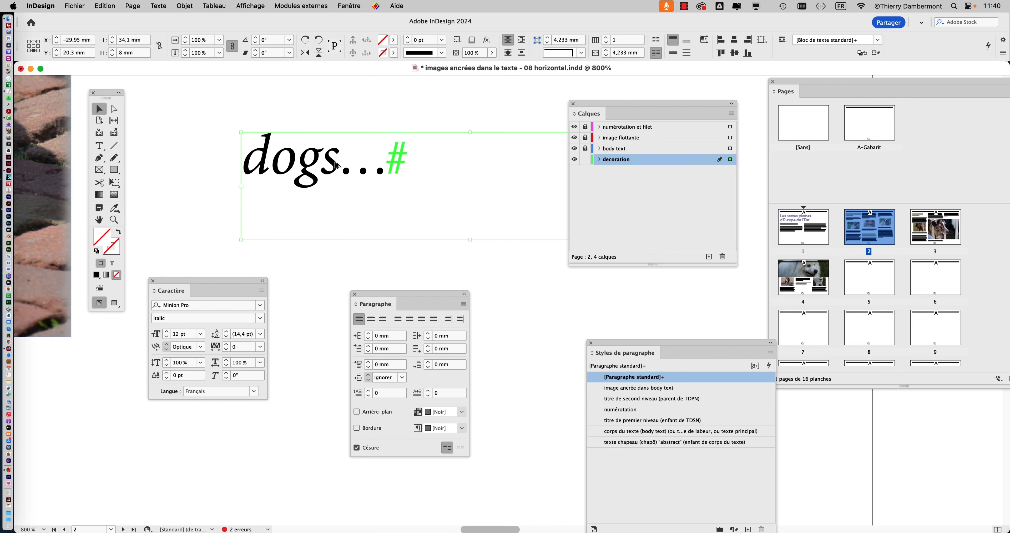
Step: Fit the text frame tightly to "dogs…", enlarge it freehand, and fit it to the text again
scroll(336, 166, "down", 2)
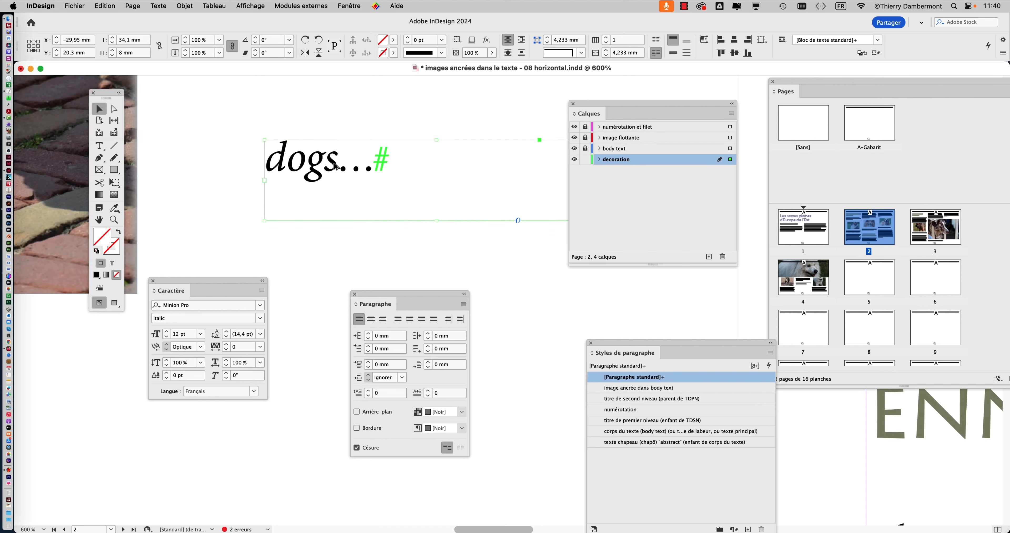
left_click_drag(587, 108, 636, 108)
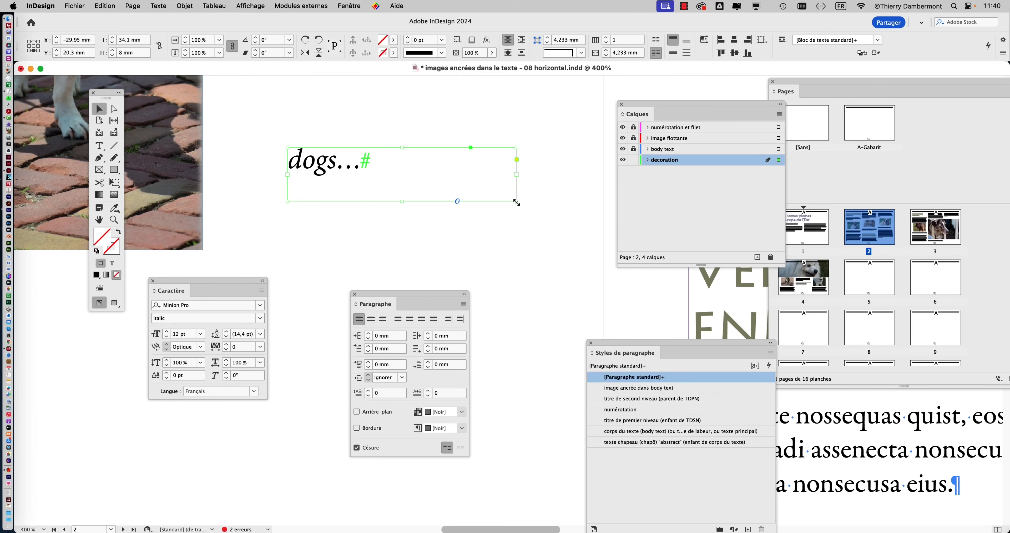
double_click(516, 203)
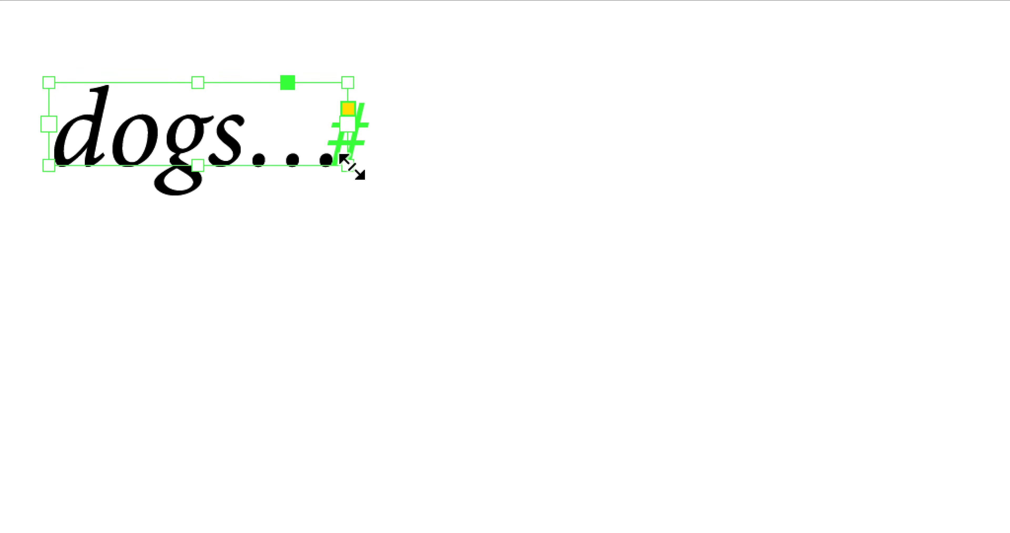
left_click_drag(349, 165, 447, 230)
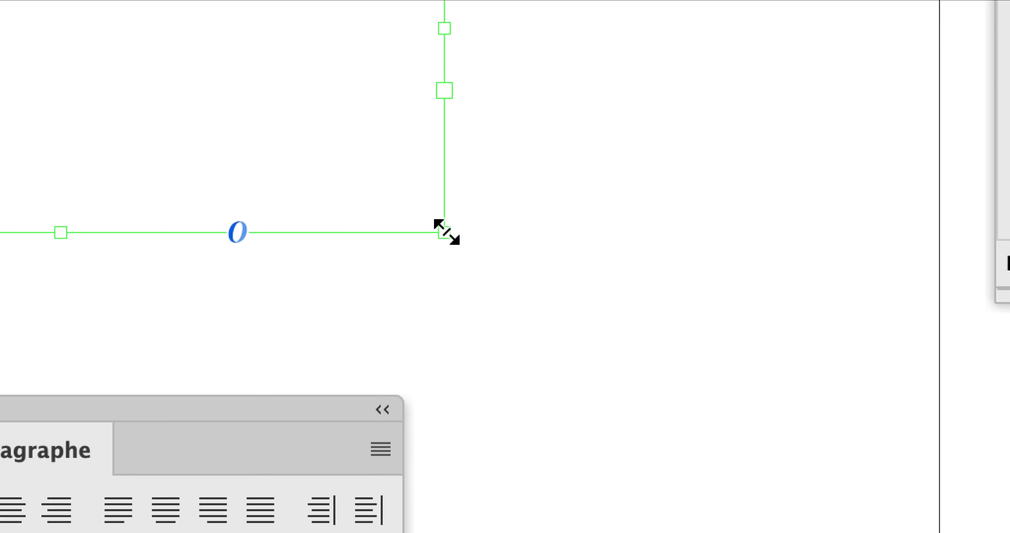
double_click(447, 231)
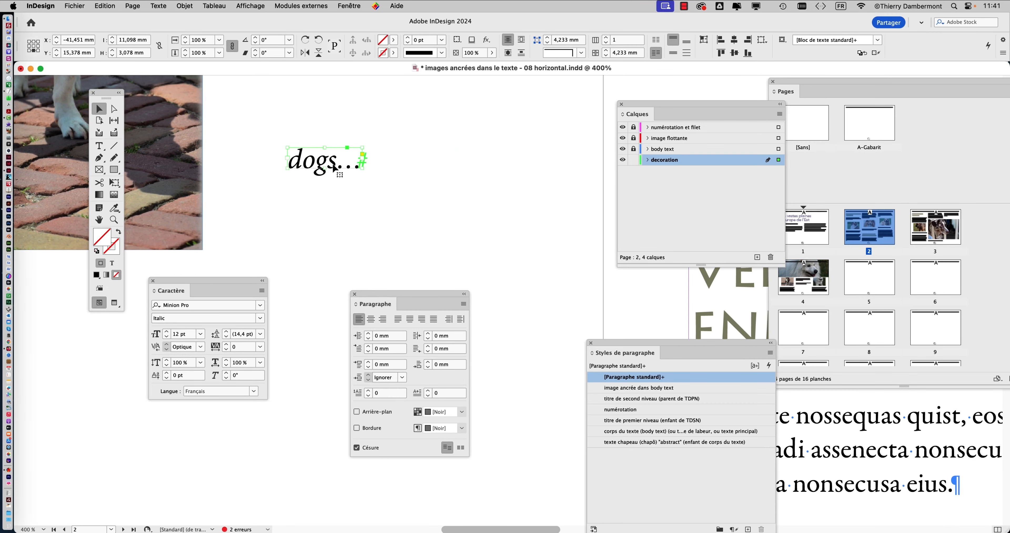
Step: Scale the "dogs…" frame and its text to about 126 × 35 mm with Free Transform, and place it over page 2's first heading
scroll(460, 169, "down", 3)
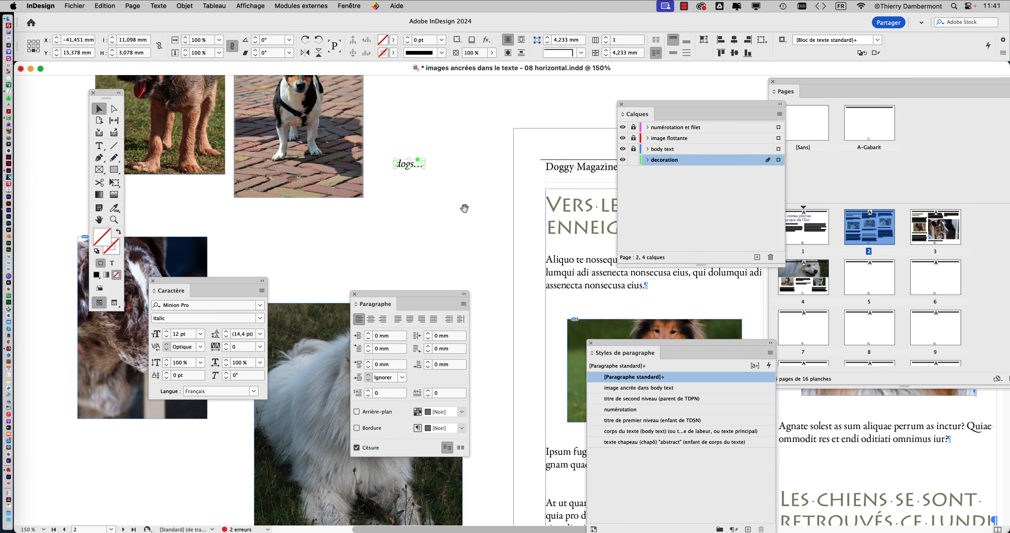
left_click_drag(464, 208, 289, 163)
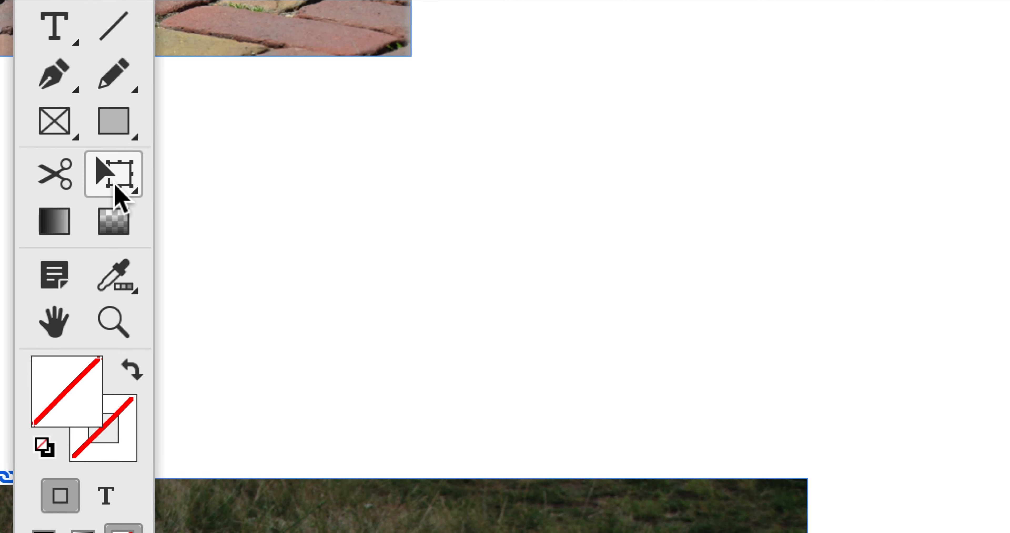
left_click(118, 188)
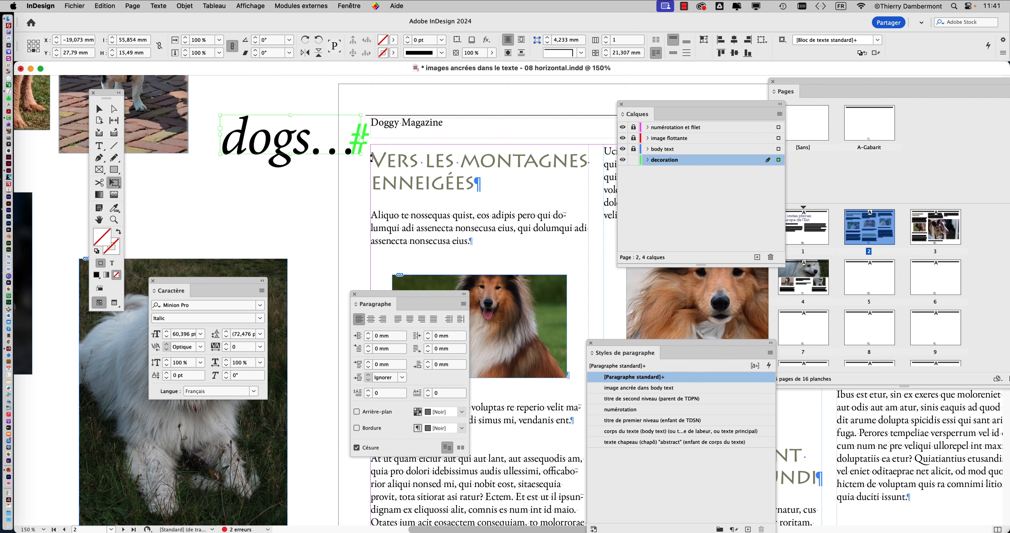
left_click_drag(364, 155, 537, 203)
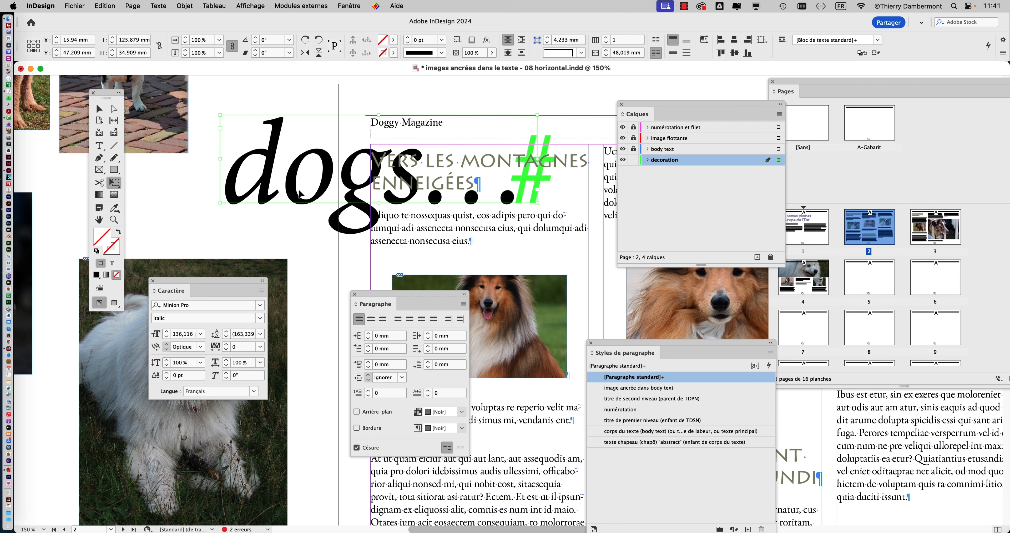
left_click_drag(298, 191, 417, 159)
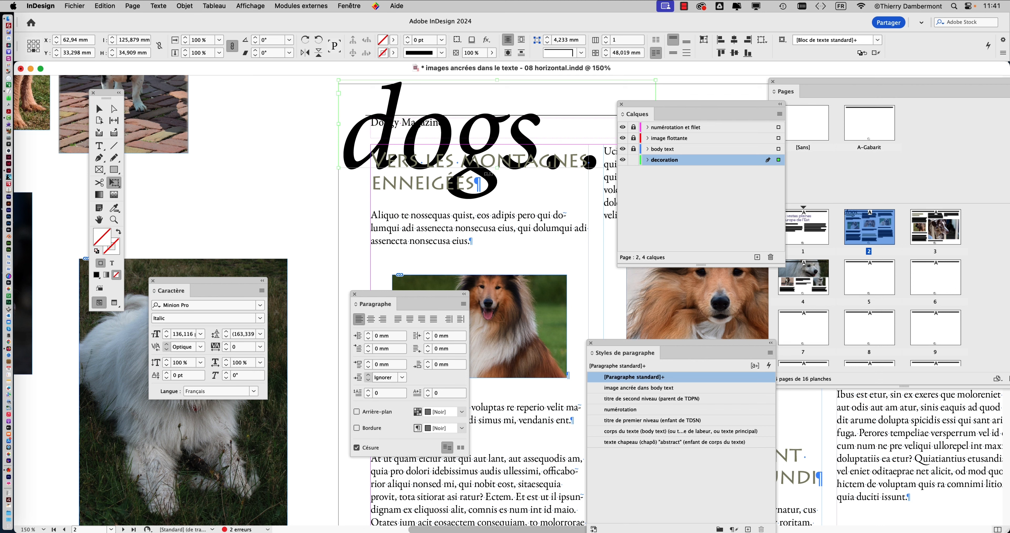
left_click_drag(347, 152, 349, 179)
Step: Show the colour swatches, target the frame's text, and set its [Noir] fill to a 14 % tint
left_click(350, 5)
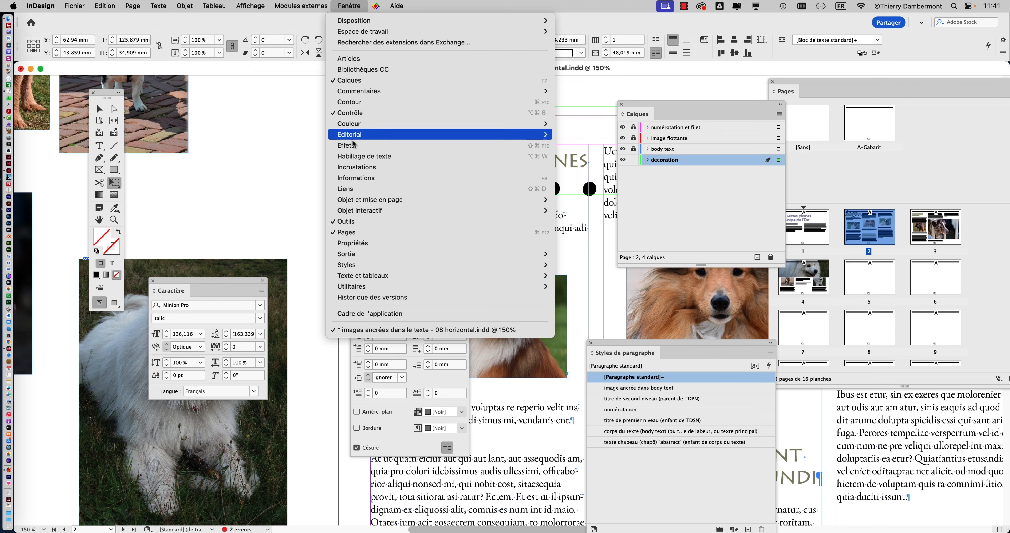
mouse_move(359, 125)
left_click(572, 146)
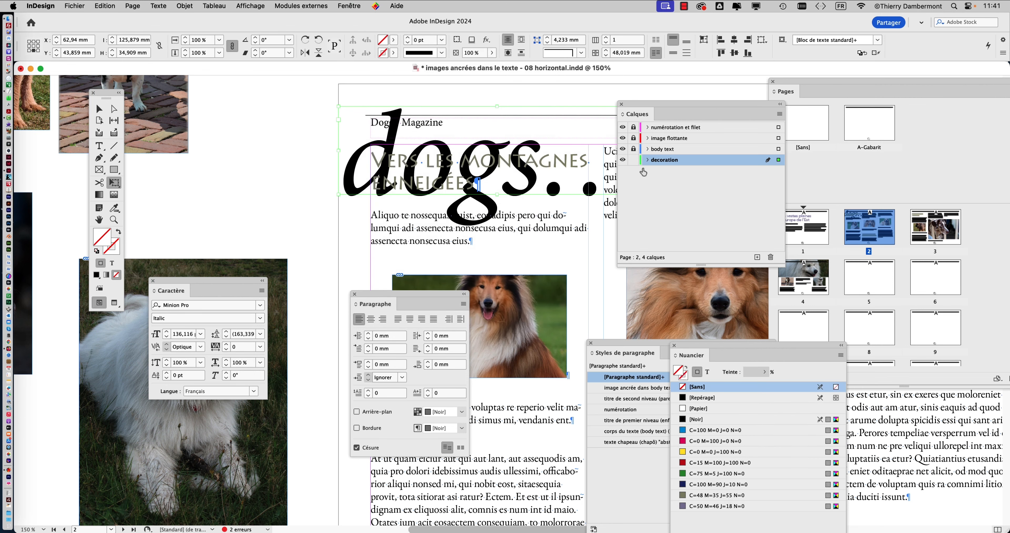
left_click_drag(693, 347, 178, 71)
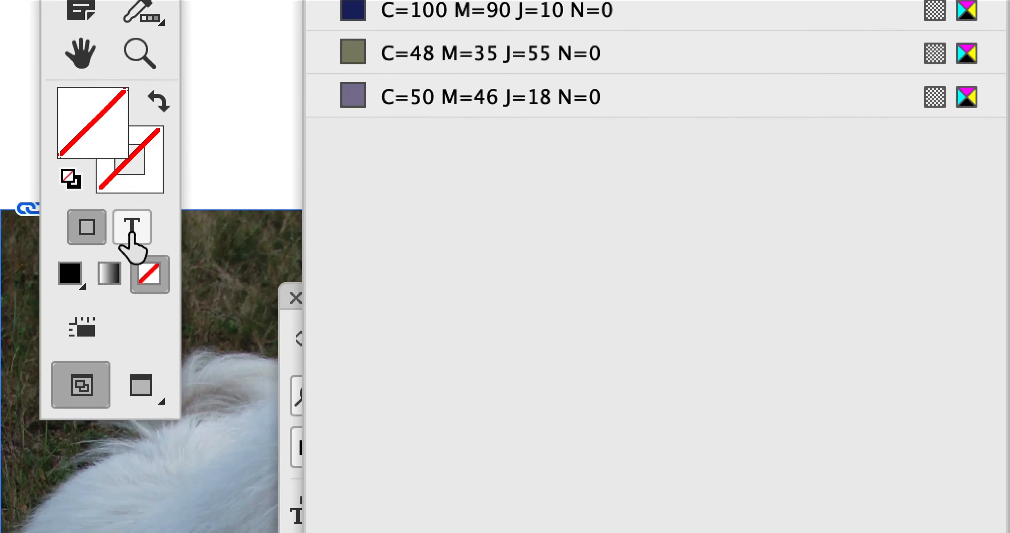
left_click(131, 231)
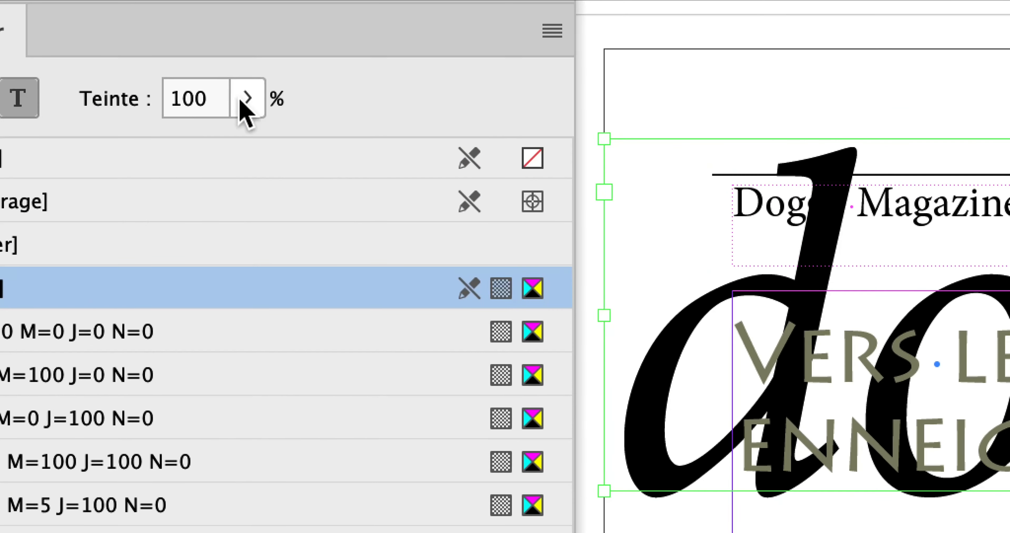
left_click(241, 101)
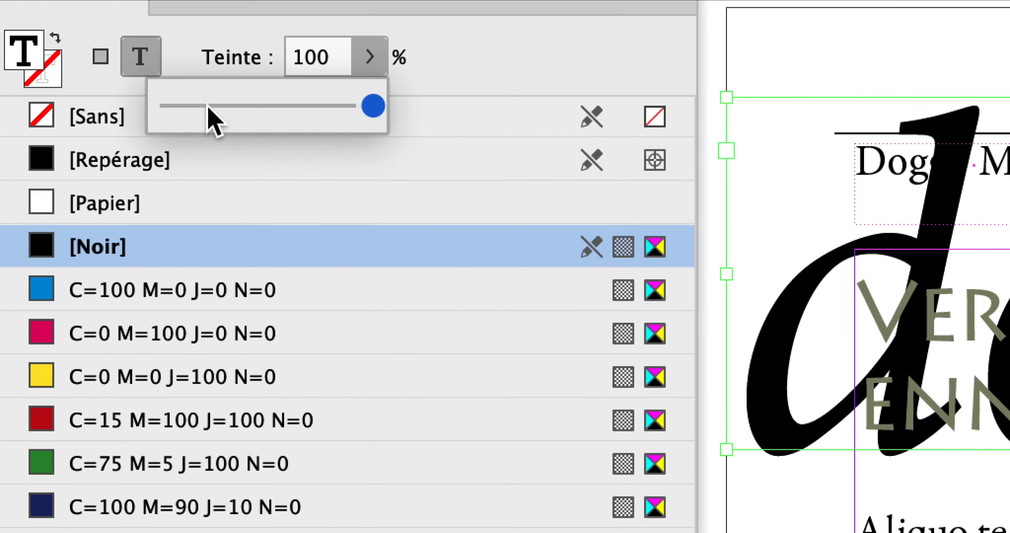
left_click_drag(84, 154, 80, 149)
left_click_drag(208, 107, 204, 111)
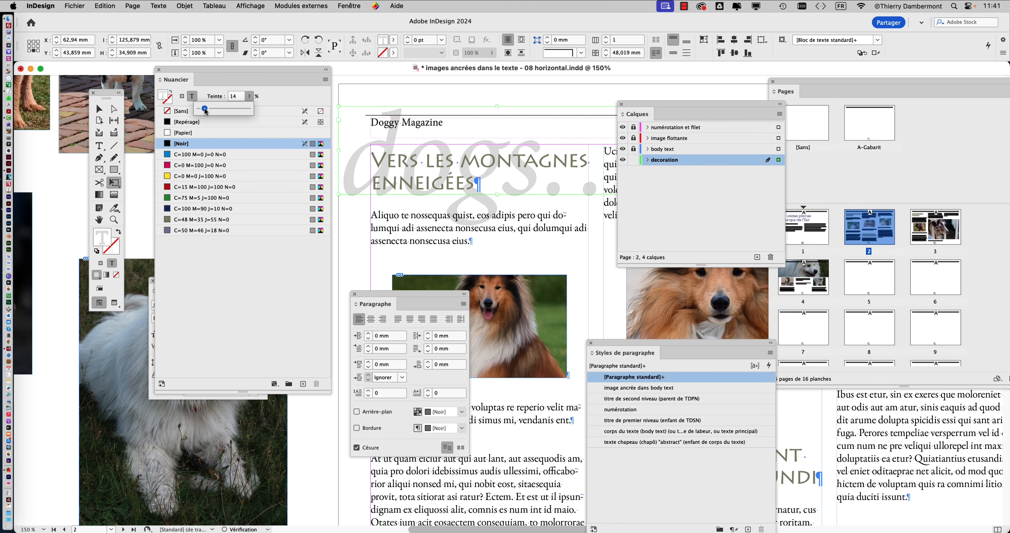
Step: Switch to Firefox to examine the reference magazine spread's large pale letter, and return to InDesign to compare page 2
key("super+Tab")
left_click(463, 274)
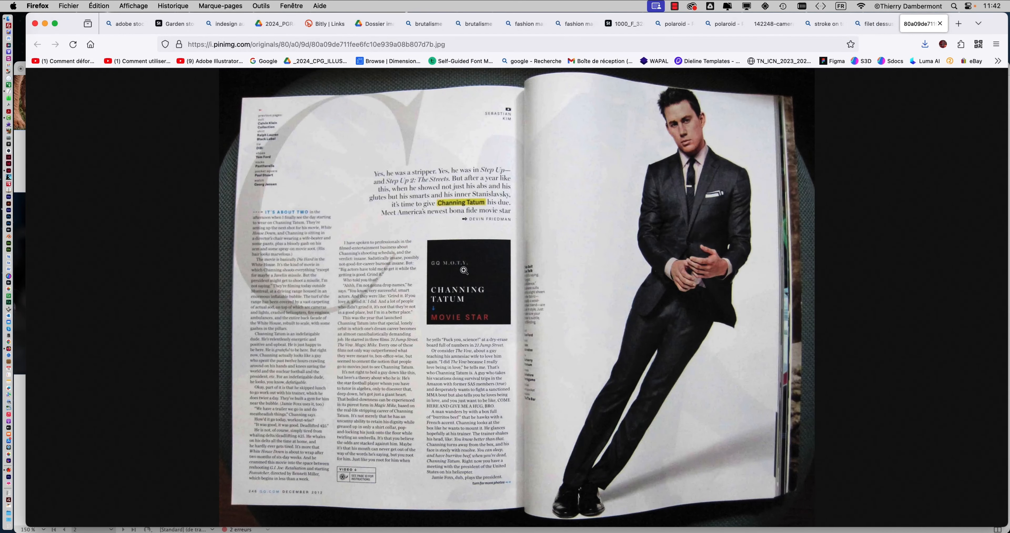
key("super+Tab")
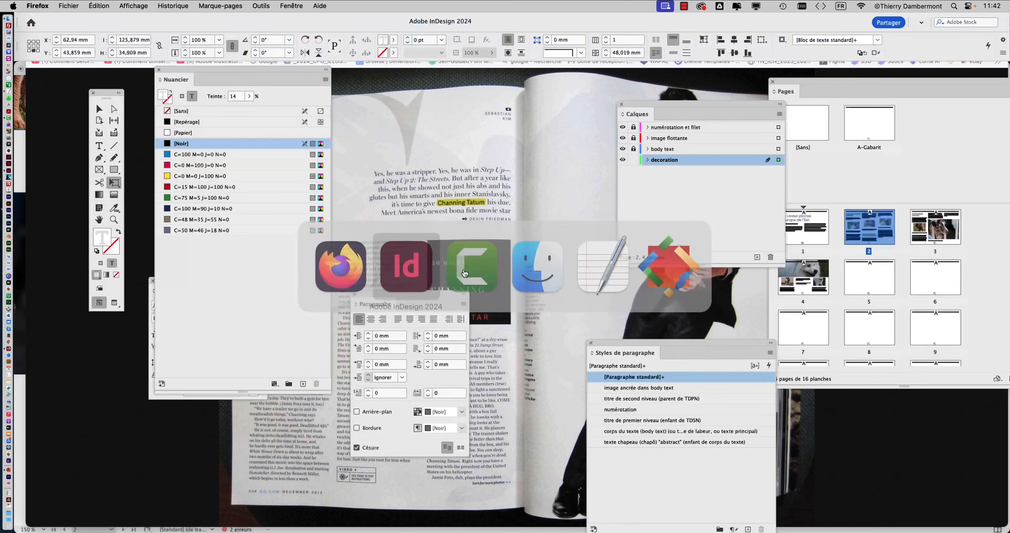
key("super+minus")
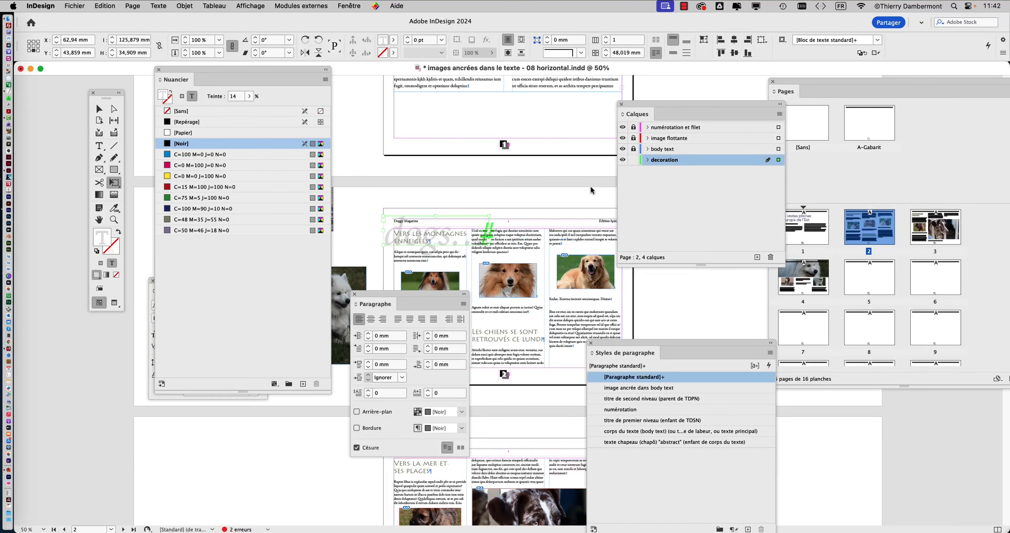
left_click_drag(636, 107, 708, 165)
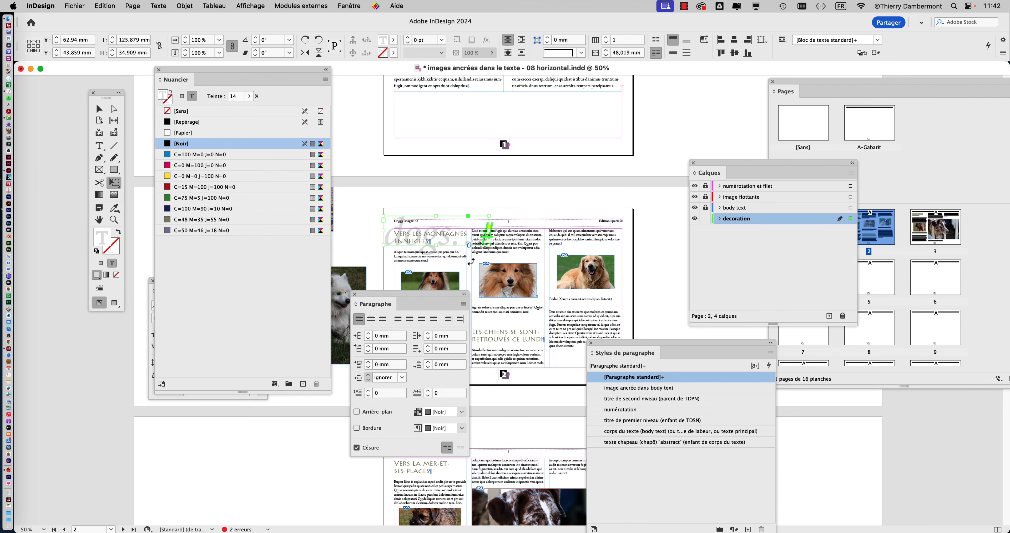
key("super+1")
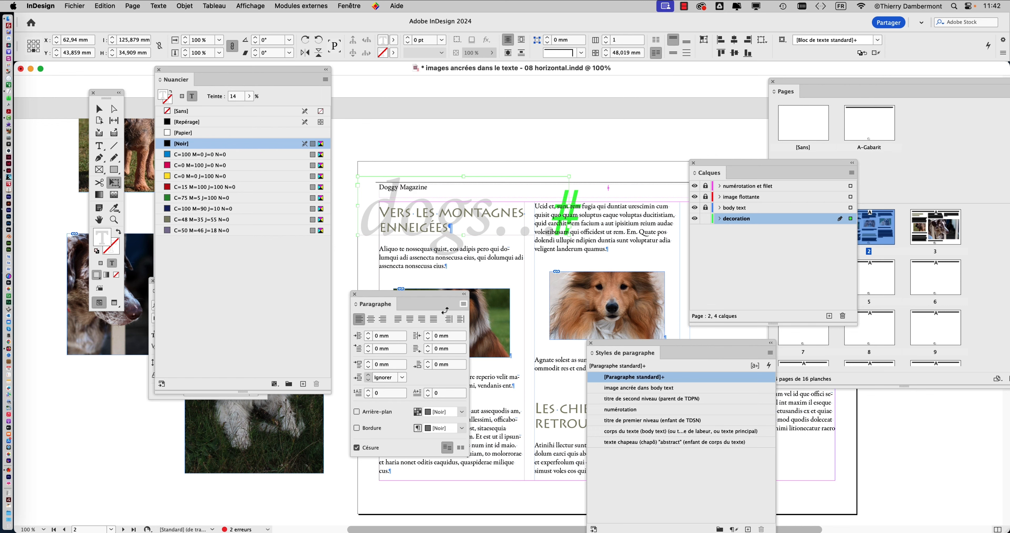
Step: Change the "decoration" layer's colour to Vert foncé
left_click_drag(724, 162, 627, 107)
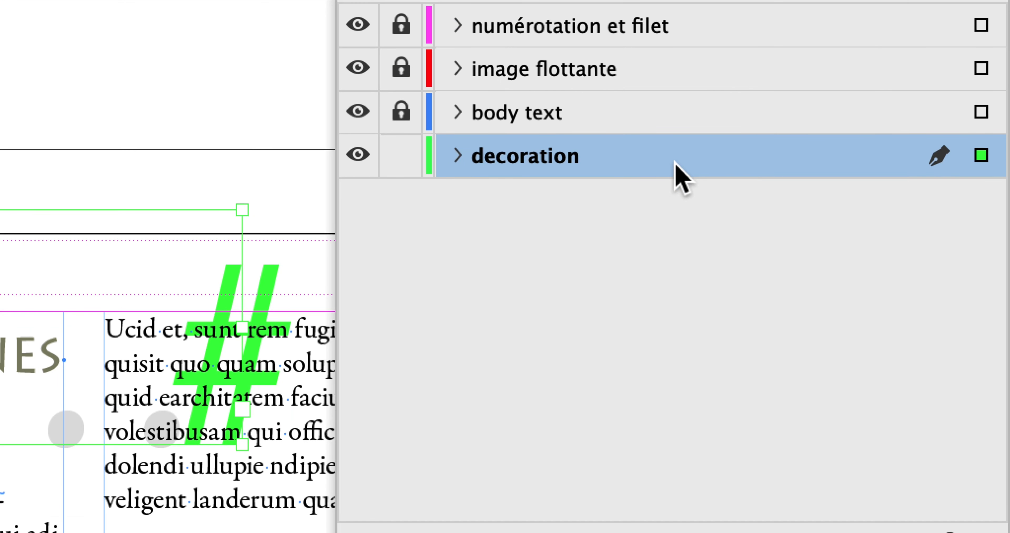
double_click(686, 169)
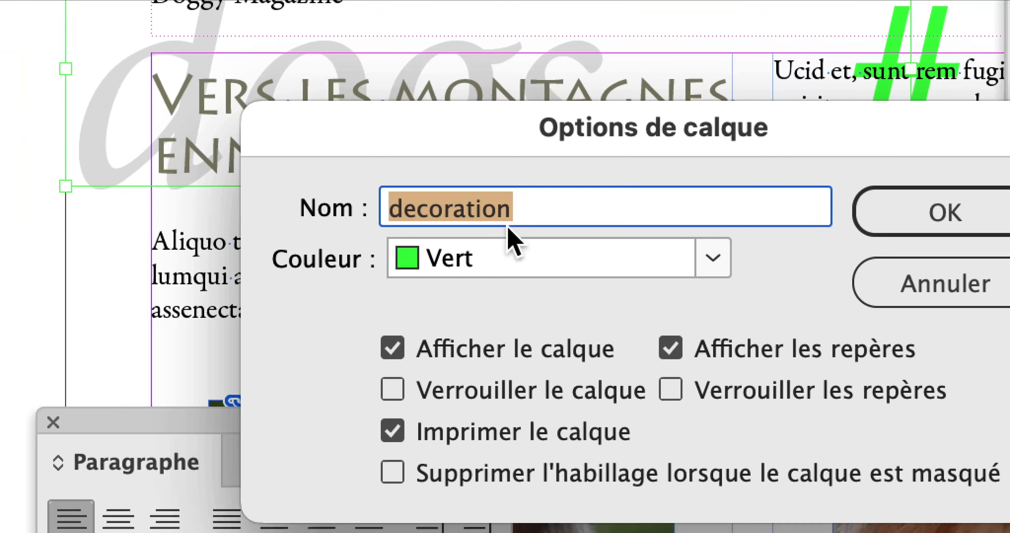
left_click(510, 243)
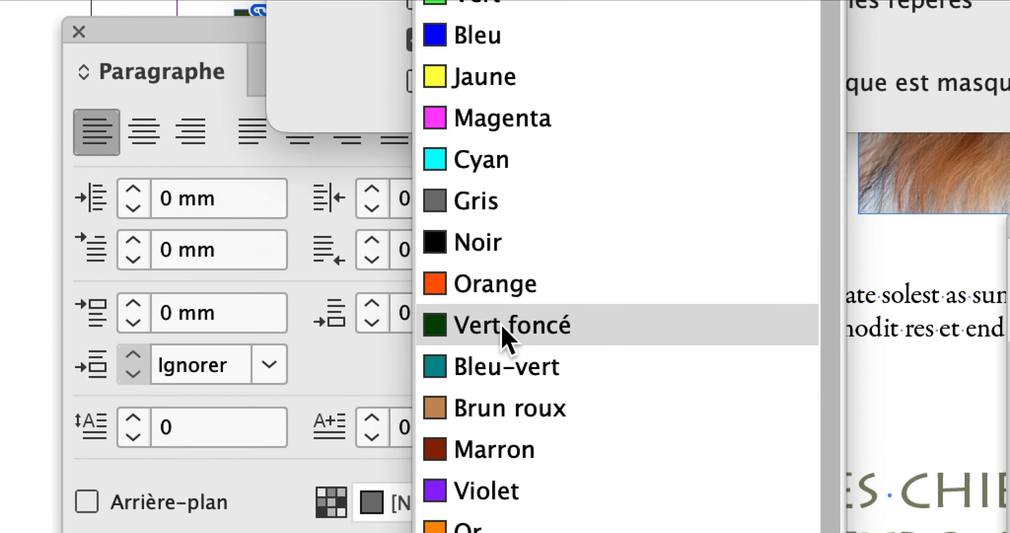
left_click(505, 314)
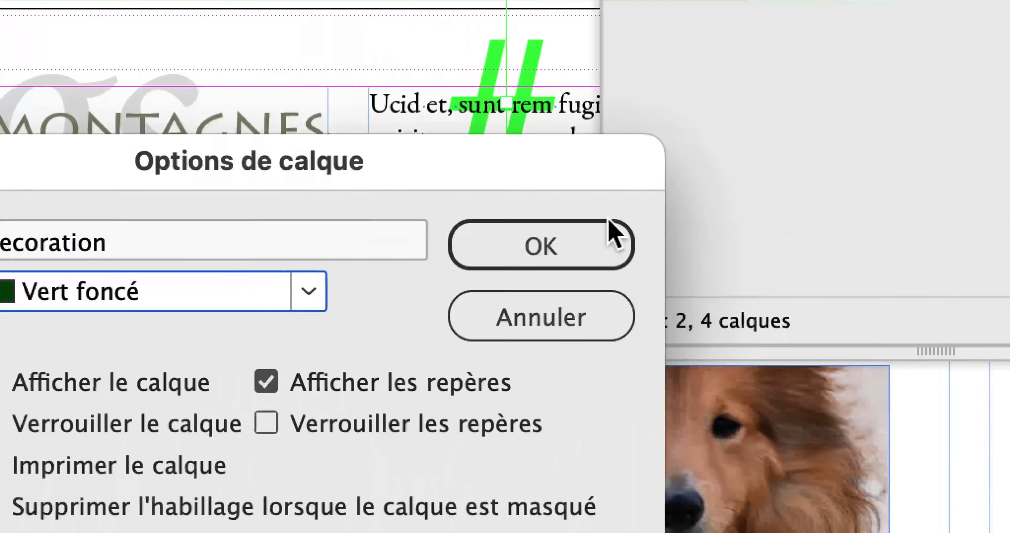
left_click(611, 222)
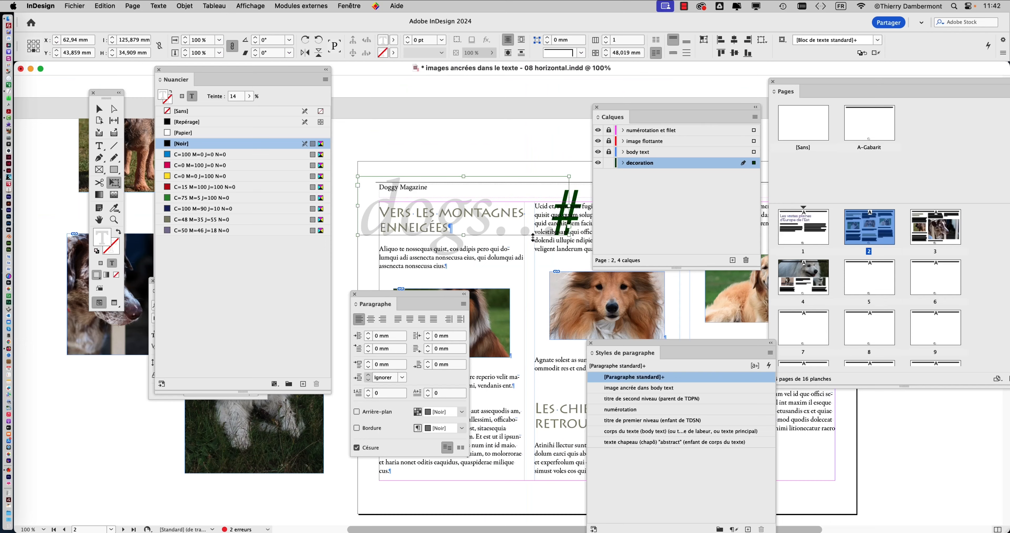
left_click_drag(631, 117, 721, 134)
Step: Enlarge the "dogs…" frame and its text proportionally to about 179 × 50 mm with Free Transform, across the first two columns
key("super+minus")
key("super+minus")
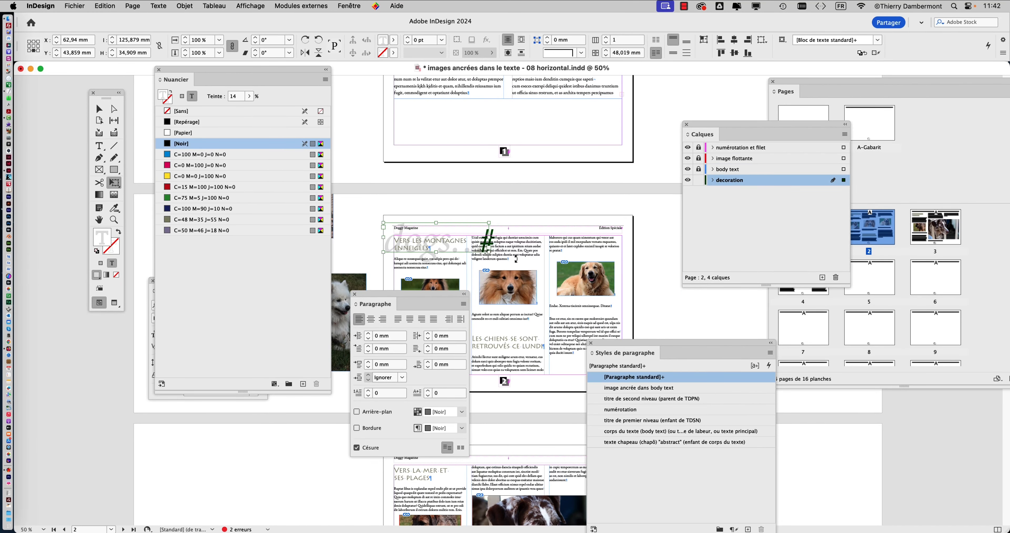
key("super+equal")
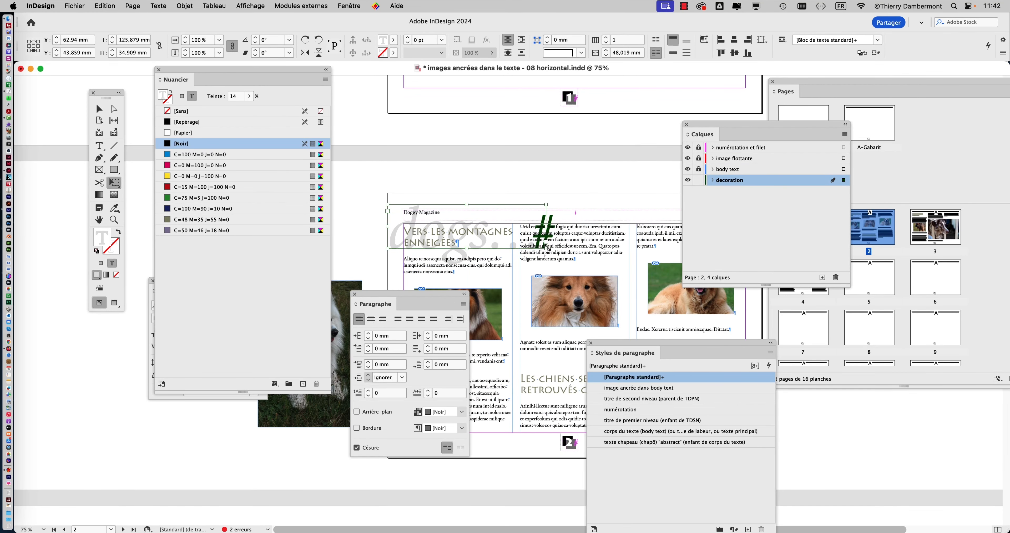
left_click_drag(549, 250, 609, 282)
Step: Preview page 2 with nothing selected, and move the floating palettes clear of it to examine the "dogs…" text behind the columns
left_click(114, 302)
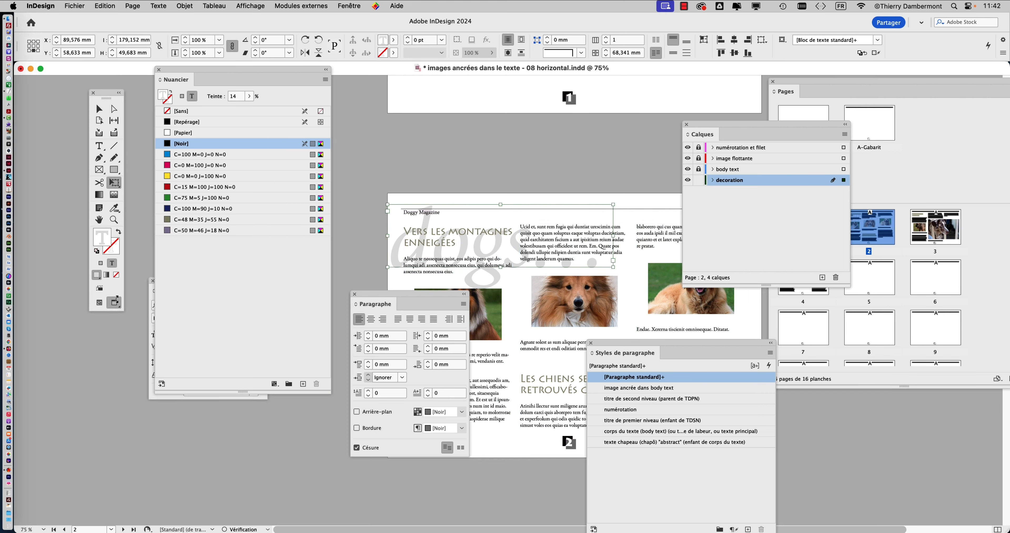
left_click(99, 109)
left_click(395, 131)
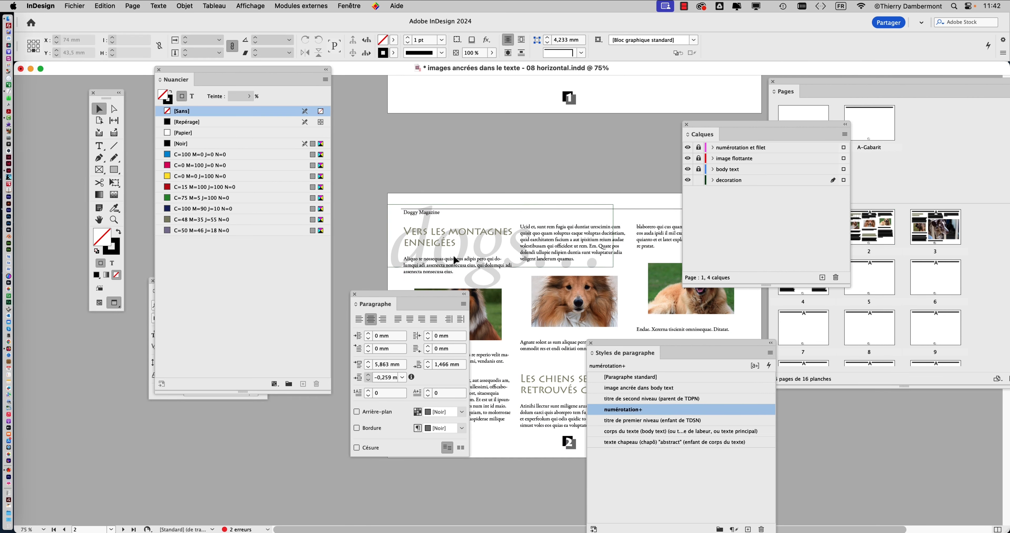
left_click_drag(409, 299, 127, 423)
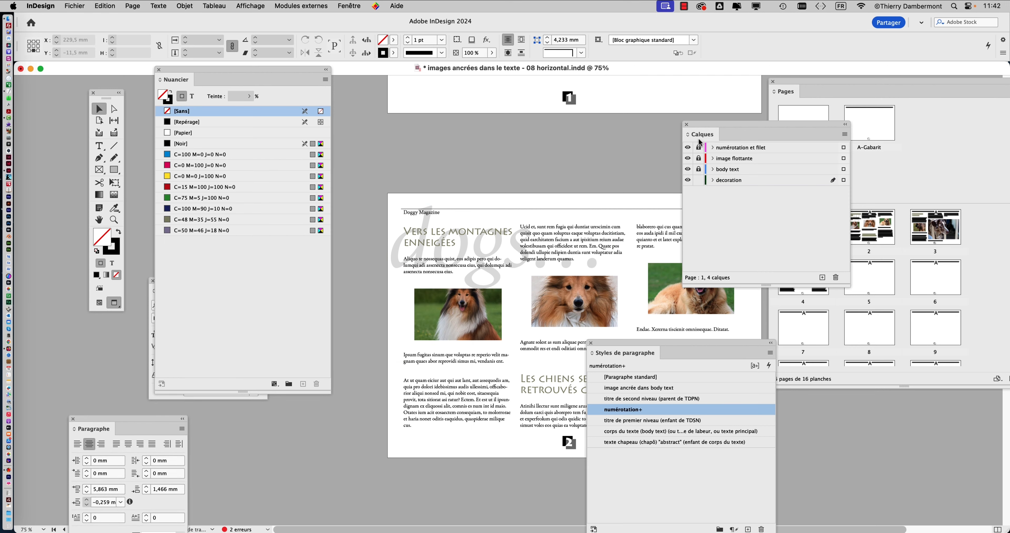
left_click_drag(700, 128, 758, 108)
scroll(508, 259, "up", 2)
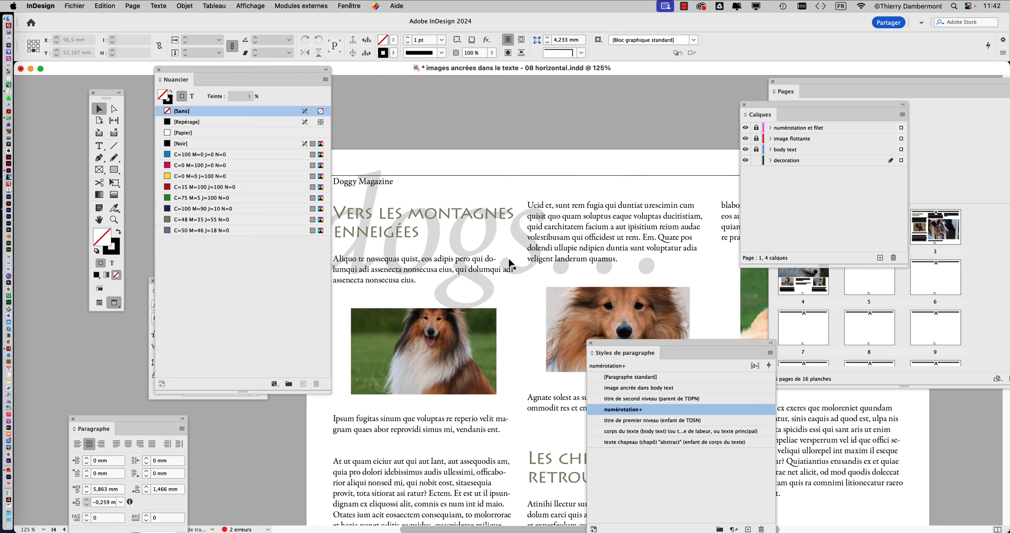
left_click_drag(294, 76, 292, 336)
left_click_drag(613, 344, 847, 412)
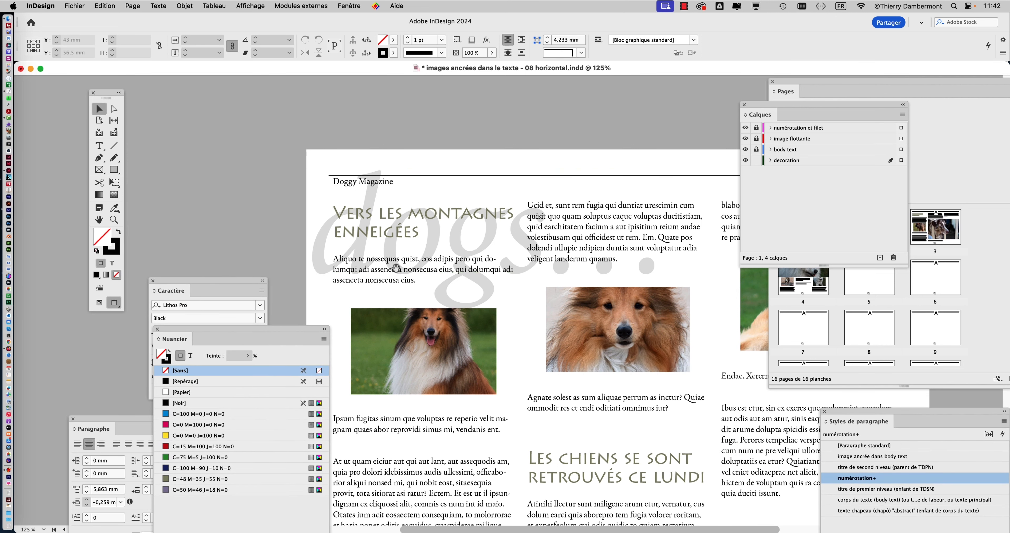
left_click_drag(396, 268, 299, 233)
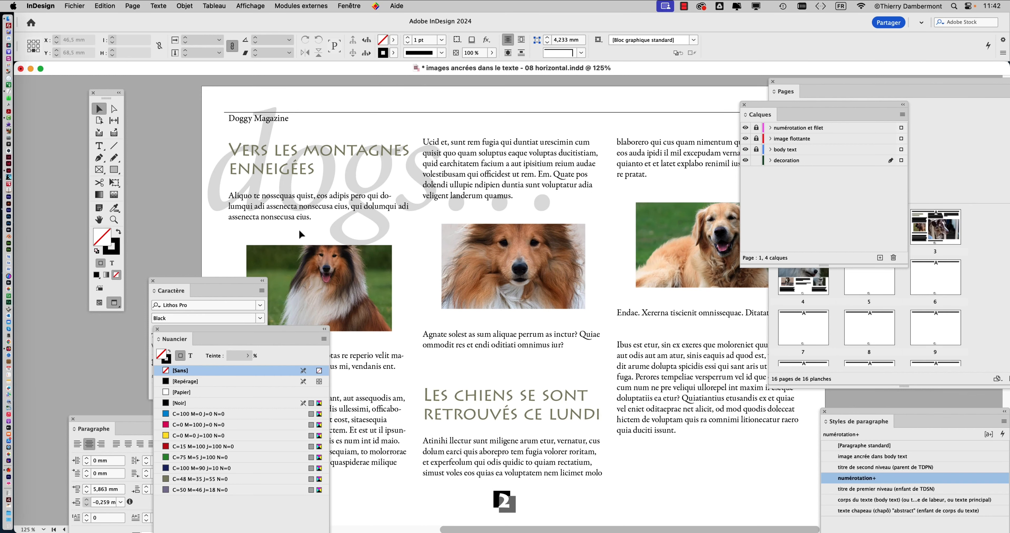
Step: Select the "dogs…" frame and nudge it slightly up and inward from the page edge with Free Transform
left_click(301, 201)
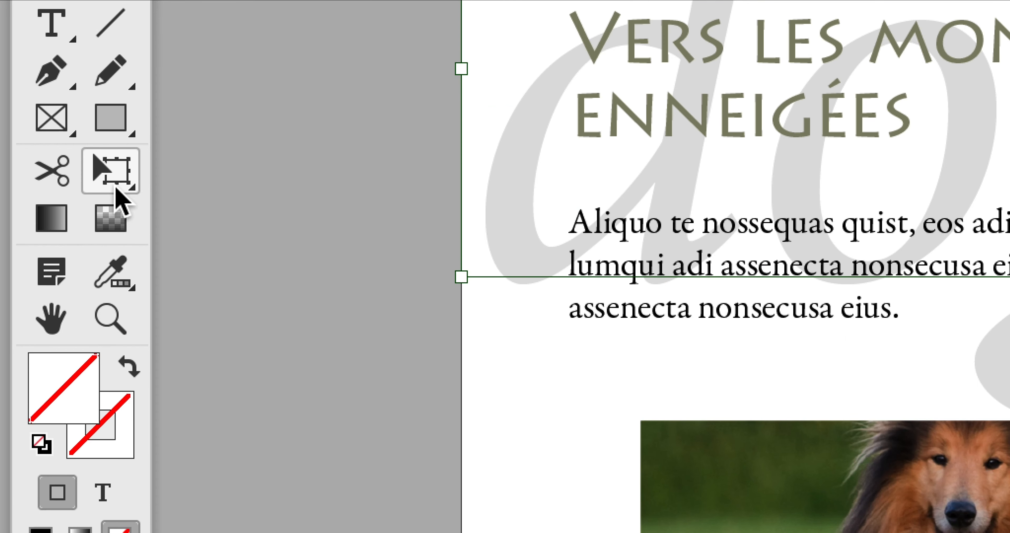
left_click(115, 186)
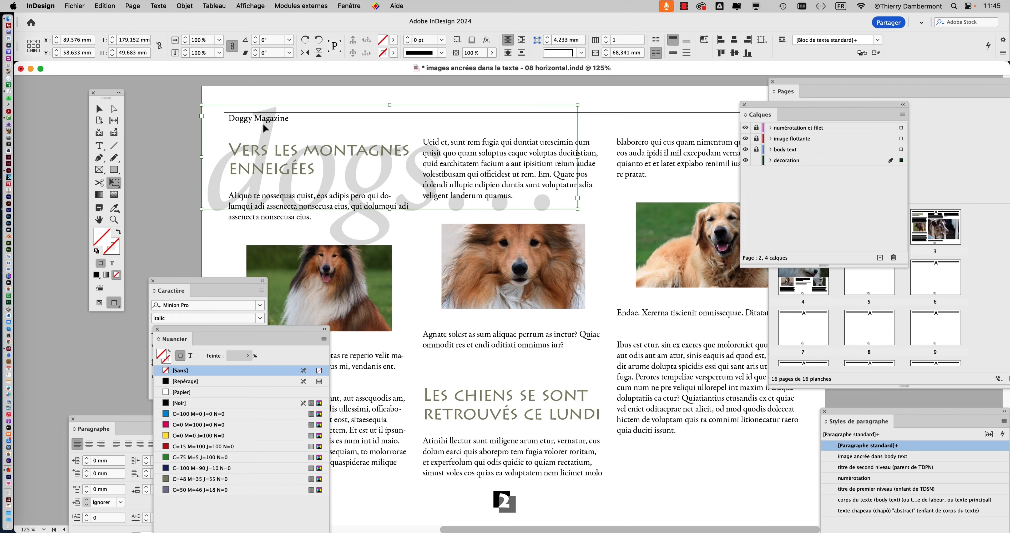
mouse_move(265, 129)
left_mouse_down()
mouse_move(231, 106)
mouse_move(270, 123)
left_mouse_up()
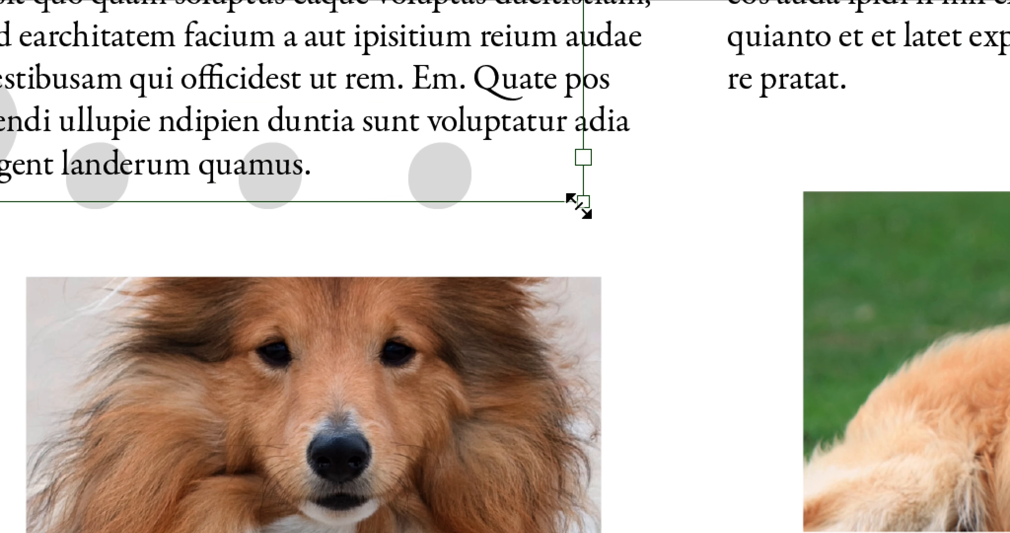
Step: Undo a Free Transform enlargement, and scale the "dogs…" frame and its text to about 193 × 54 mm with the Selection tool
left_click_drag(580, 204, 605, 226)
key("super+z")
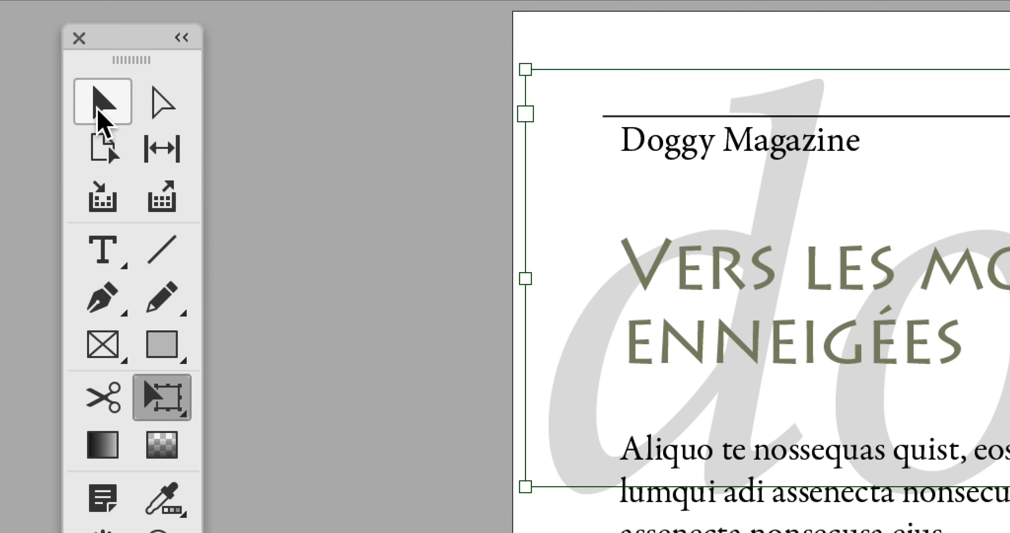
left_click(98, 112)
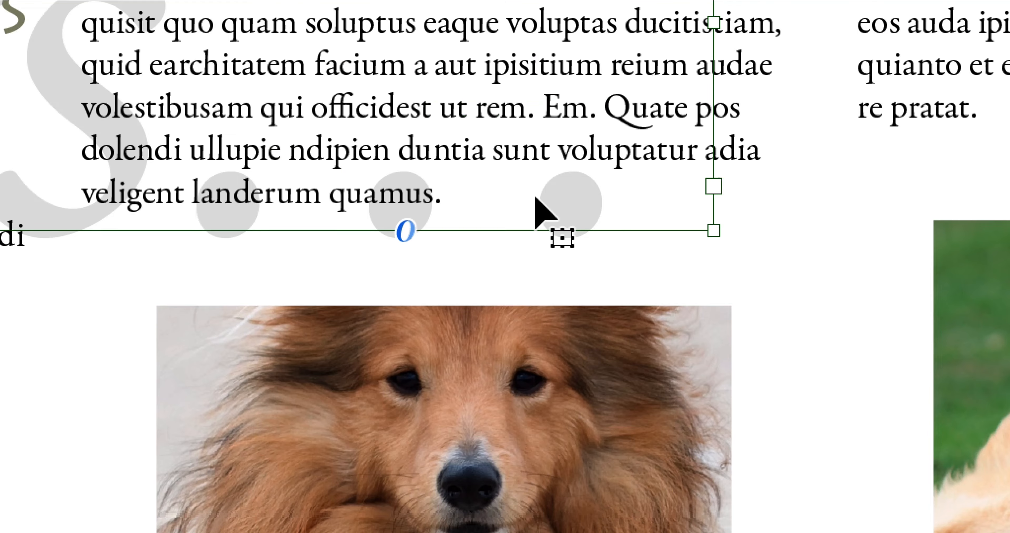
mouse_move(581, 205)
left_mouse_down()
mouse_move(600, 206)
mouse_move(594, 219)
left_mouse_up()
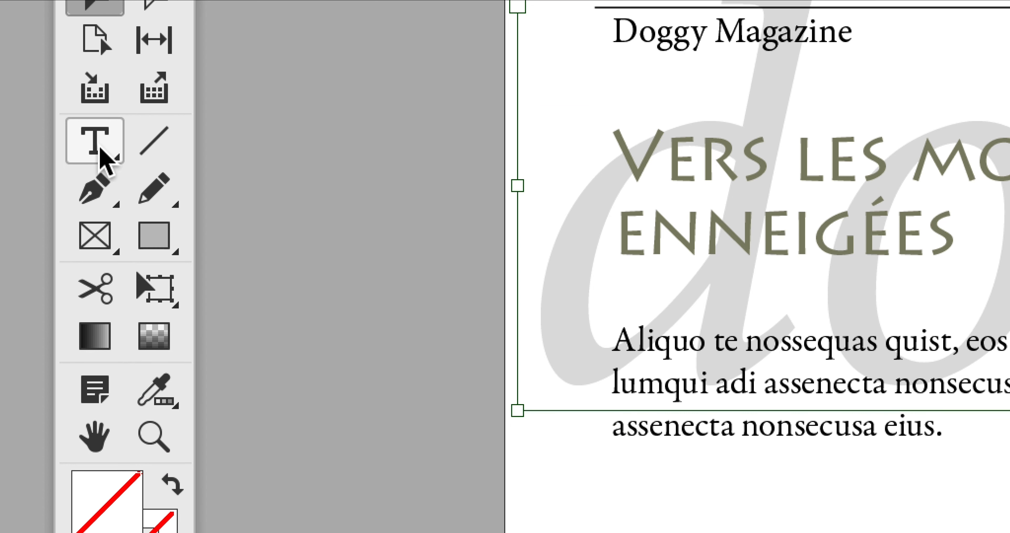
Step: Return to the Selection tool, and display the paragraph settings of the "dogs…" frame over the page to examine them
left_click(100, 148)
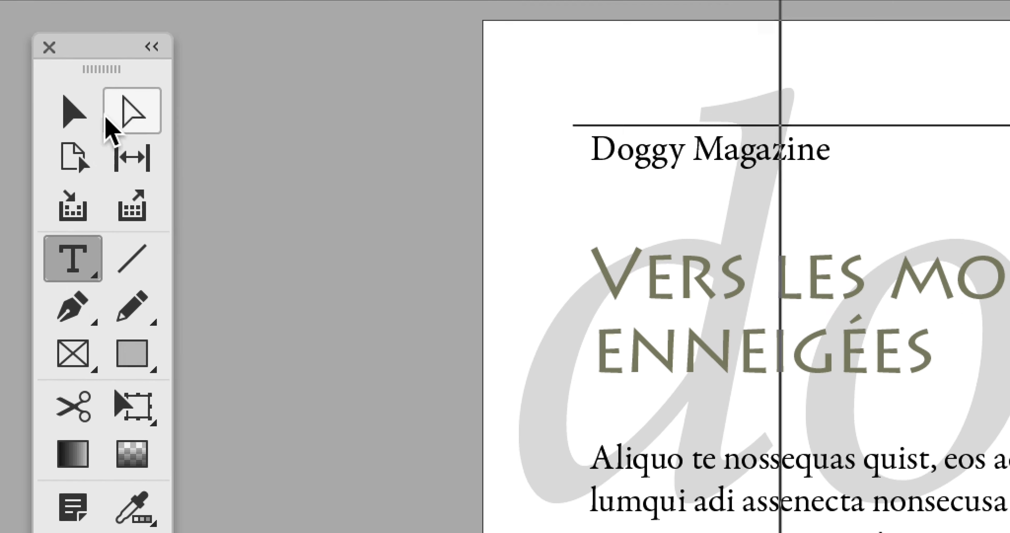
left_click(104, 115)
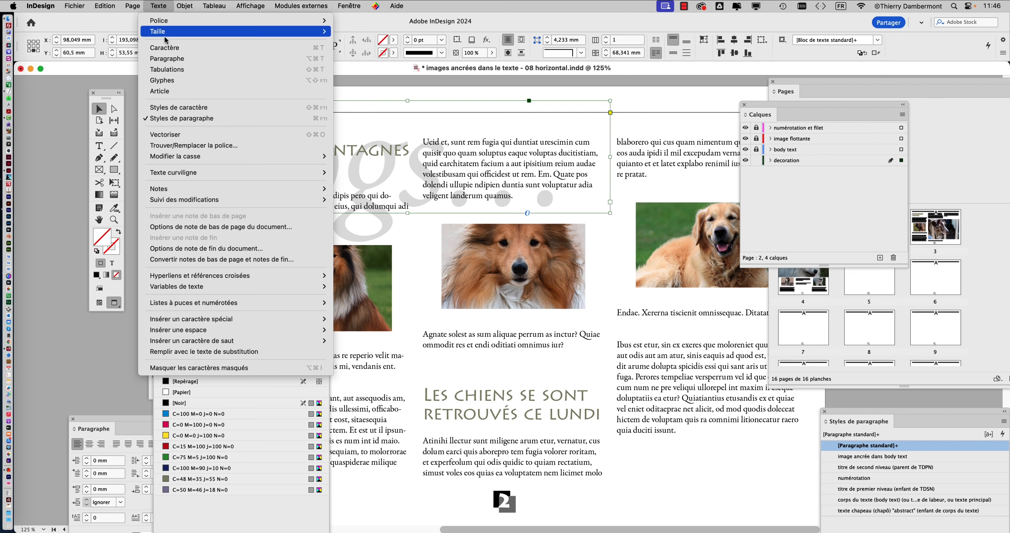
left_click(164, 47)
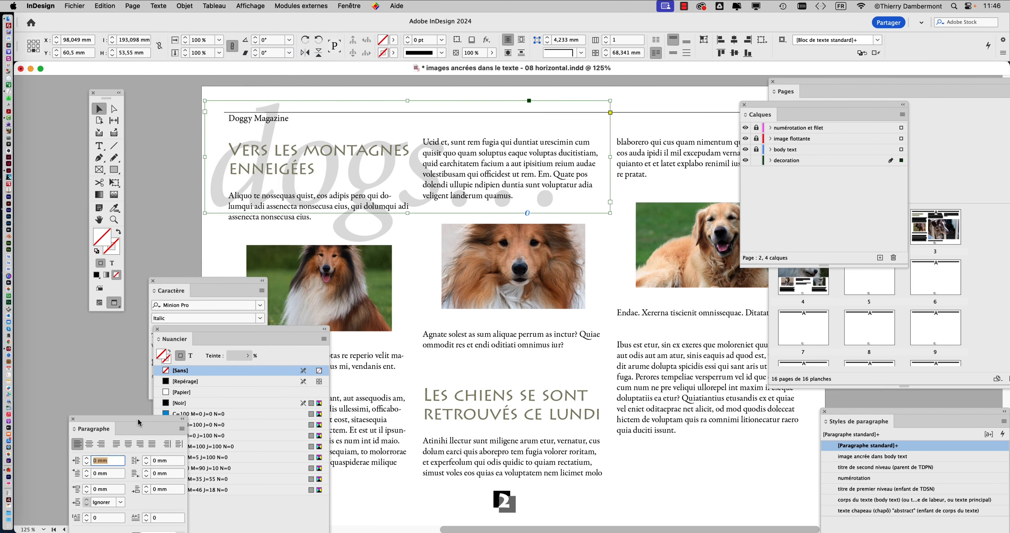
left_click_drag(140, 424, 610, 136)
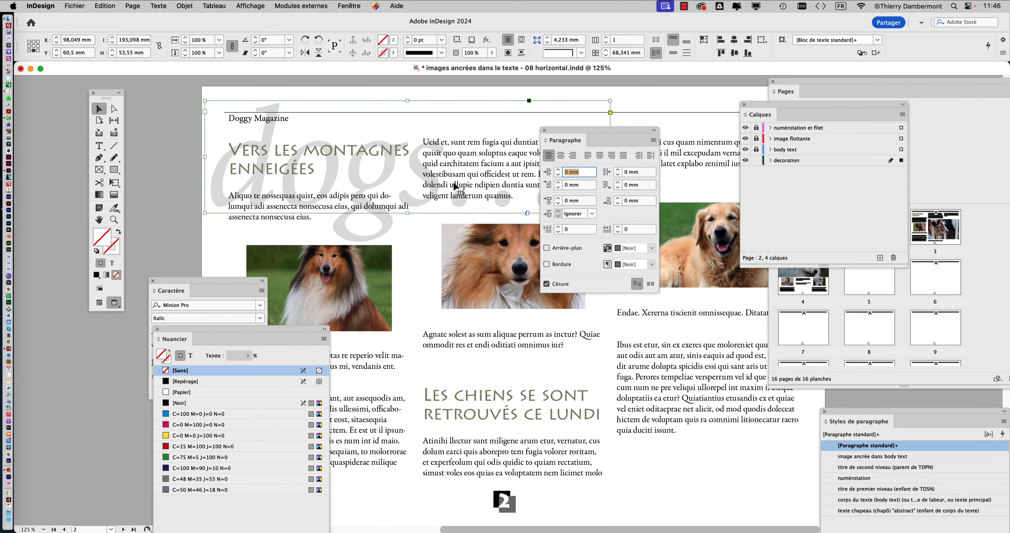
Step: Display the paragraph styles over the page to examine them, close them, and clear the paragraph settings from the "dogs…" text
left_click(157, 7)
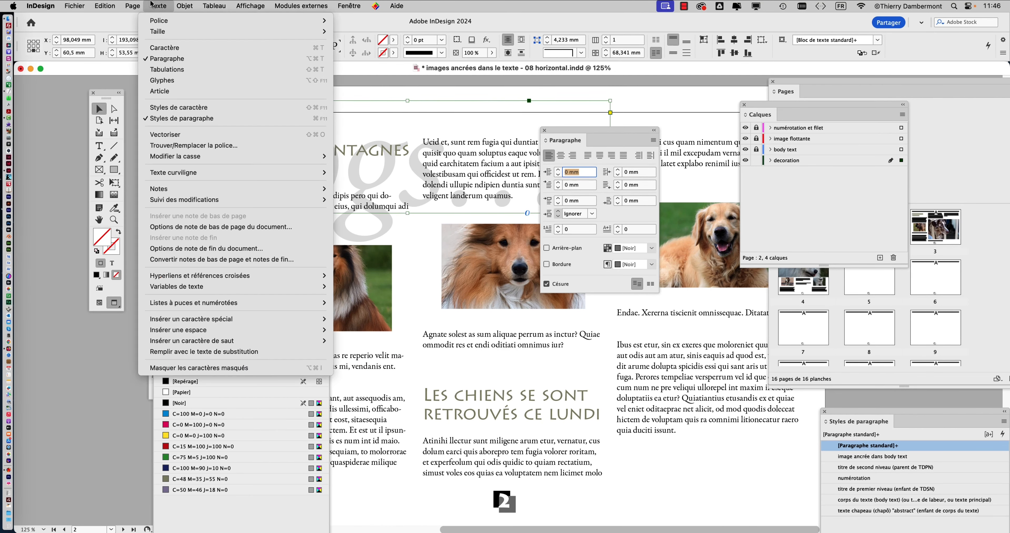
left_click(207, 117)
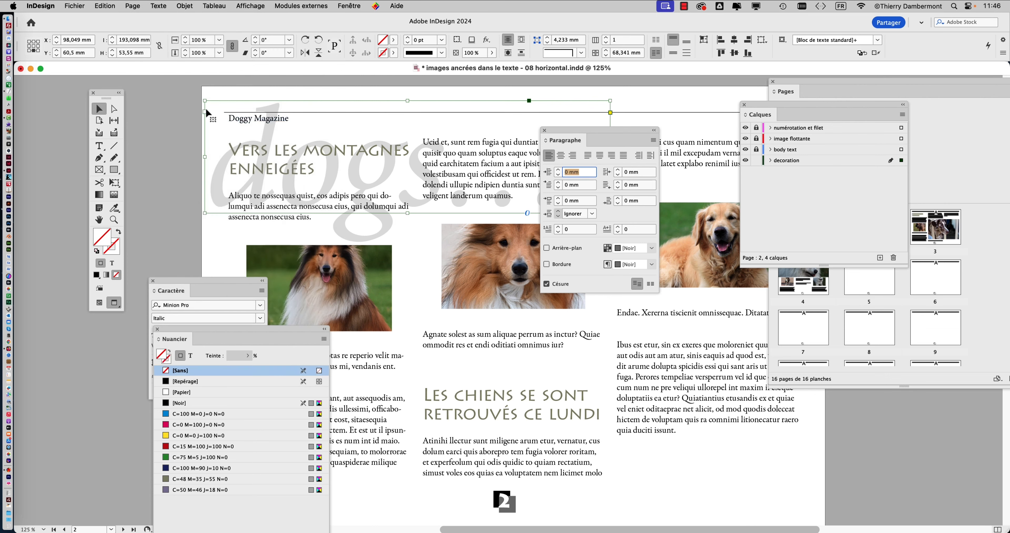
left_click(156, 4)
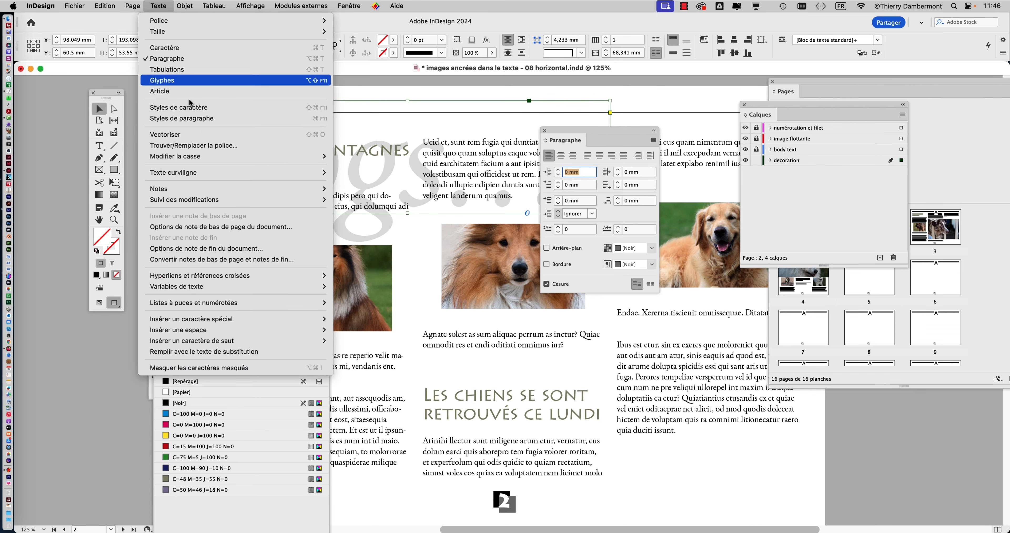
left_click(202, 120)
left_click_drag(864, 415, 338, 106)
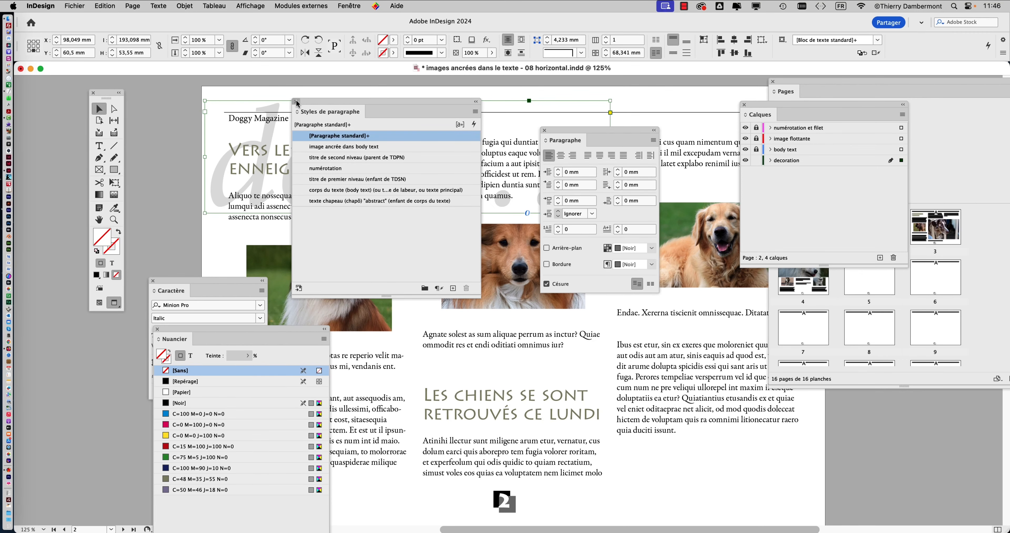
left_click(294, 103)
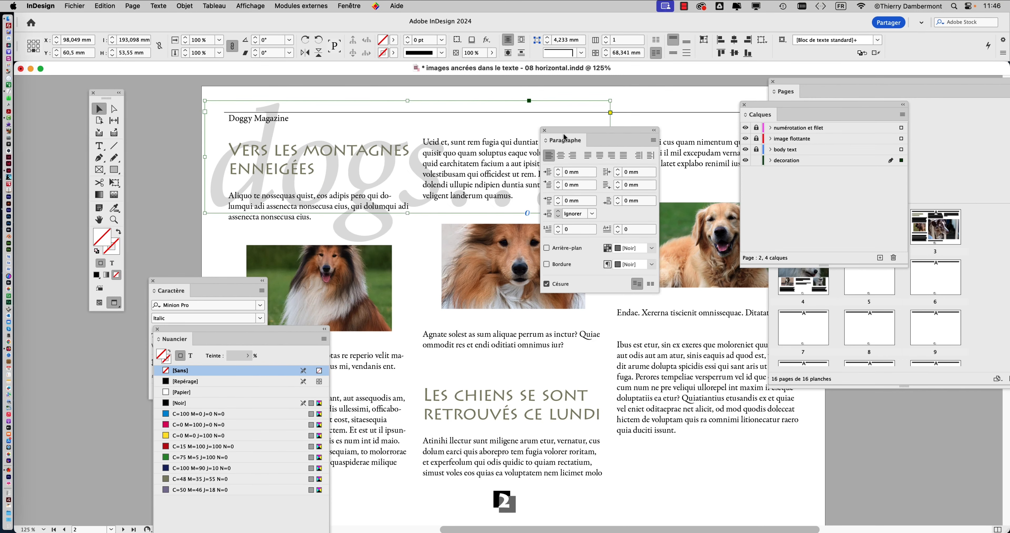
left_click_drag(563, 135, 656, 110)
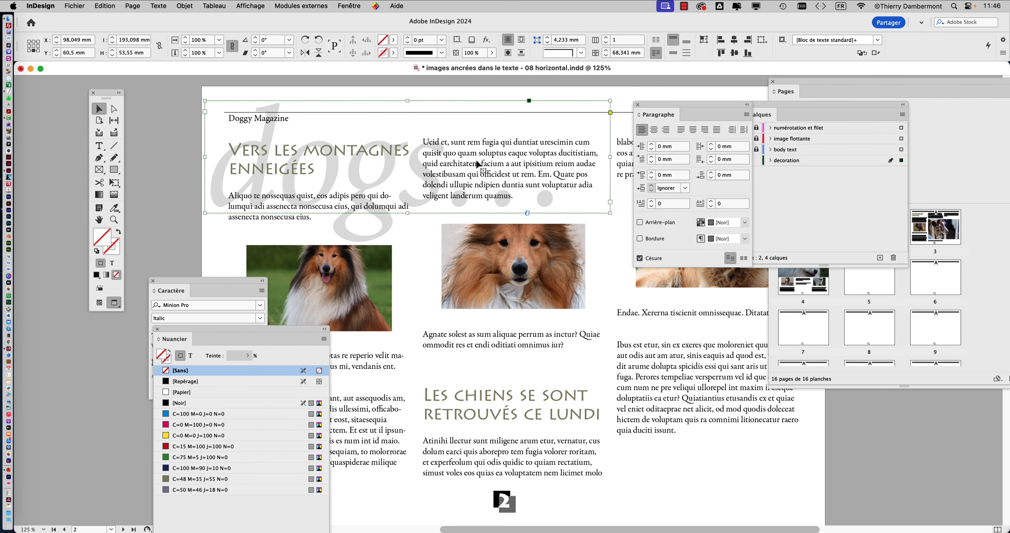
Step: Move the "dogs…" frame to about X 102 mm, Y 54 mm with its upper edge on the page edge, and preview it unselected
left_click(168, 121)
key("super+minus")
key("super+minus")
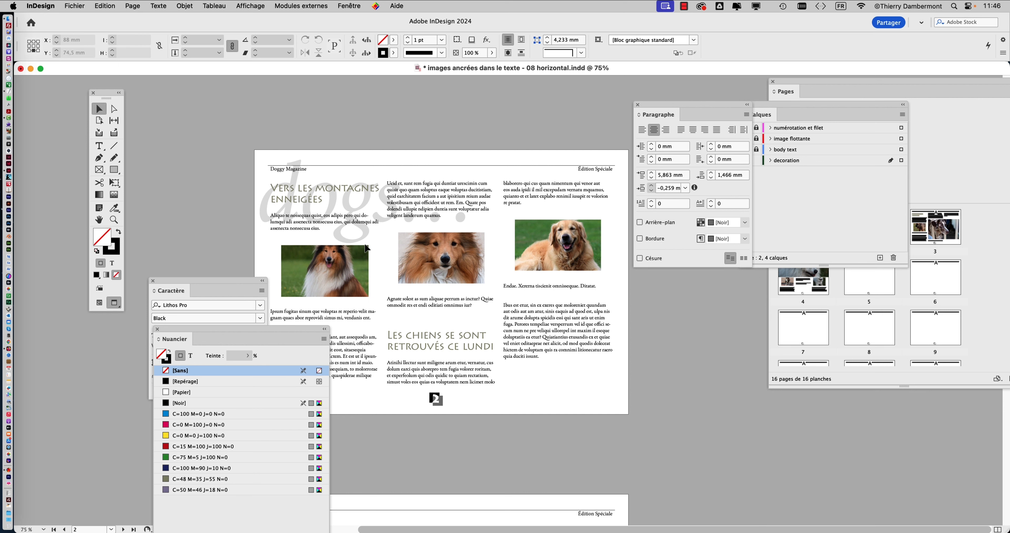
left_click(363, 196)
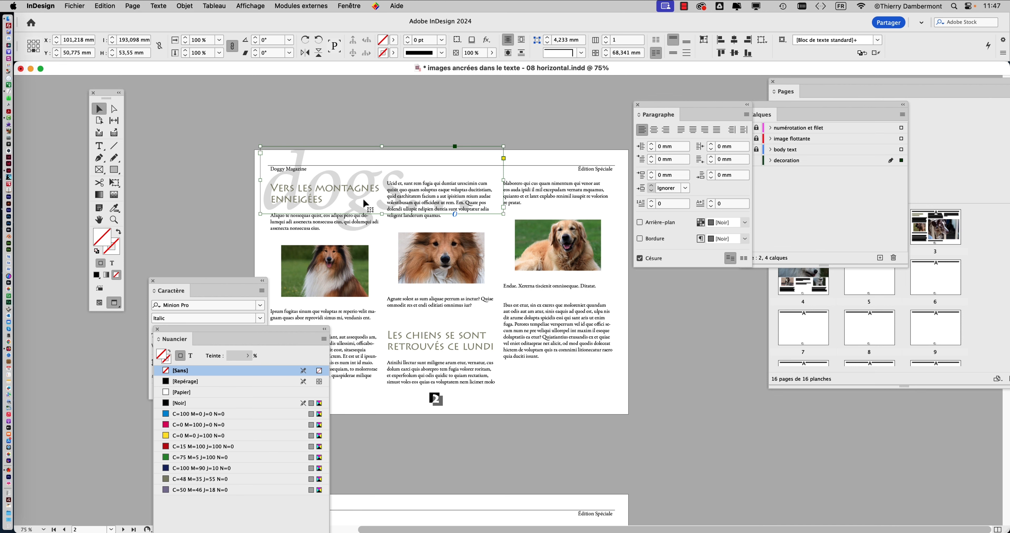
key("w")
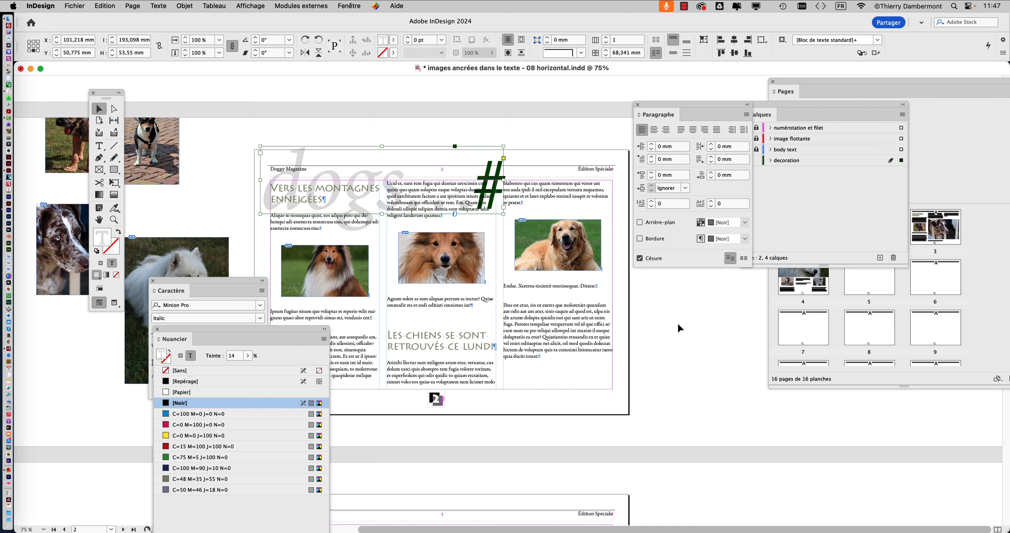
left_click_drag(365, 178, 367, 181)
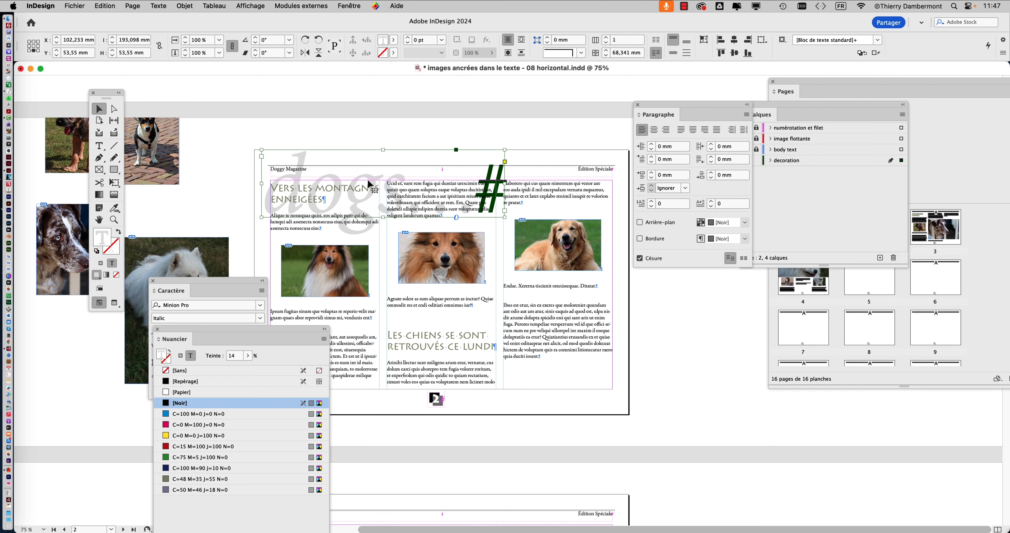
key("w")
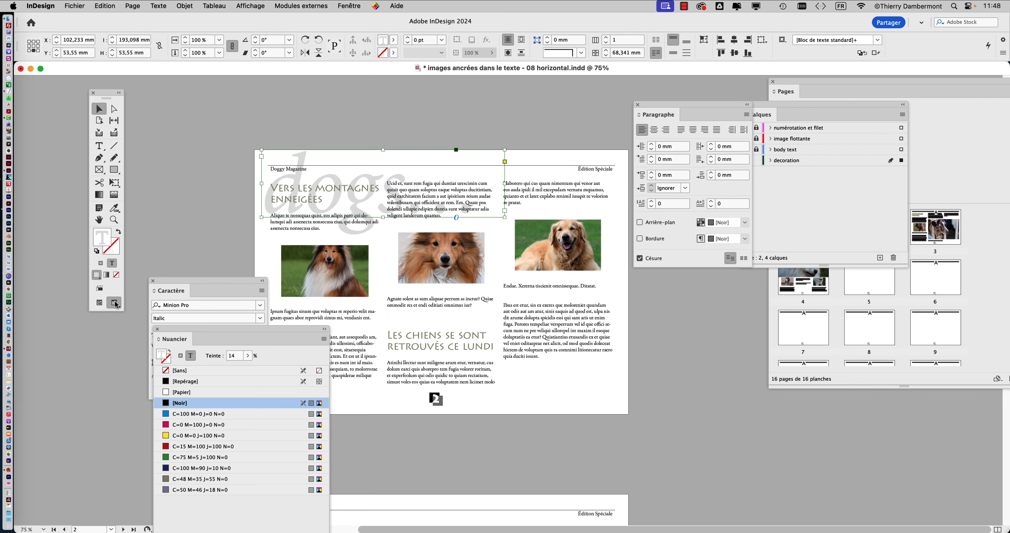
left_click(304, 123)
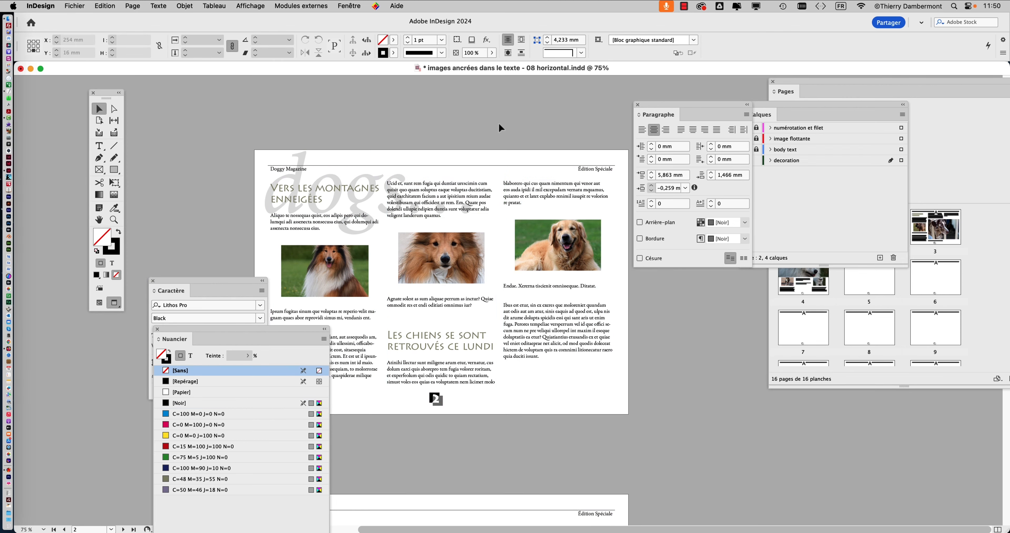
Step: Switch to Firefox and search Bing images for "celtic dog" in a new tab
mouse_move(5, 267)
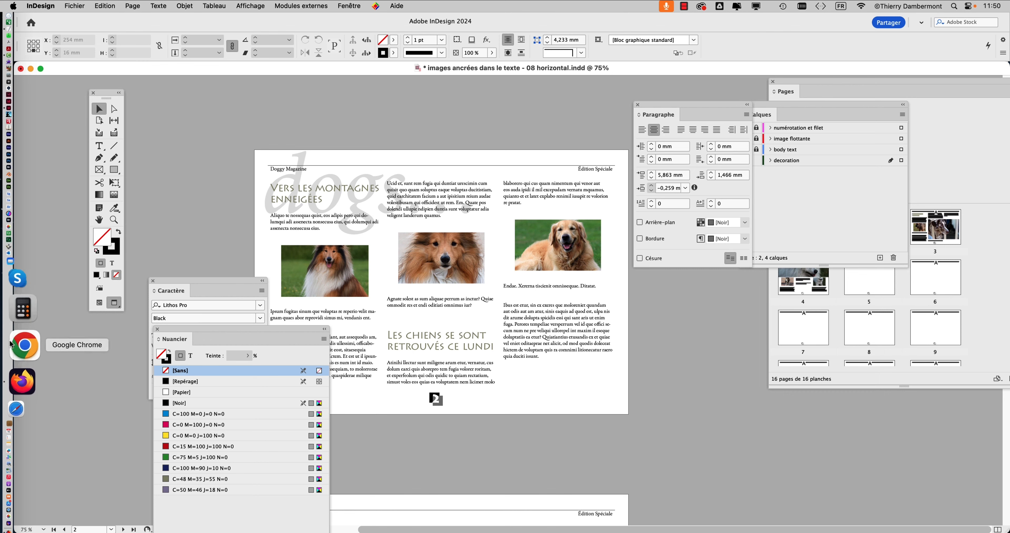
left_click(22, 345)
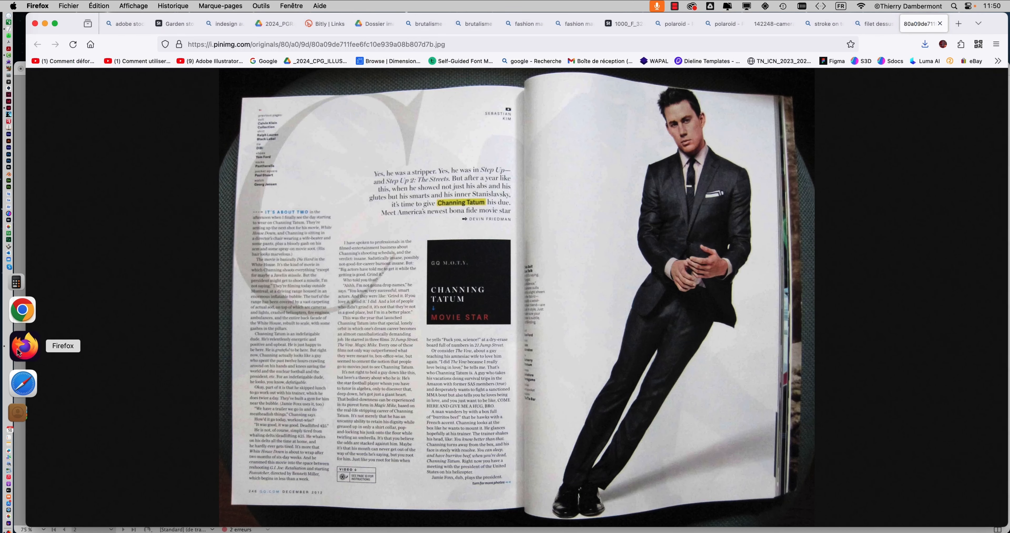
left_click(958, 25)
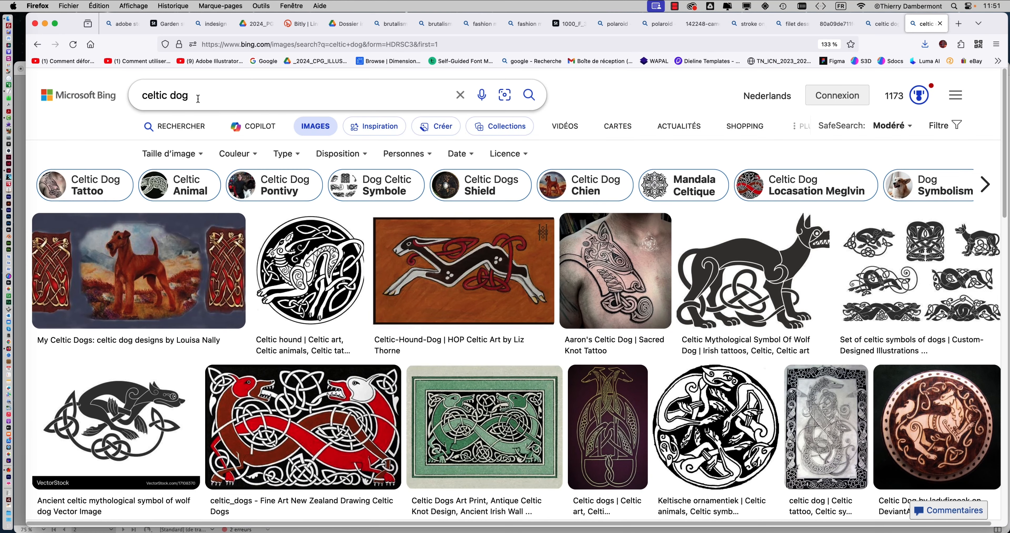
left_click_drag(196, 95, 130, 100)
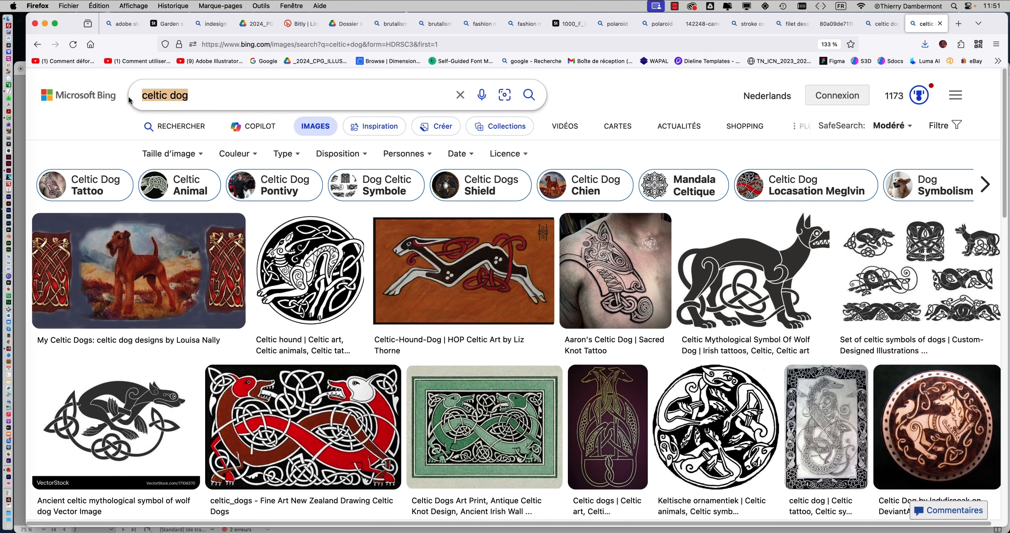
left_click(106, 117)
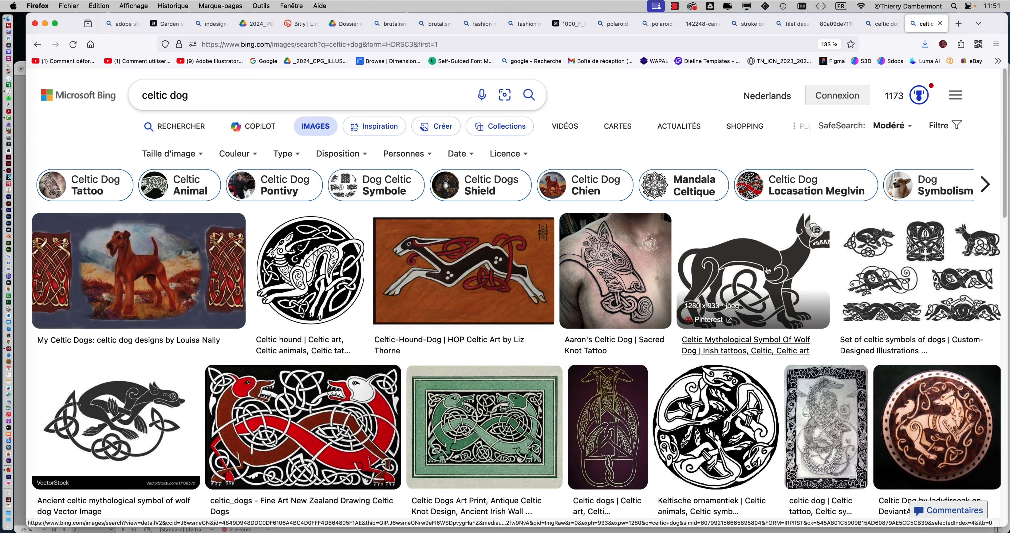
Step: Browse the celtic dog images, try the Creative Commons licence filter, and restrict the results to public domain
scroll(761, 268, "down", 2)
scroll(760, 268, "down", 5)
scroll(512, 160, "up", 10)
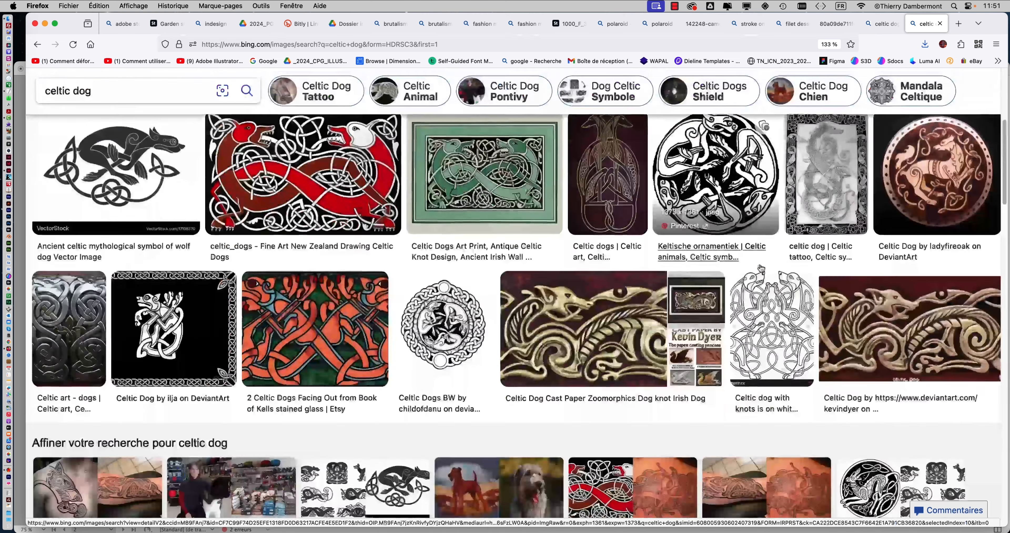
left_click(512, 158)
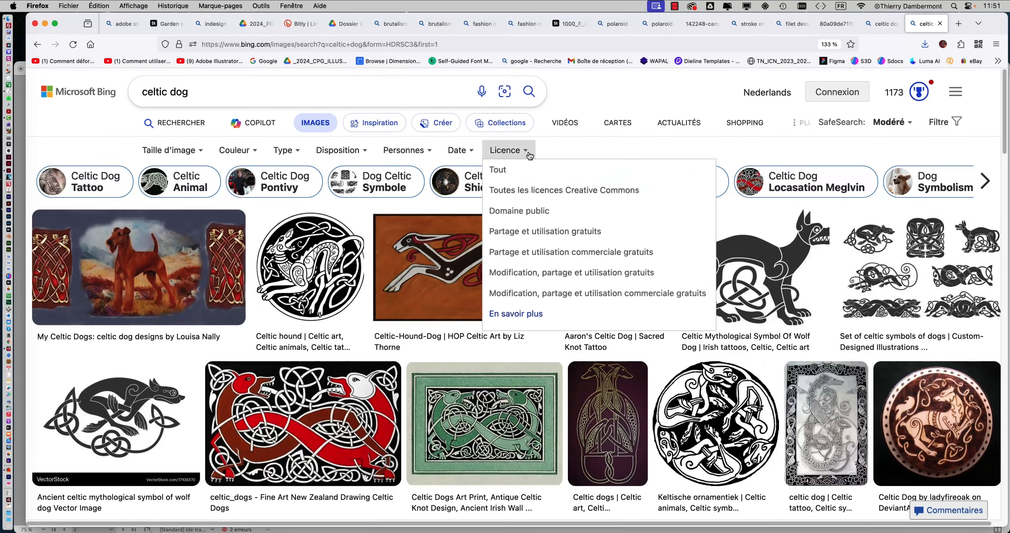
left_click(544, 190)
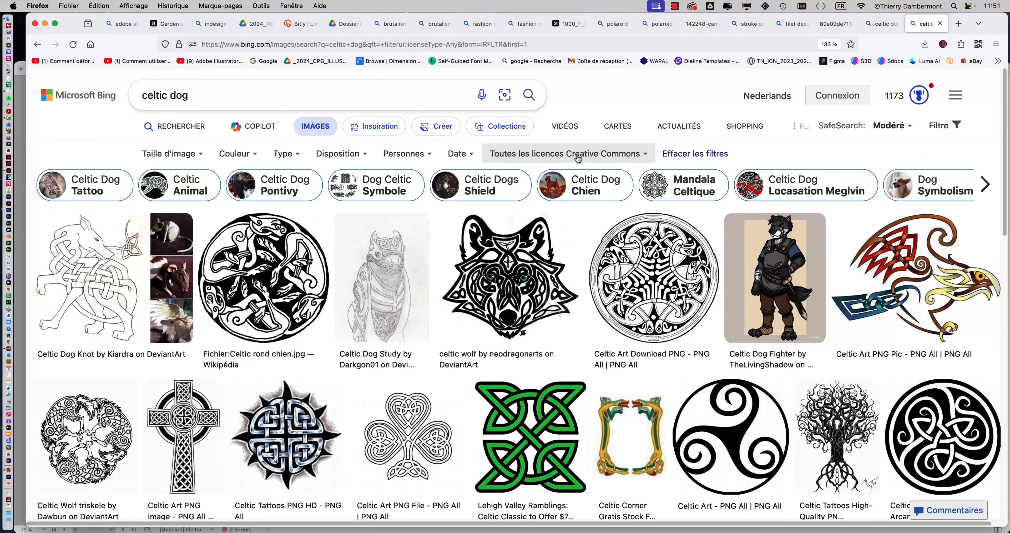
left_click(578, 154)
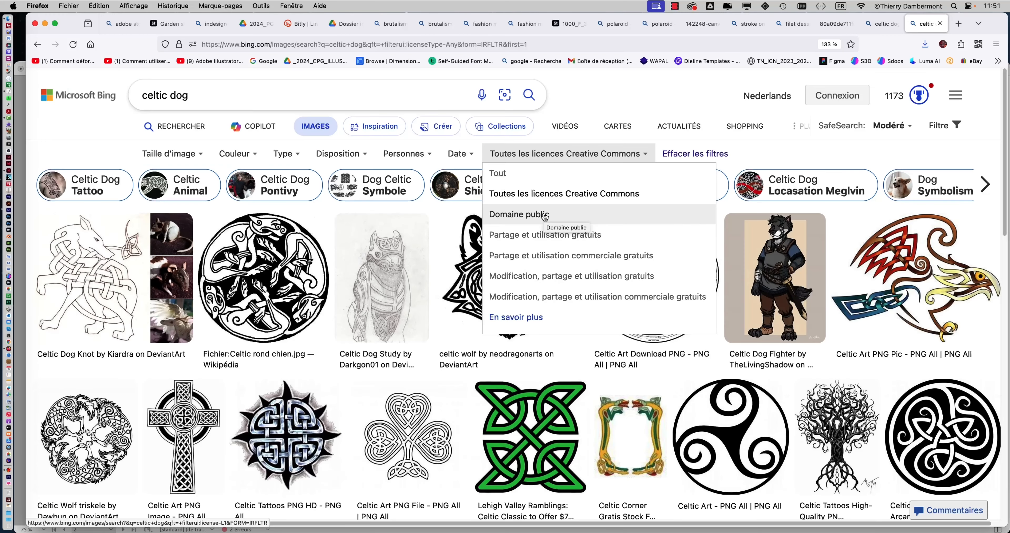
left_click(544, 215)
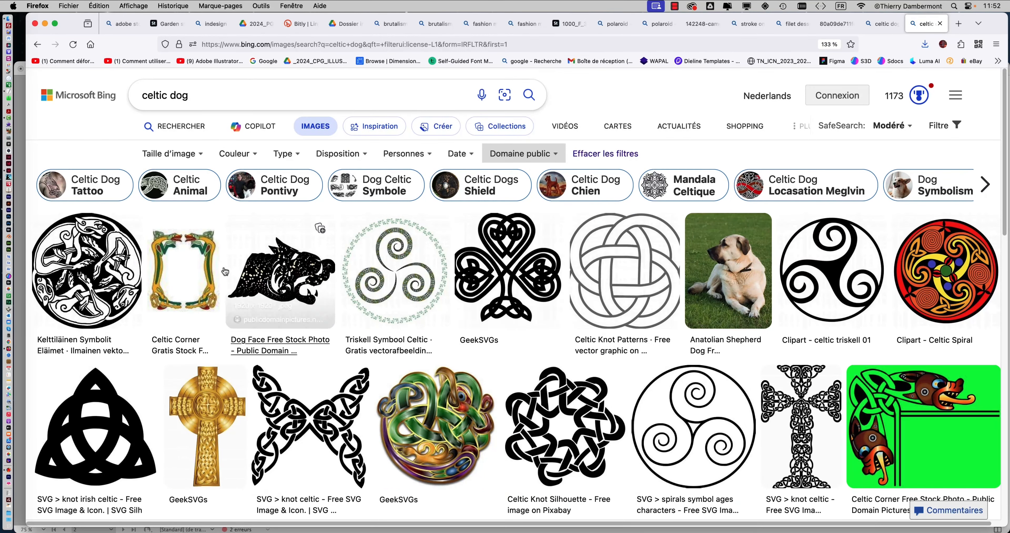
Step: Open the round celtic dogs image full size, save it as celtic-40393_640.webp in InDesign 2 > Dossier images ancrées dans le texte, and return to InDesign
left_click(73, 259)
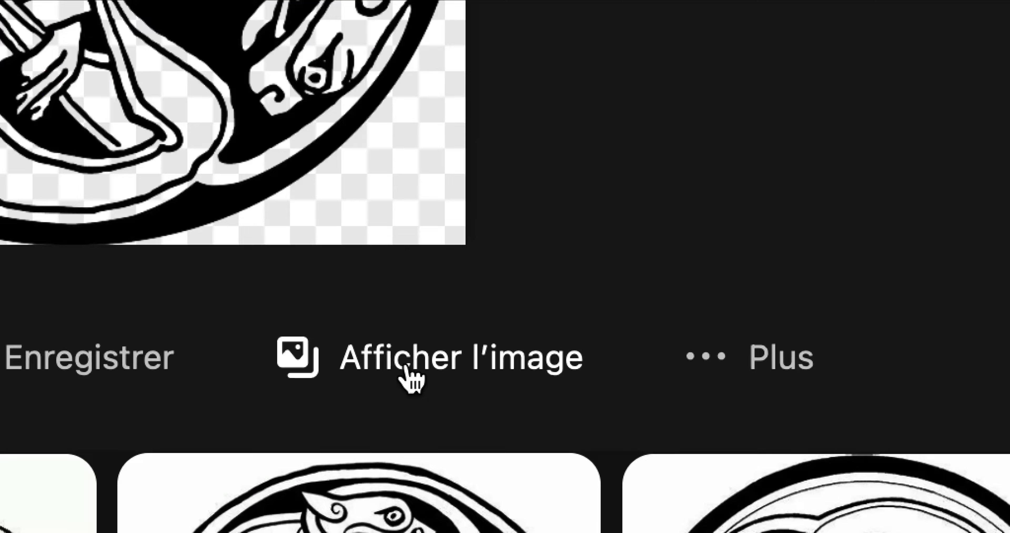
left_click(407, 366)
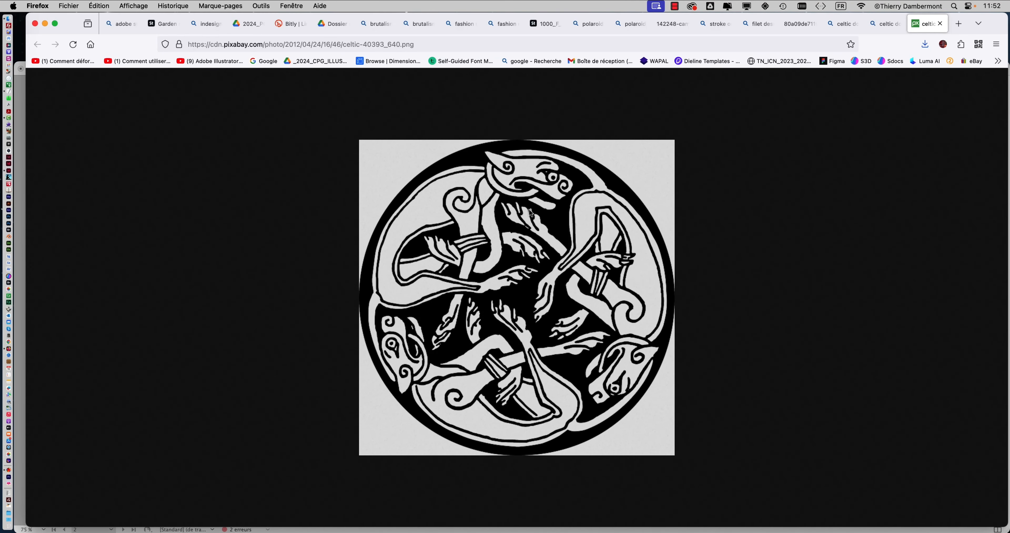
right_click(530, 213)
left_click(577, 216)
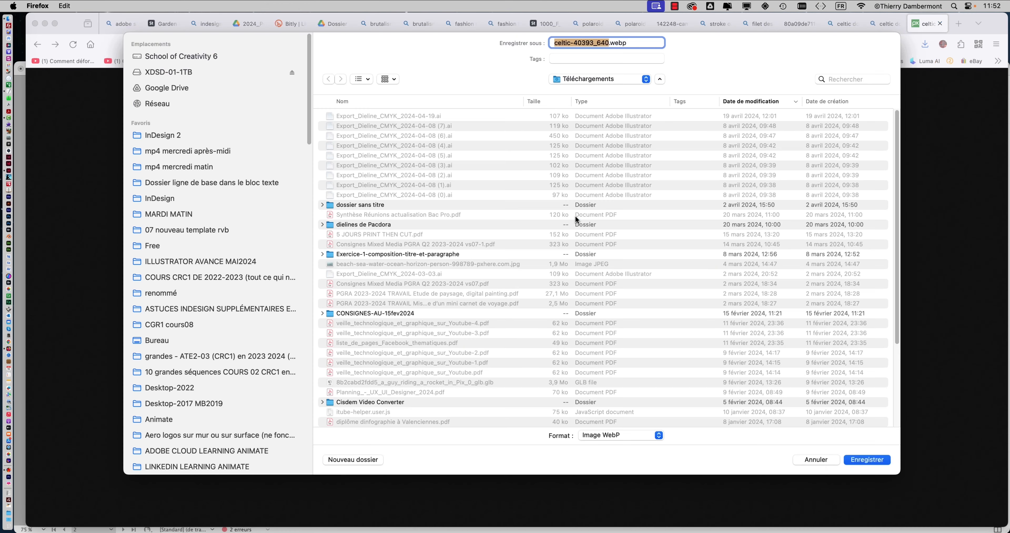
left_click(163, 134)
left_click(445, 118)
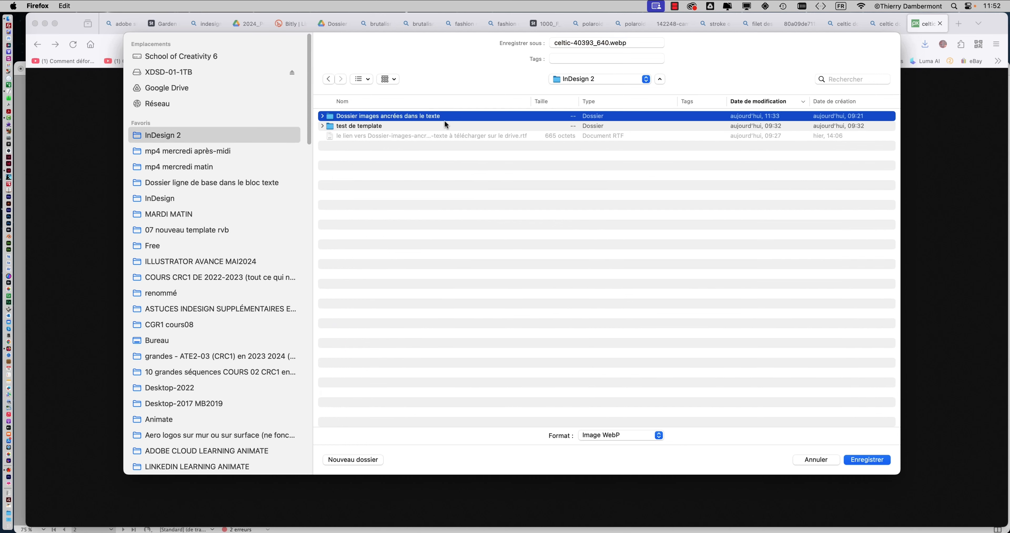
double_click(453, 117)
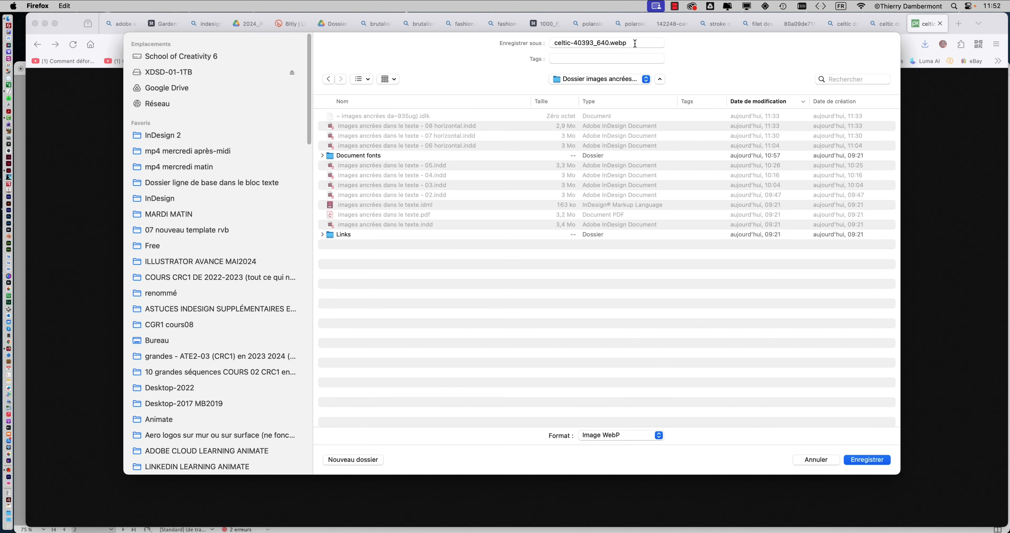
left_click(868, 459)
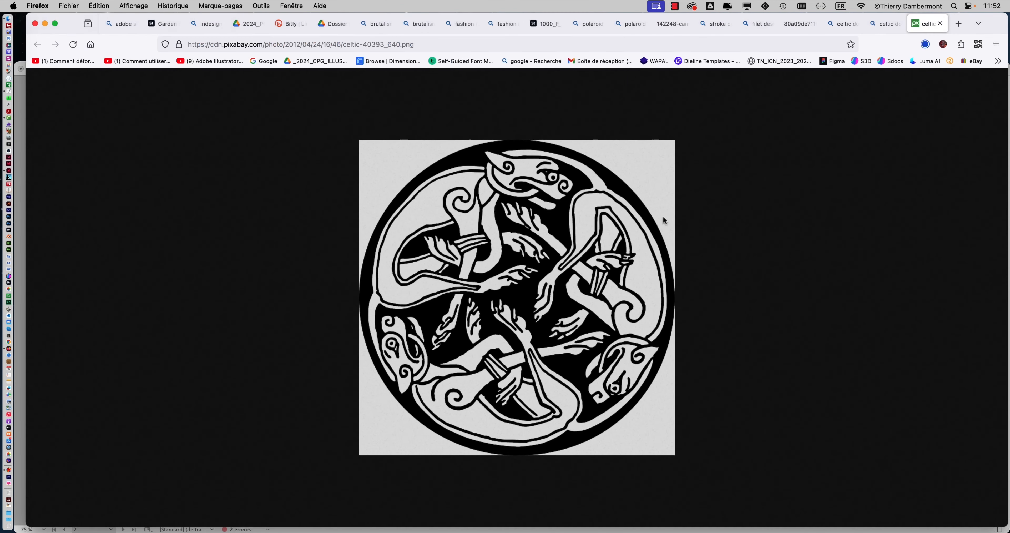
left_click(45, 24)
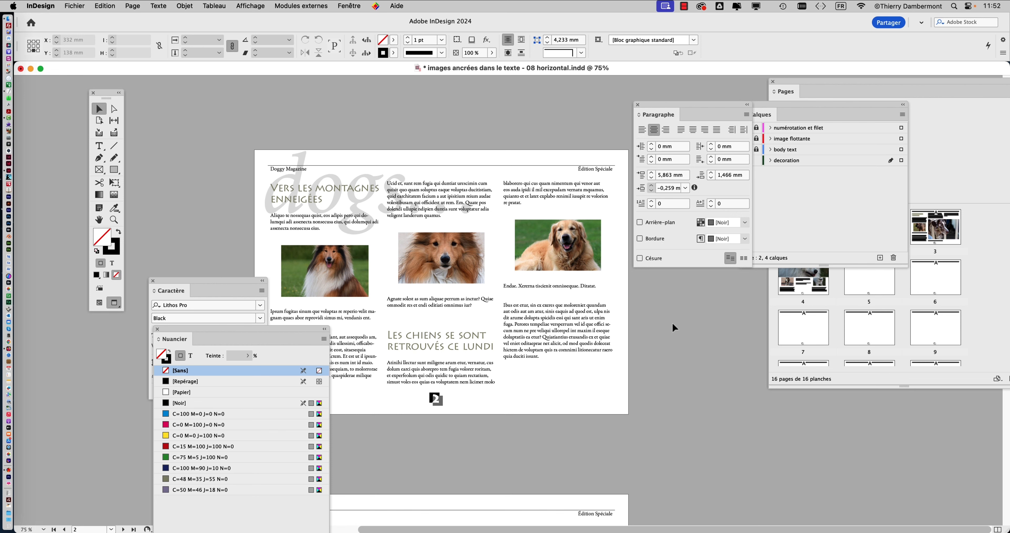
Step: Bring the celtic image window back in Firefox to examine it, and switch back to InDesign
key("super+Tab")
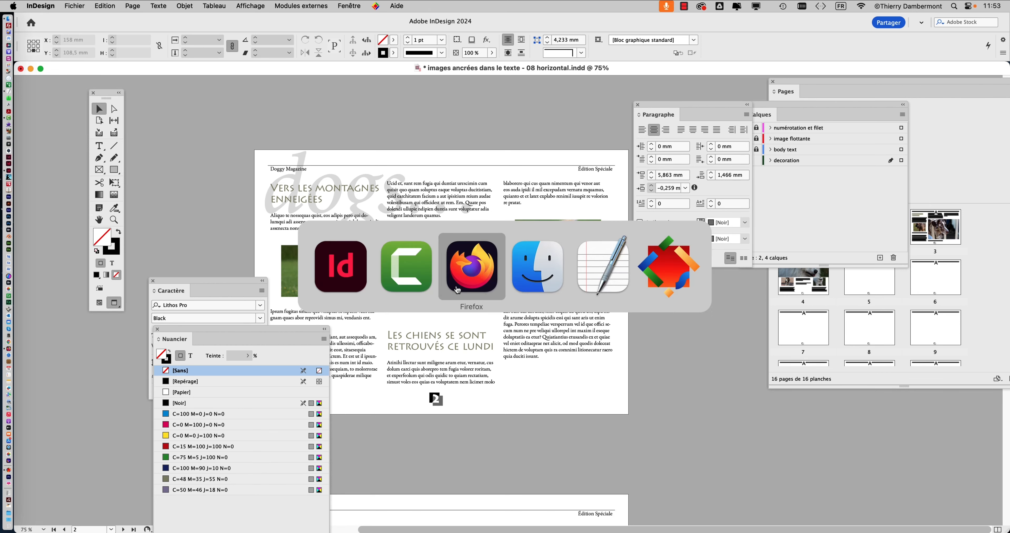
left_click(300, 5)
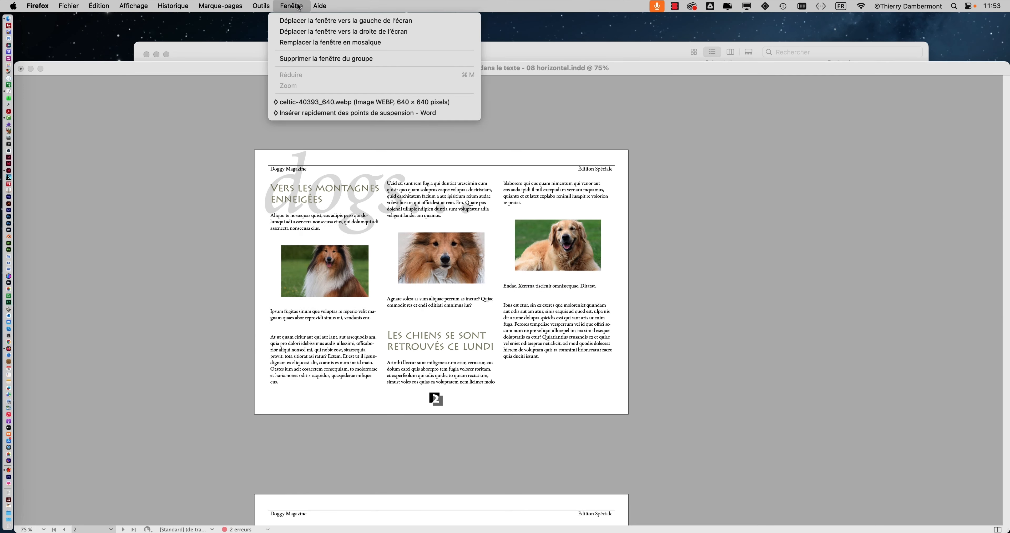
left_click(301, 105)
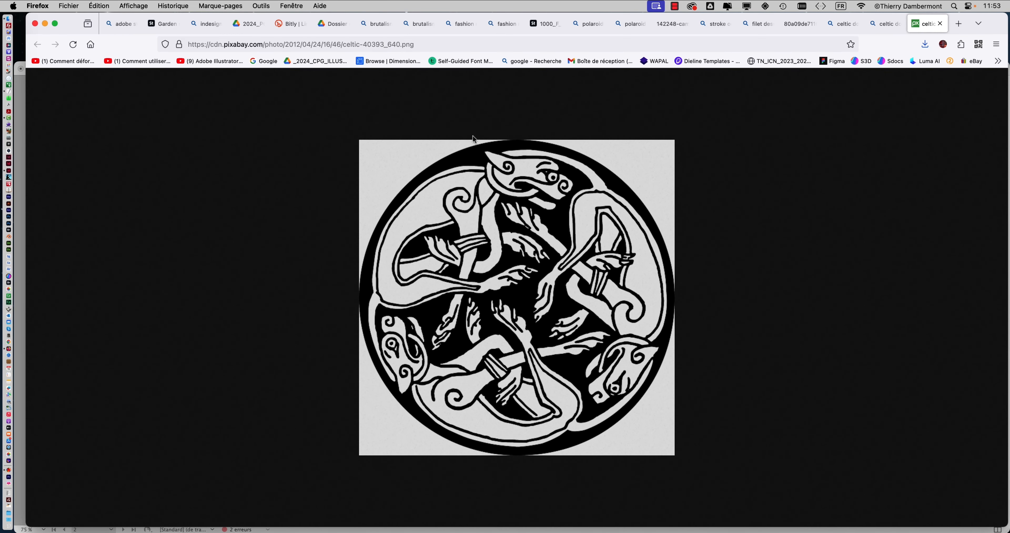
key("super+Tab")
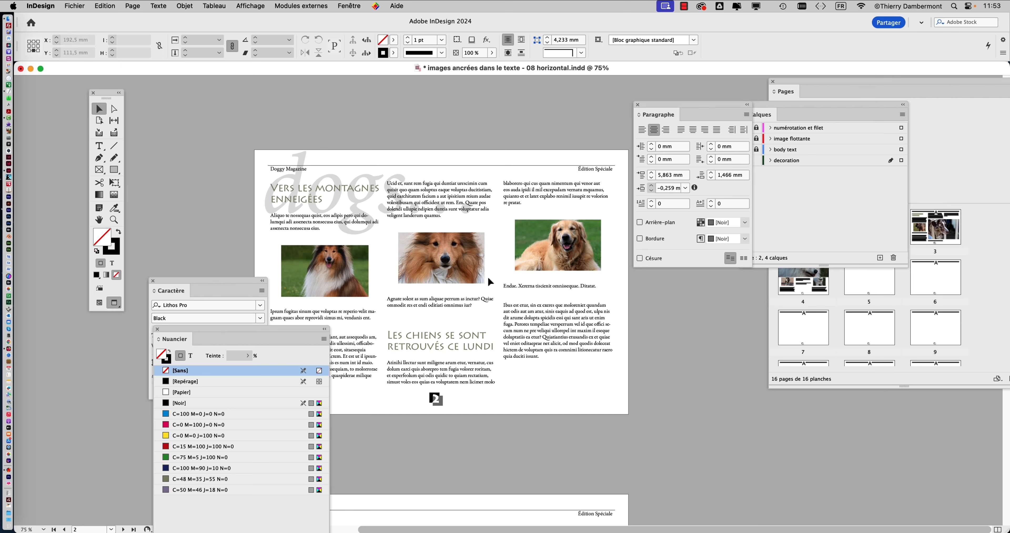
Step: Make the decoration layer active, move the layers list clear of the page thumbnails, and open the A-Gabarit parent page
scroll(460, 250, "down", 3)
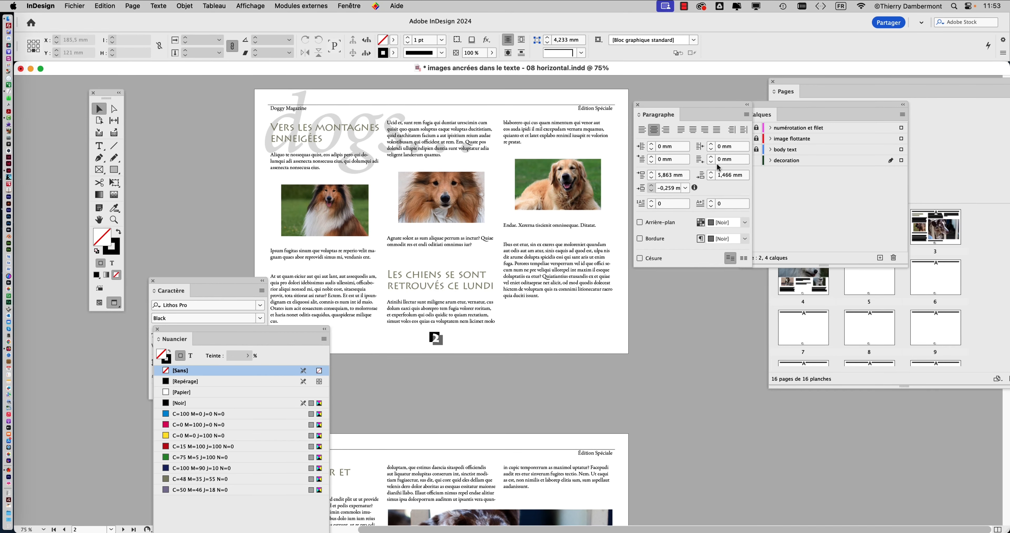
left_click(812, 164)
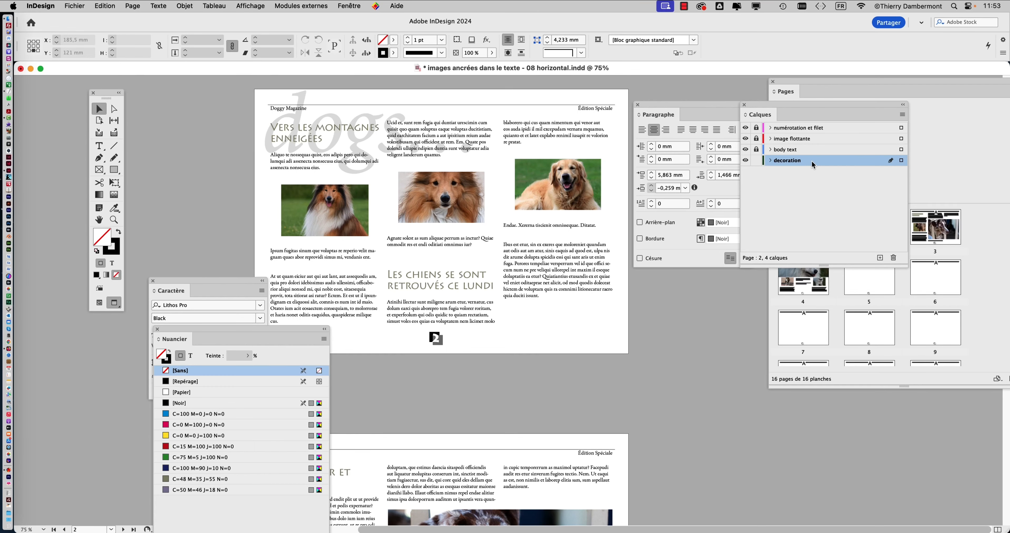
left_click_drag(826, 116, 726, 323)
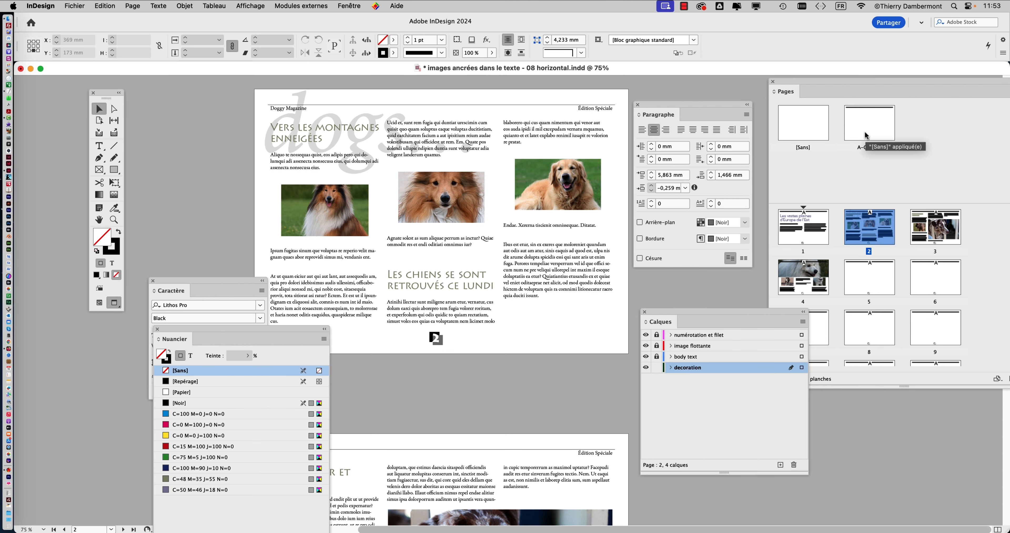
double_click(867, 135)
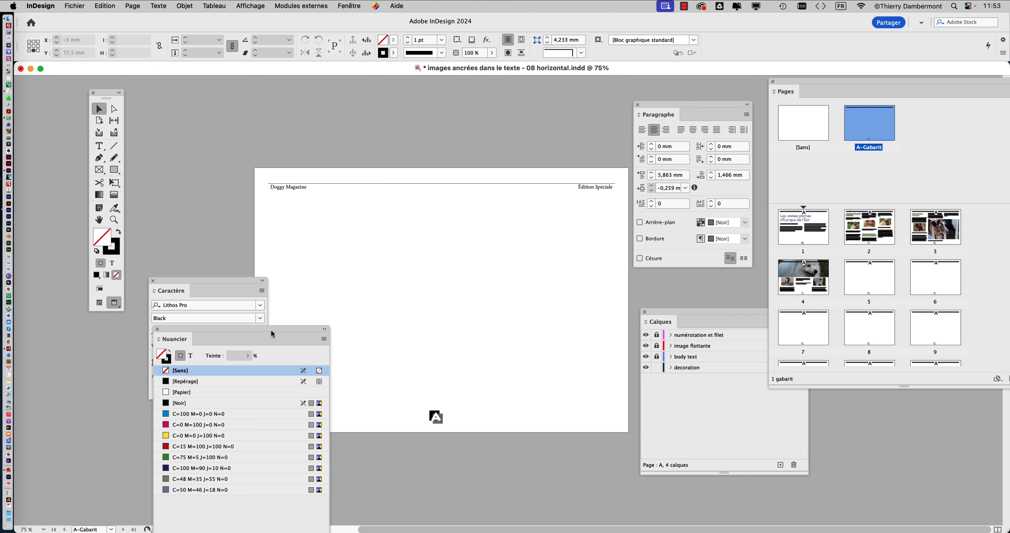
Step: Clear the view of the parent page by moving the layers and character settings aside and closing the swatches, with the decoration layer active
left_click_drag(272, 334, 127, 442)
left_click_drag(210, 286, 272, 452)
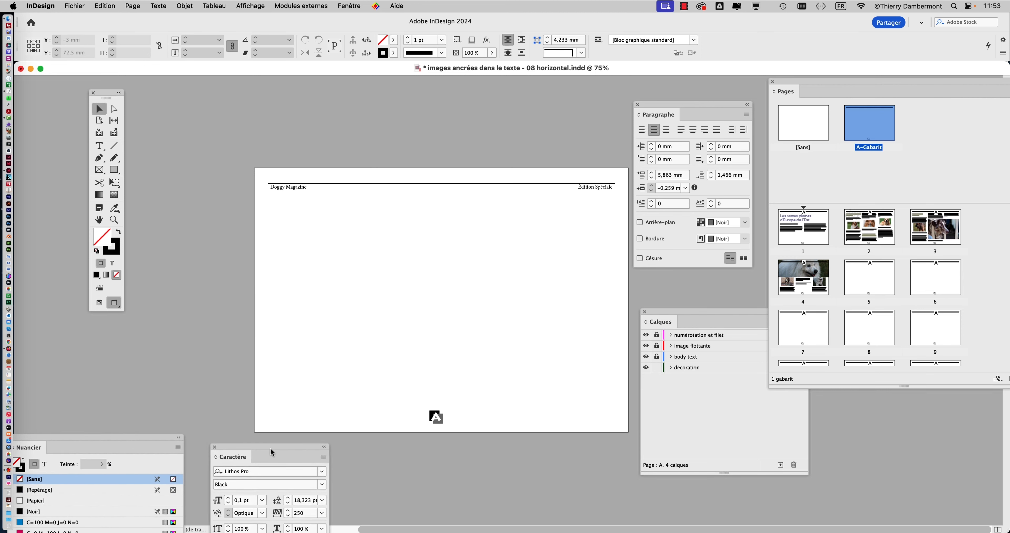
left_click_drag(700, 312, 586, 91)
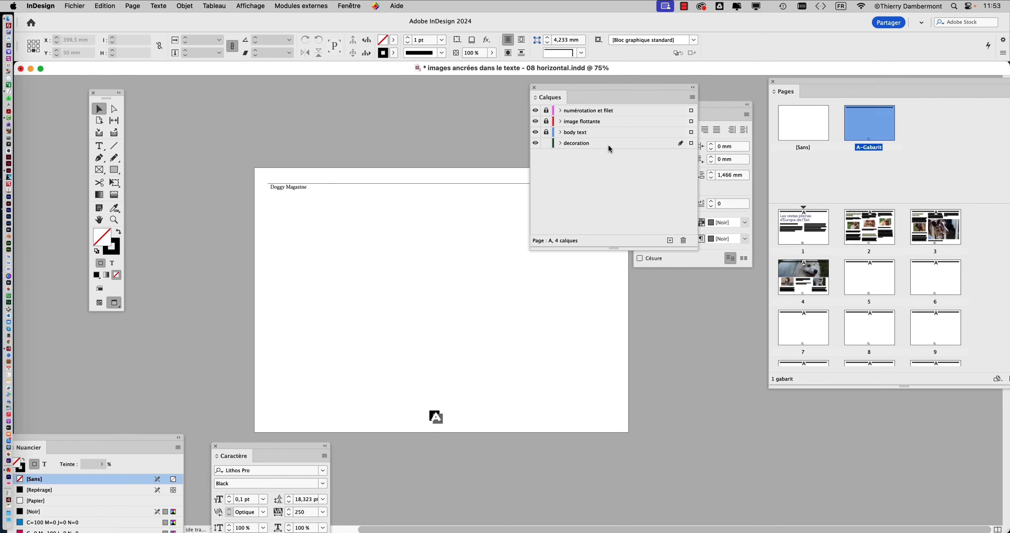
left_click(611, 147)
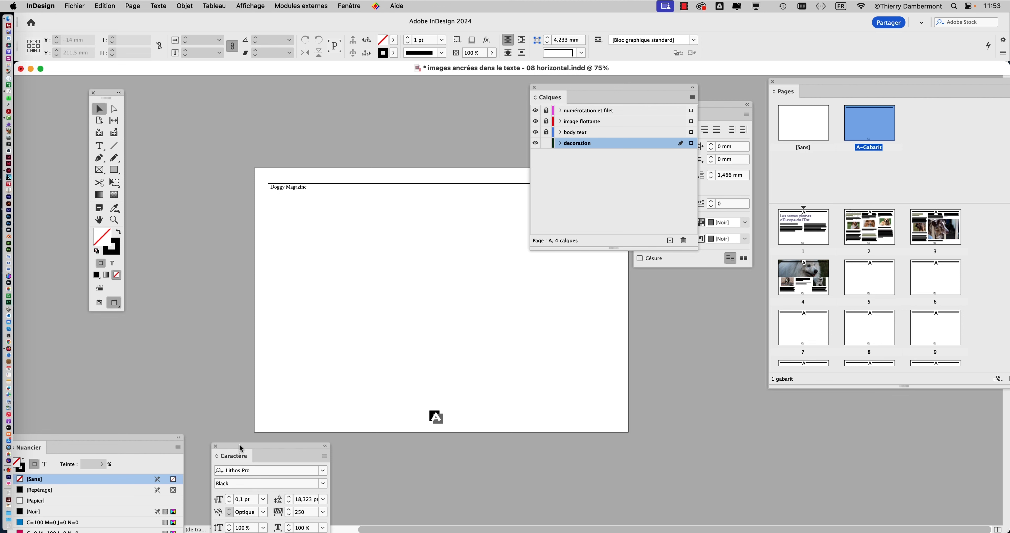
left_click_drag(241, 448, 776, 474)
left_click_drag(132, 441, 307, 141)
left_click(197, 136)
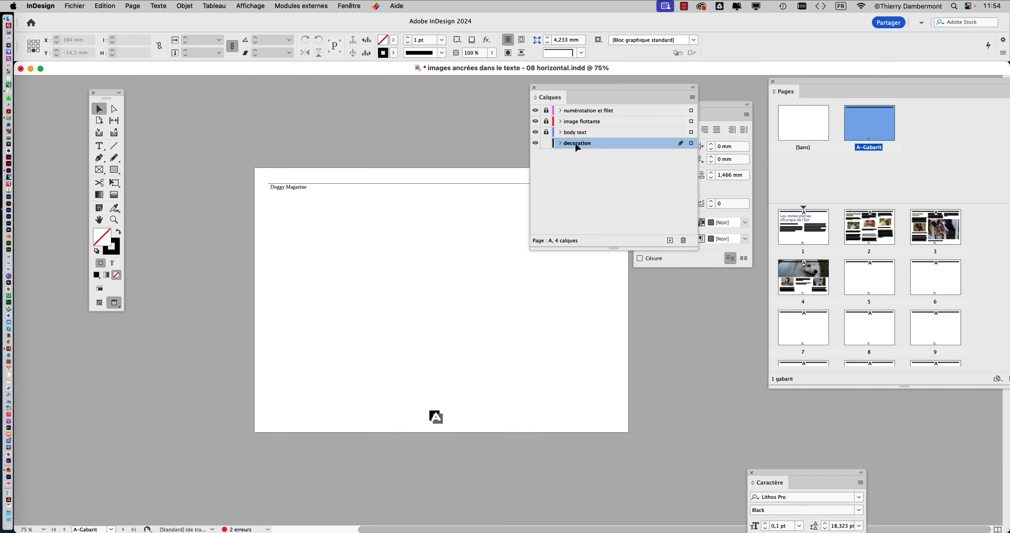
Step: Place celtic-40393_640.webp from Dossier images ancrées dans le texte on the A-Gabarit page's decoration layer, about 142 × 142 mm, right of centre
left_click(74, 6)
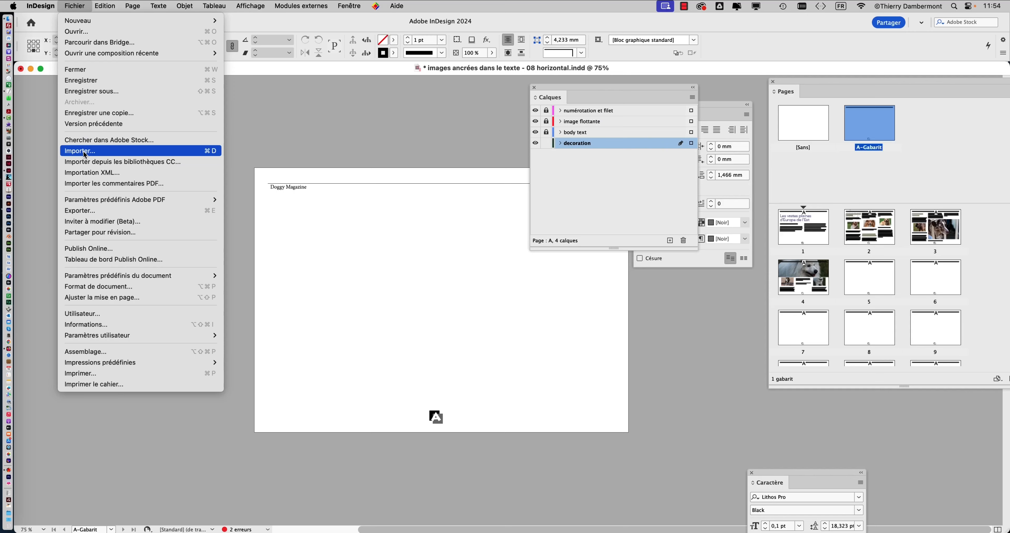
left_click(85, 154)
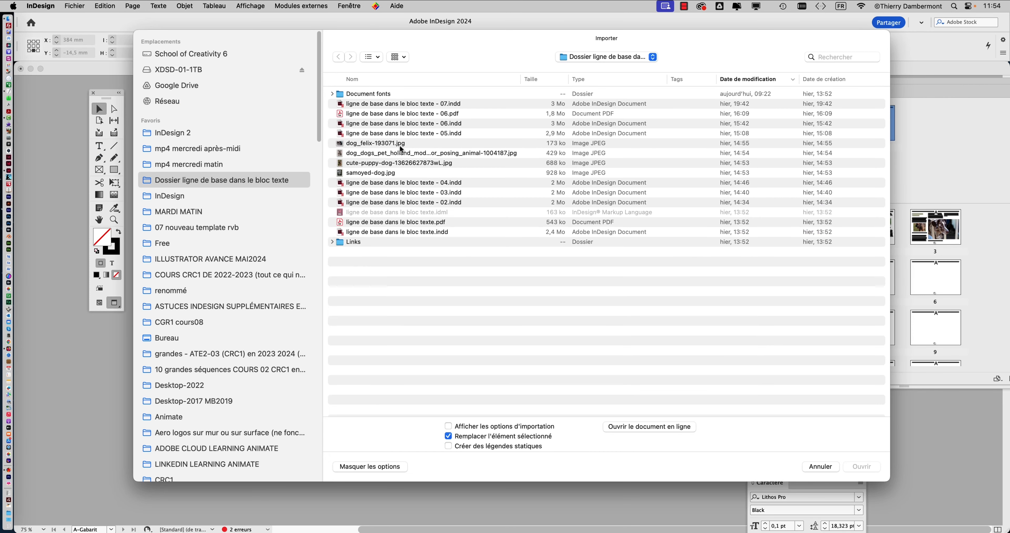
left_click(220, 133)
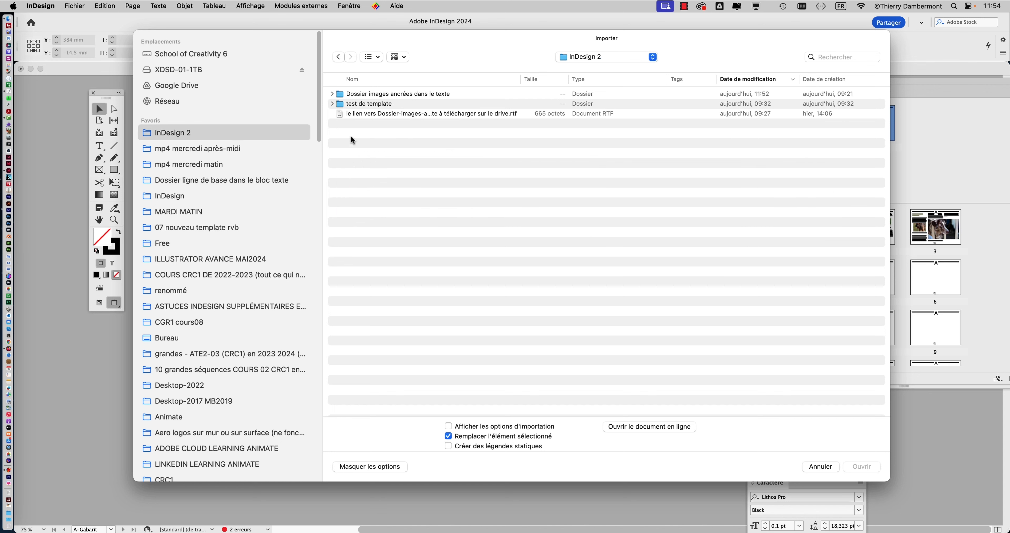
left_click(332, 94)
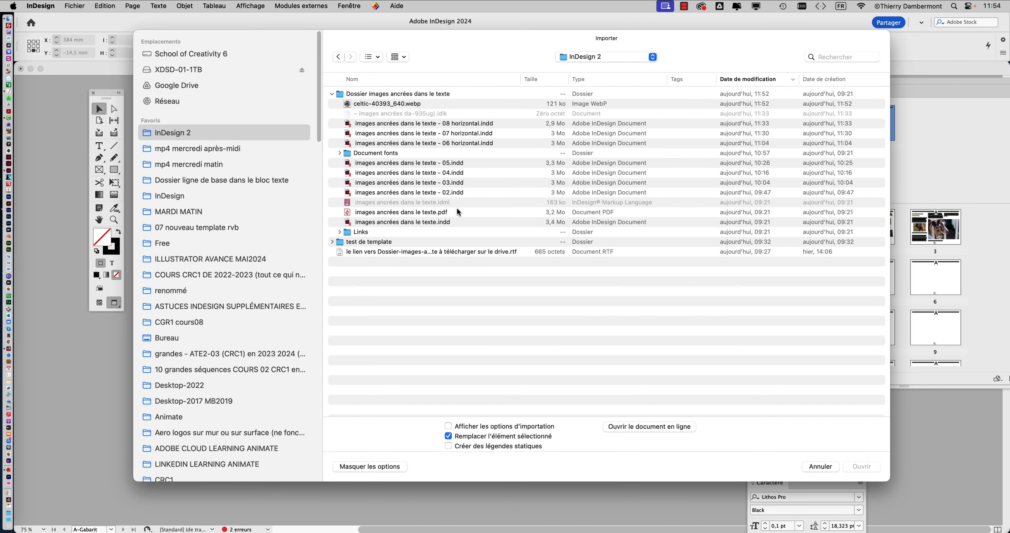
left_click(388, 104)
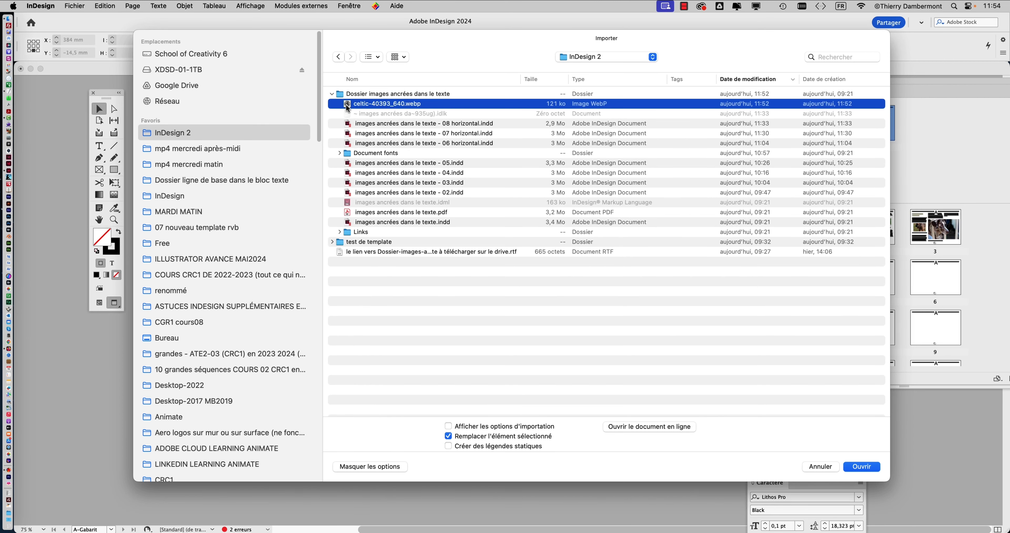
left_click(861, 467)
left_click_drag(391, 231, 570, 345)
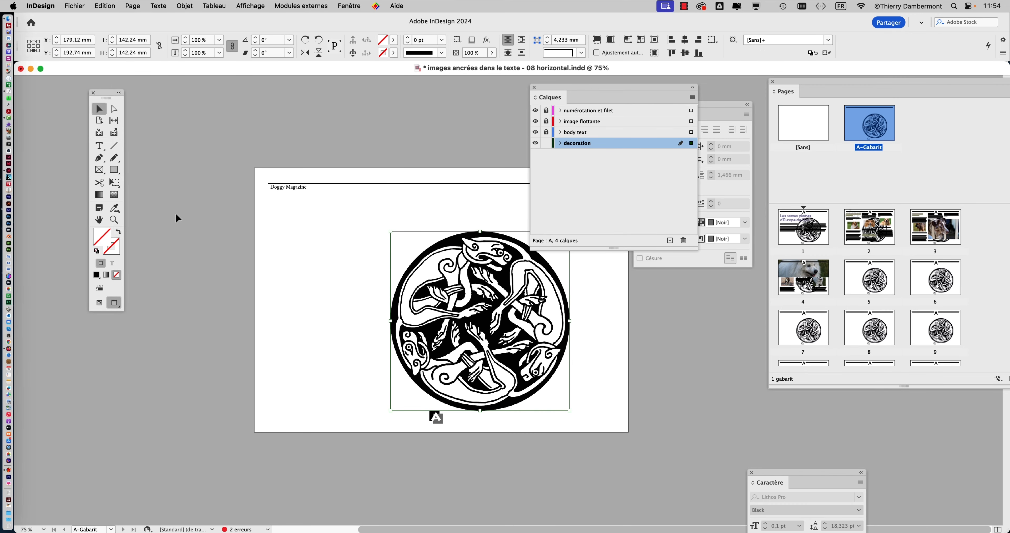
Step: Move the layers list clear of the parent page and shift the celtic image to about X 215 mm, Y 197 mm
left_click(99, 219)
left_click_drag(569, 89, 127, 355)
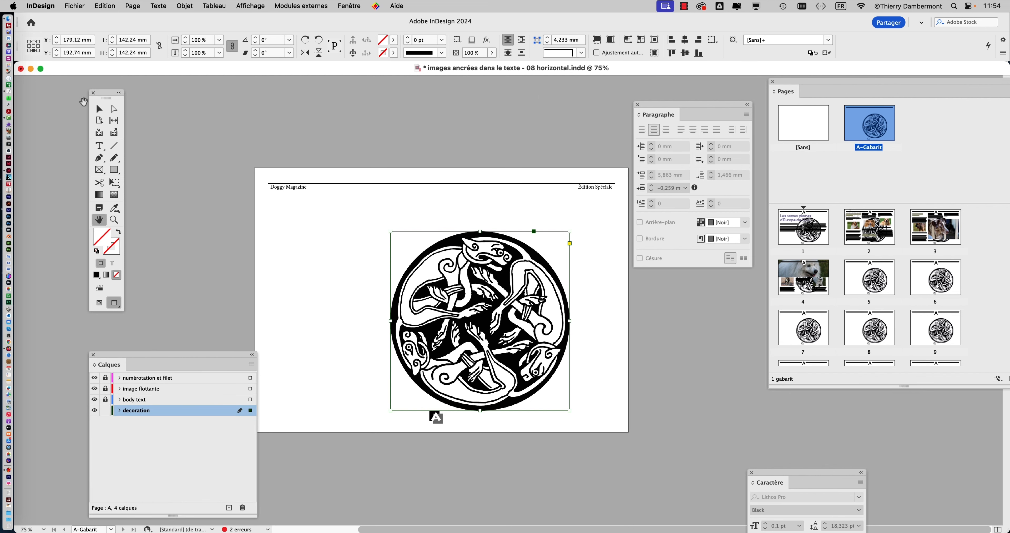
left_click(99, 109)
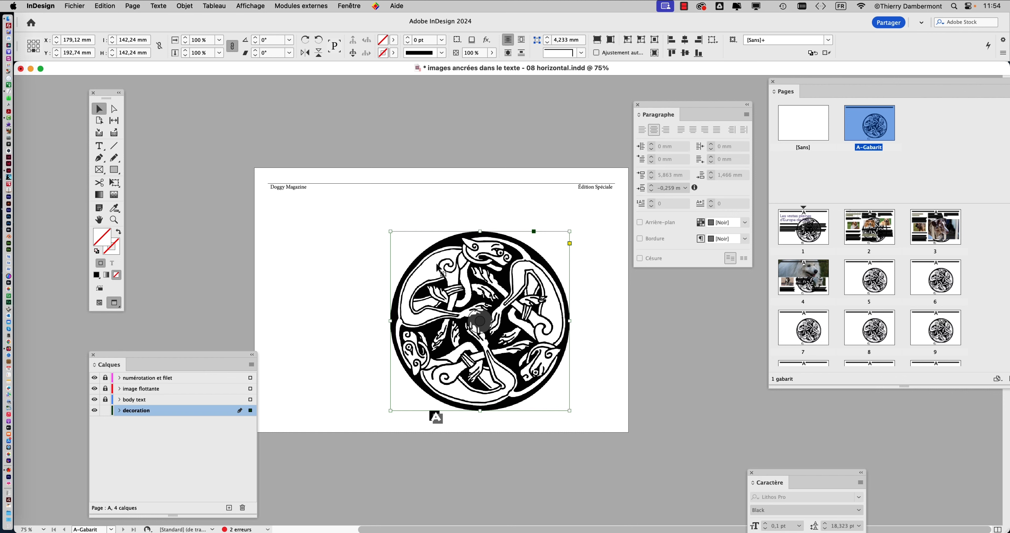
left_click_drag(438, 268, 488, 281)
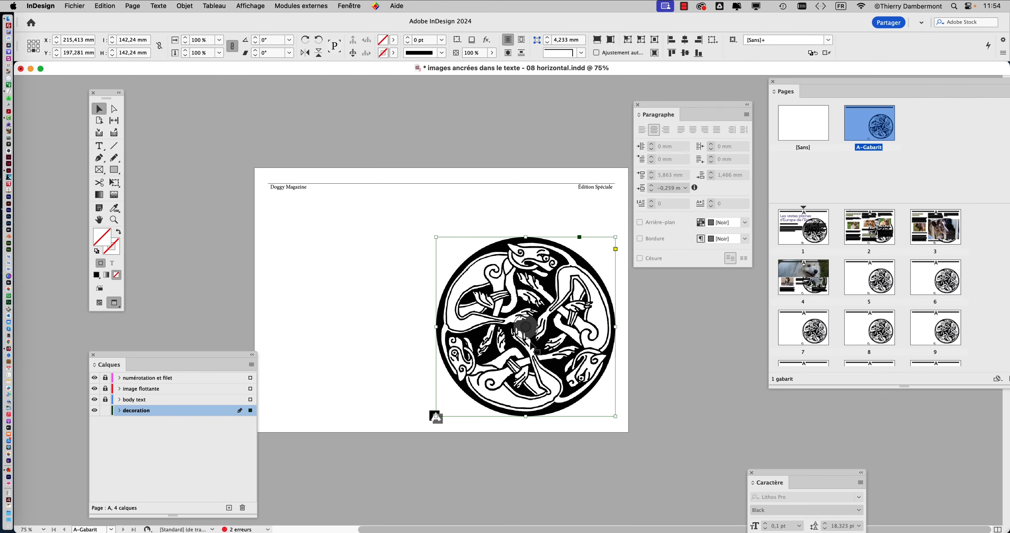
left_click(353, 6)
key("Escape")
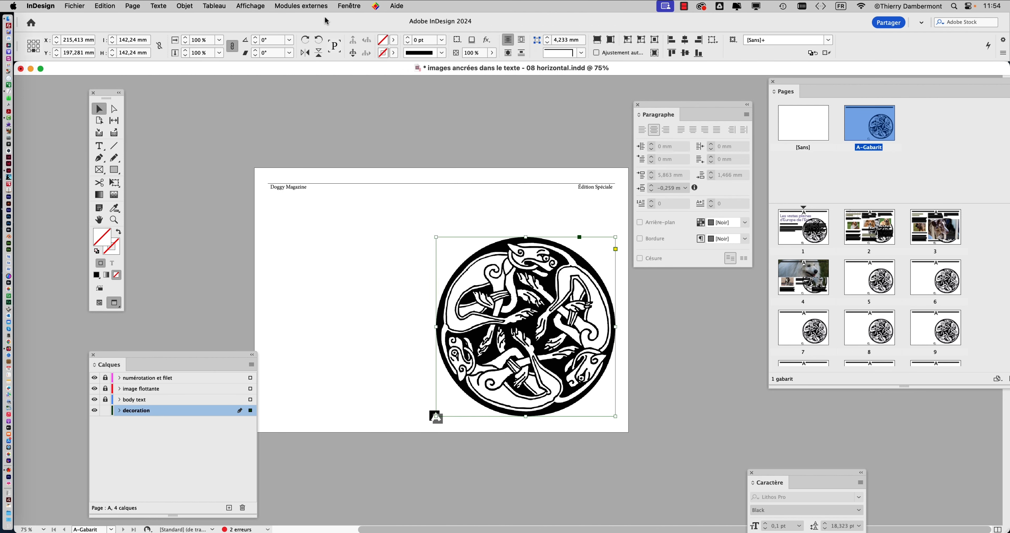
left_click(348, 5)
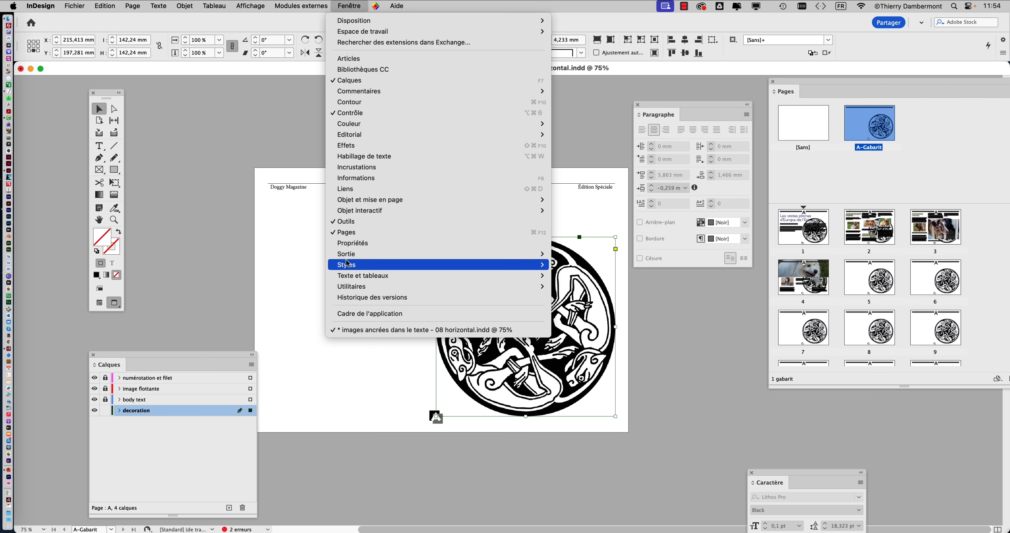
mouse_move(353, 265)
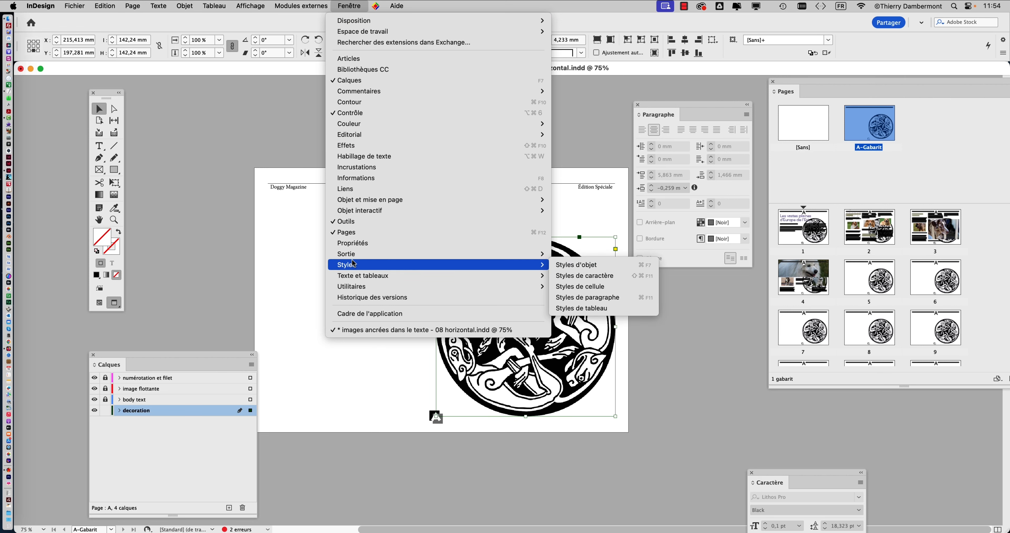
mouse_move(190, 5)
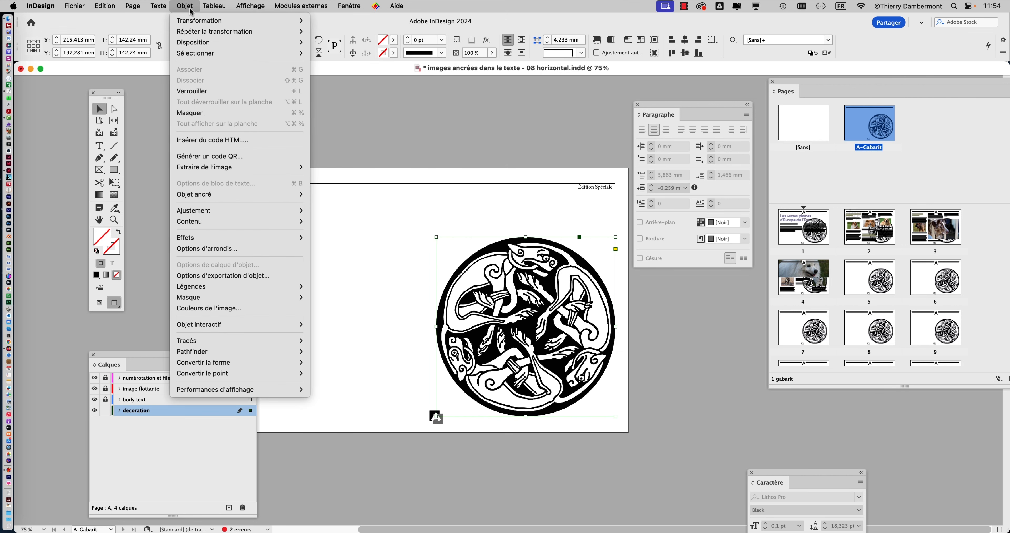
mouse_move(193, 238)
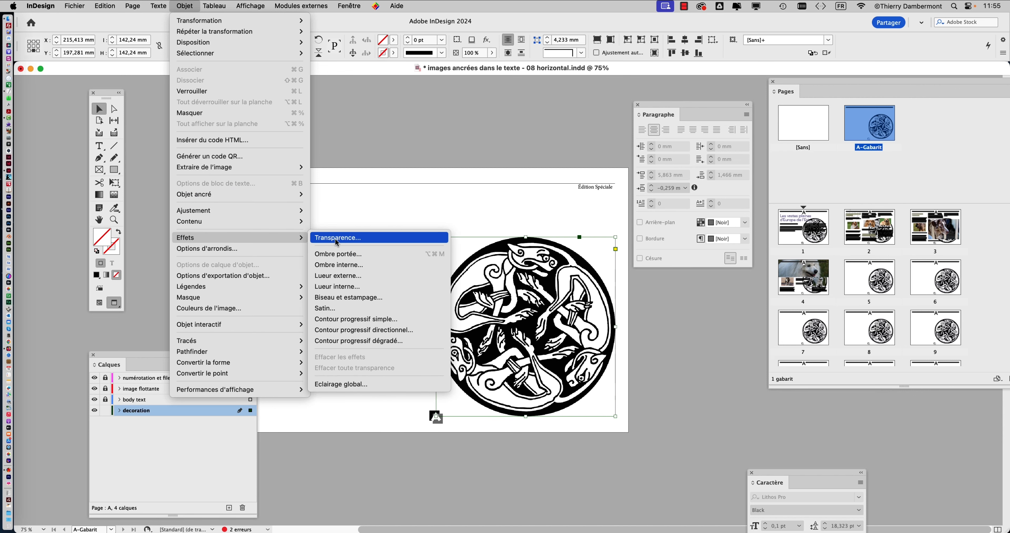
left_click(509, 7)
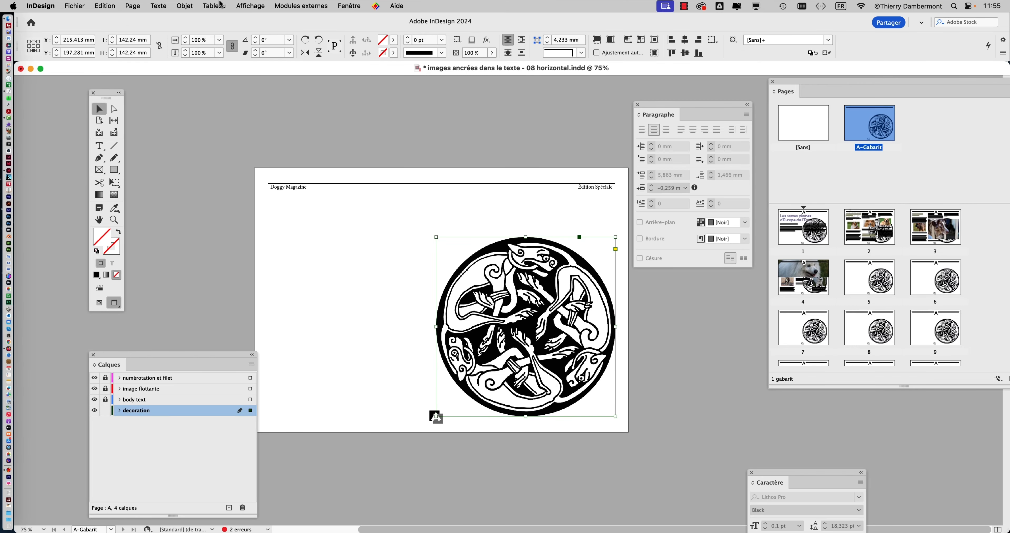
Step: Apply a transparency effect to the celtic image on the parent page, with its opacity set to 10 %
left_click(184, 5)
mouse_move(225, 241)
left_click(334, 237)
left_click(757, 134)
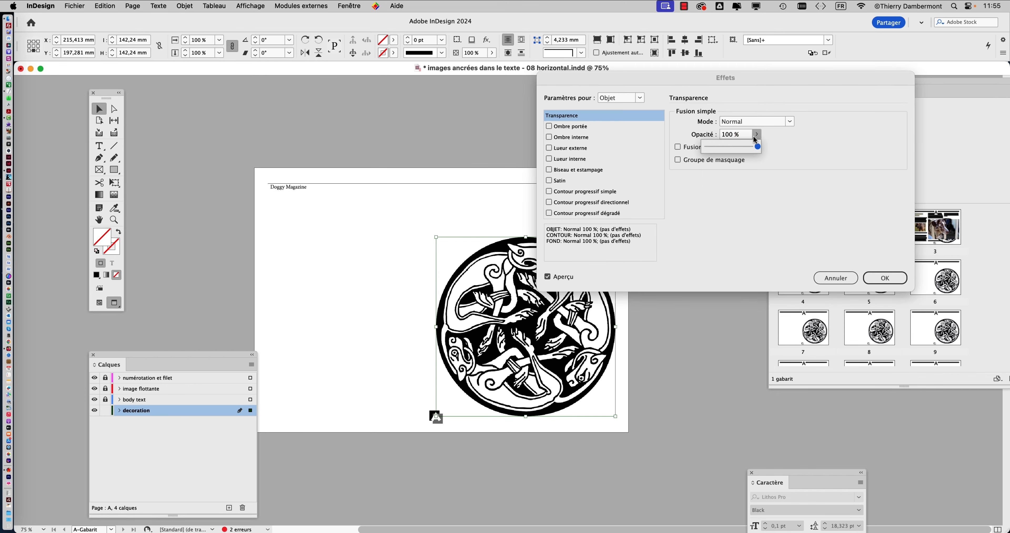
left_click(719, 147)
left_click_drag(648, 78, 747, 61)
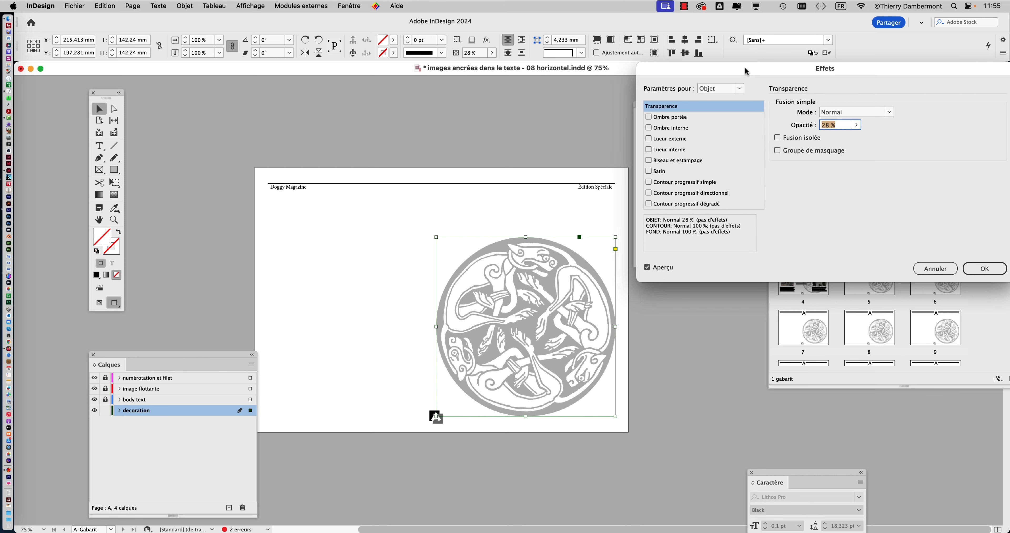
left_click_drag(747, 65, 716, 65)
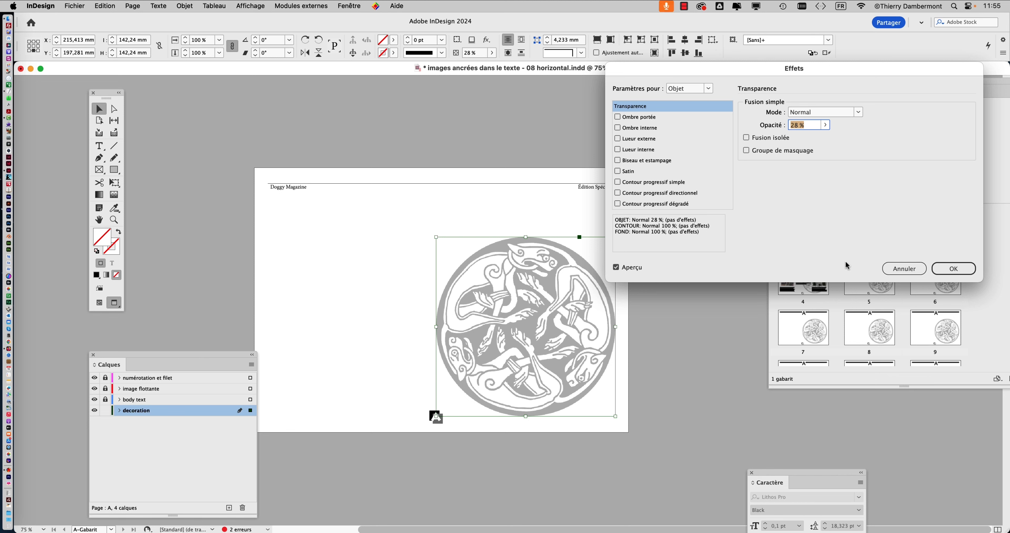
left_click(826, 124)
left_click_drag(788, 138, 778, 138)
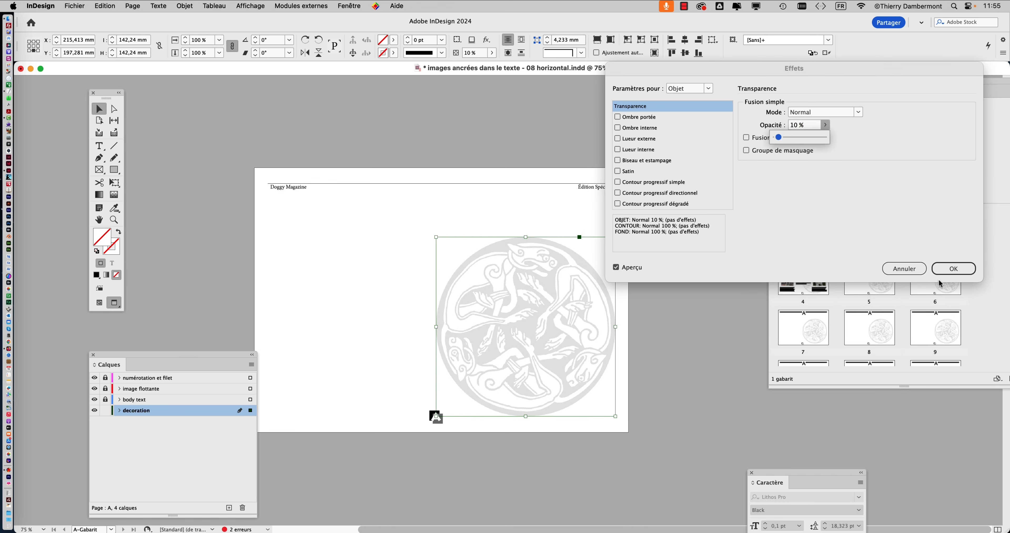
left_click(951, 270)
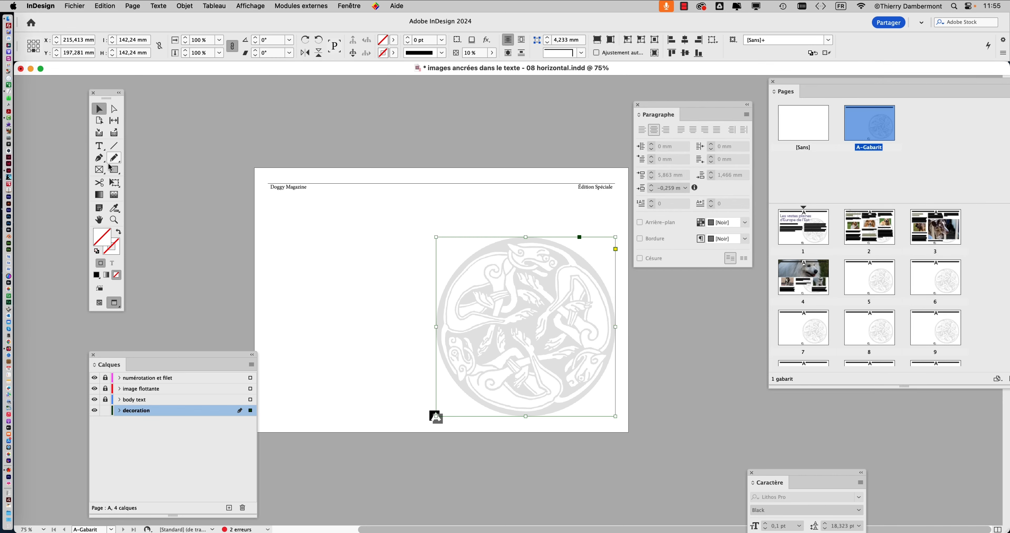
Step: With Free Transform, rotate the celtic image 21.75°, enlarge it to about 166 mm and let it run off the page's lower-right corner
left_click(112, 186)
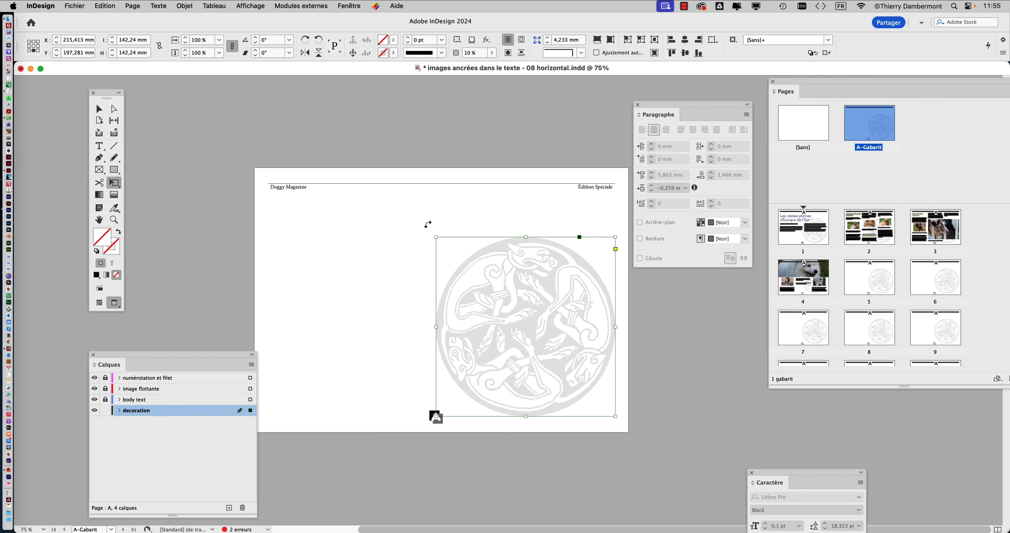
left_click_drag(427, 225, 506, 353)
left_click_drag(642, 377, 738, 425)
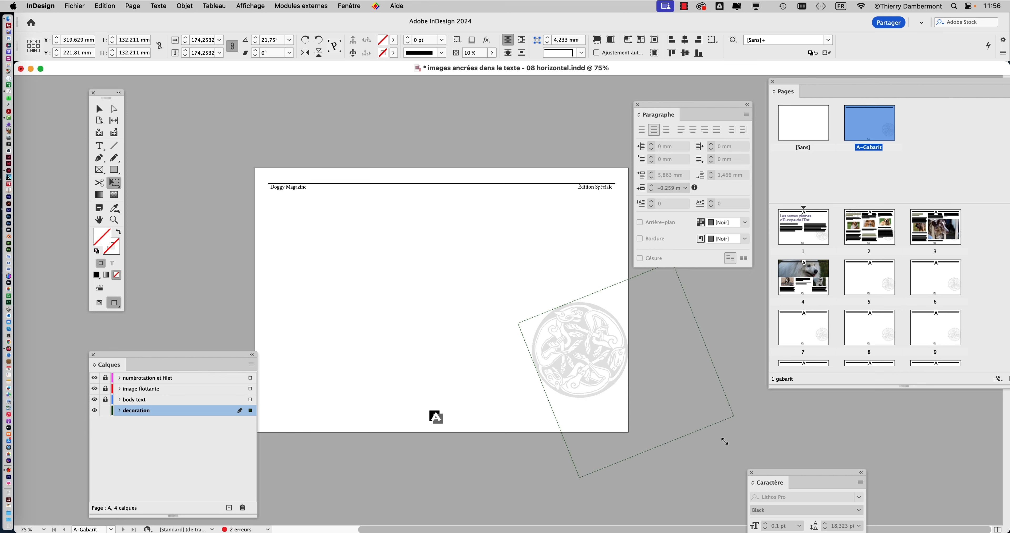
left_click_drag(519, 328, 463, 297)
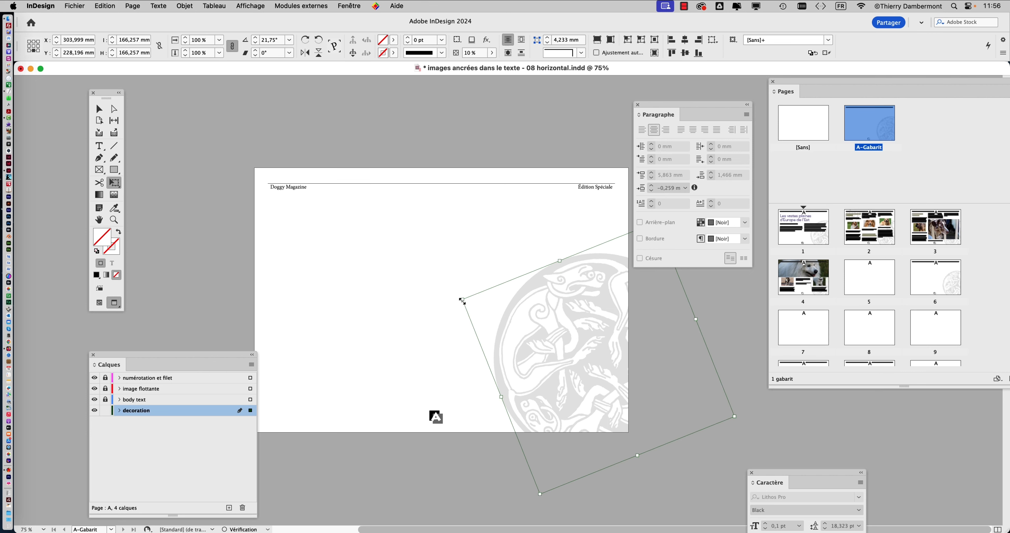
left_click_drag(592, 355, 593, 405)
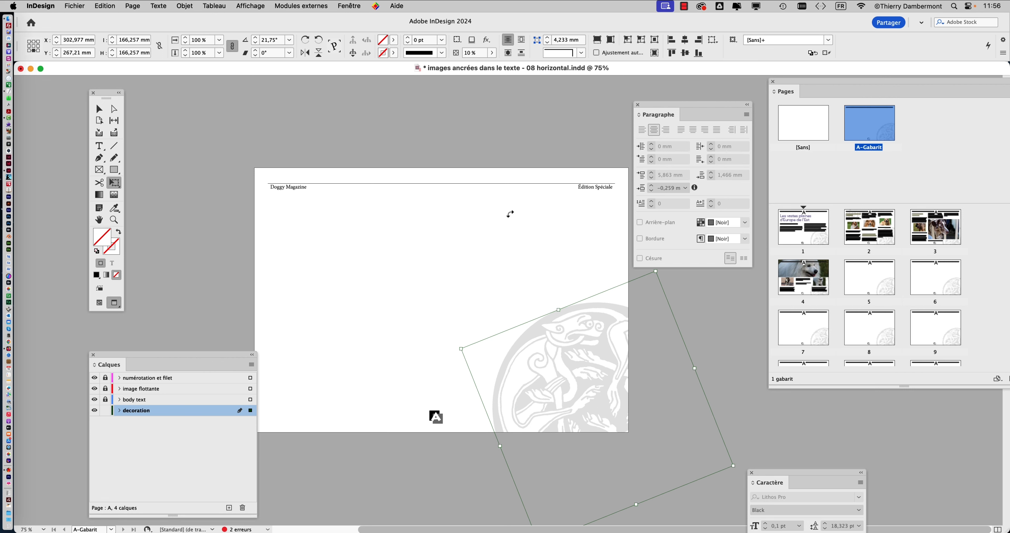
Step: Open page 2 at 100 % to examine the celtic image behind the text, moving the paragraph settings and layers list aside
double_click(869, 237)
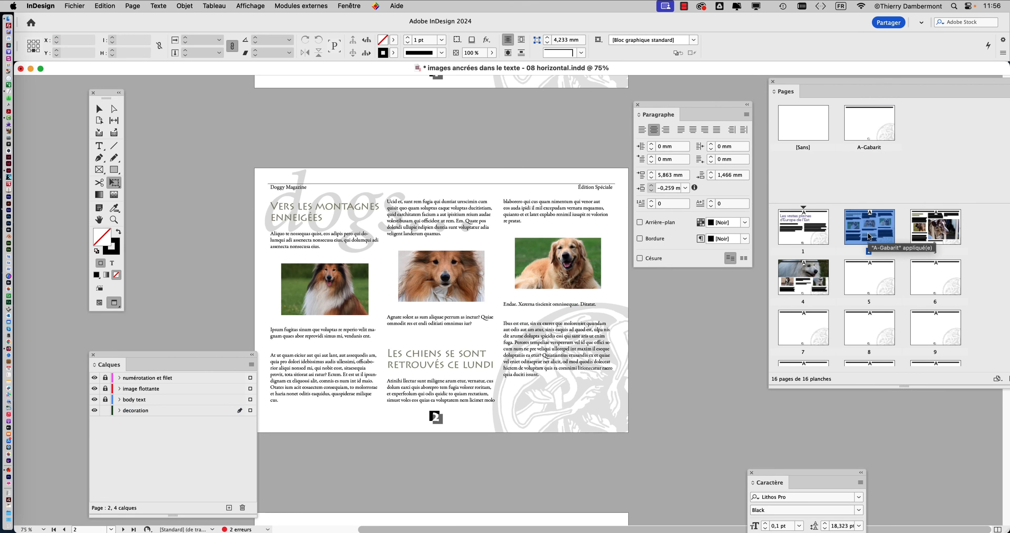
left_click_drag(653, 105, 701, 105)
key("super+equal")
scroll(425, 313, "down", 3)
left_click_drag(172, 355, 127, 423)
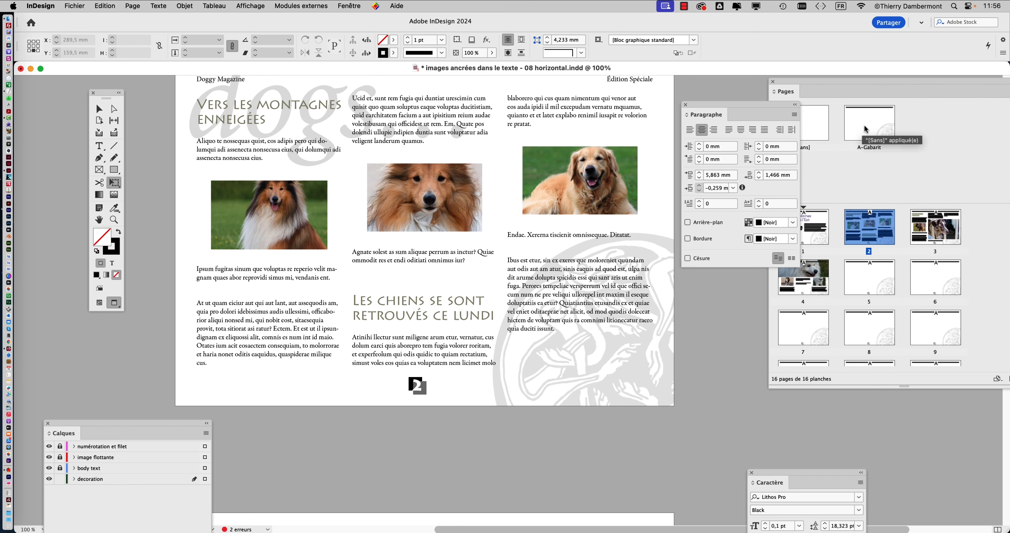
Step: Raise the celtic image on the A-Gabarit parent page to about Y 258 mm and check it behind the text of page 2
double_click(862, 128)
left_click(645, 339)
left_click_drag(645, 339, 645, 326)
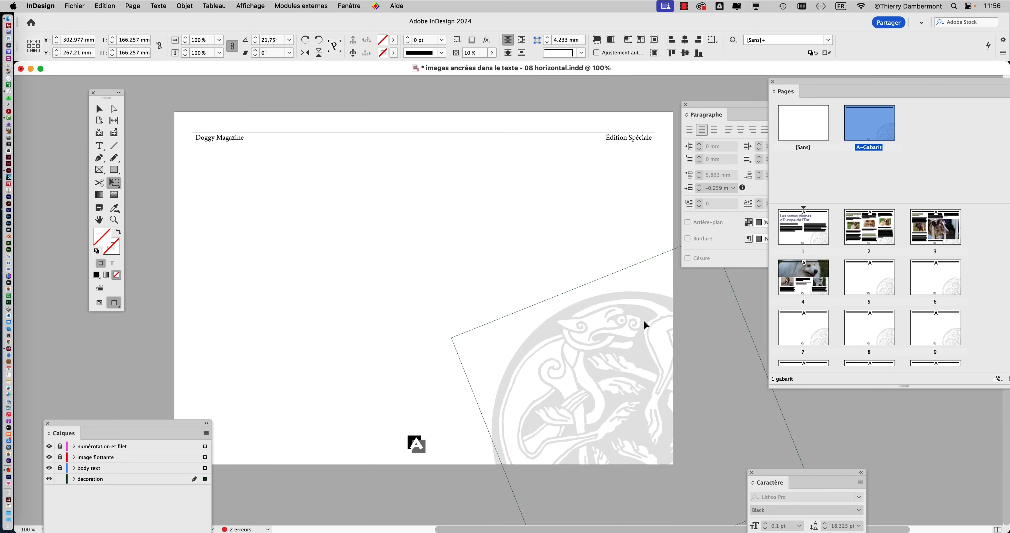
double_click(859, 233)
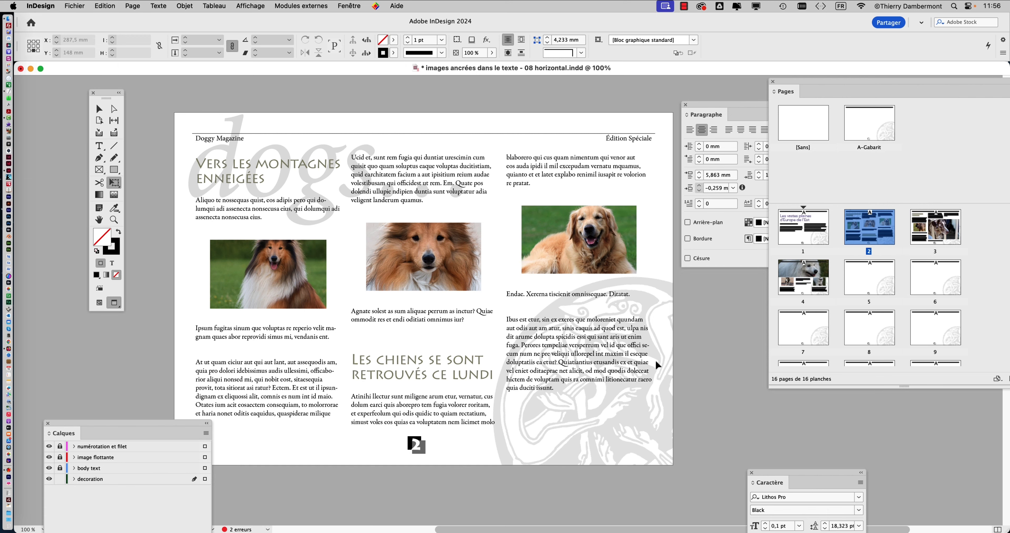
scroll(601, 345, "up", 1)
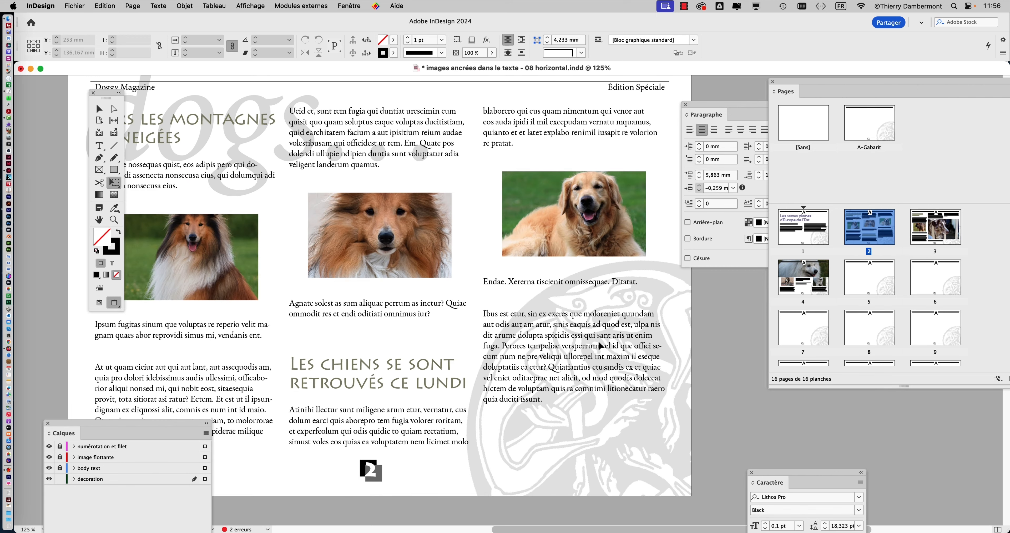
scroll(601, 346, "down", 2)
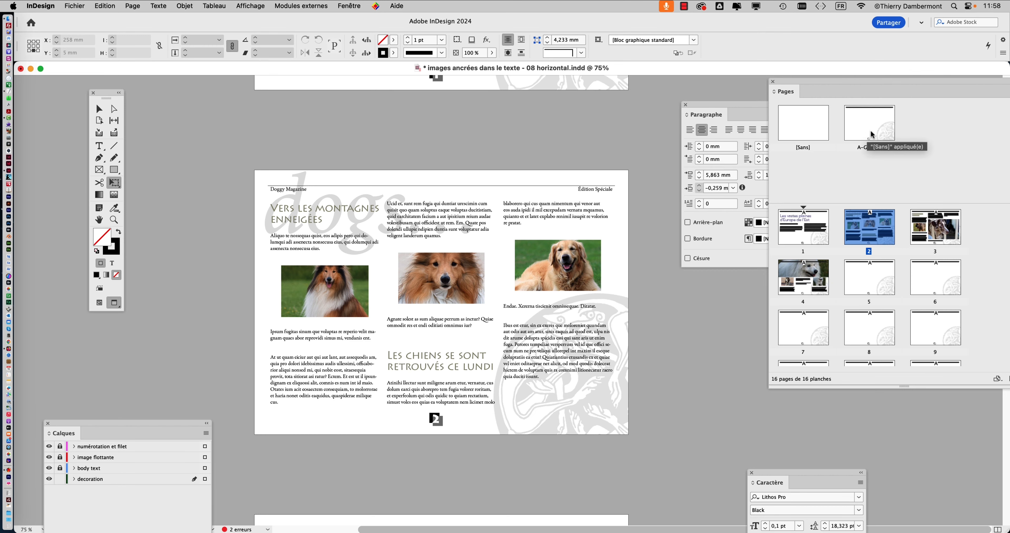
Step: Return to the A-Gabarit parent page and cut the celtic image from it
left_click(871, 136)
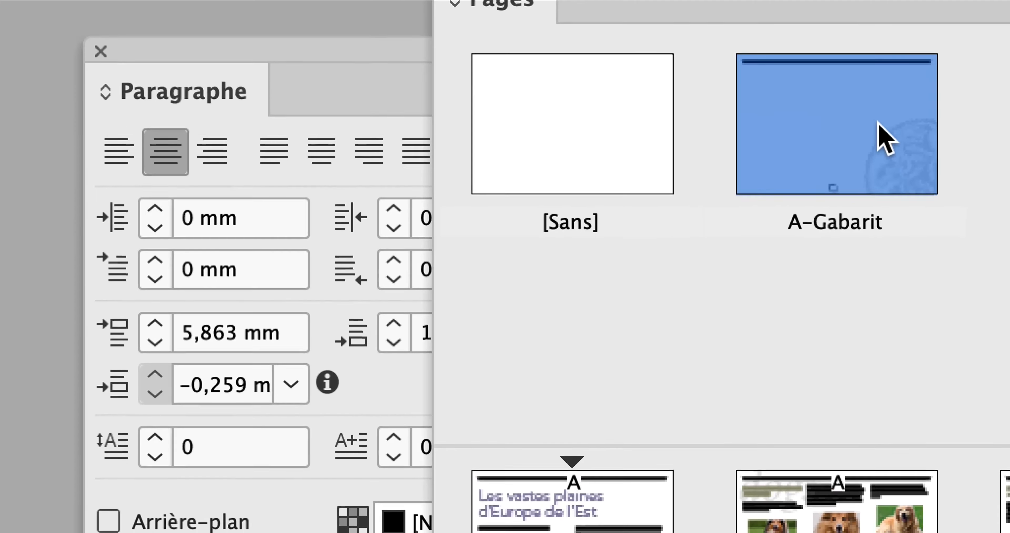
double_click(877, 123)
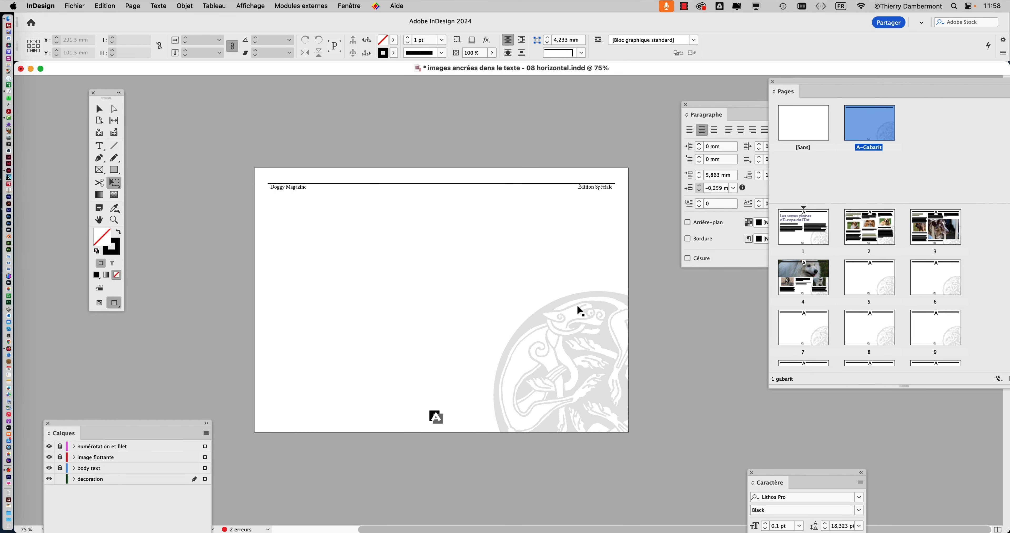
left_click(553, 313)
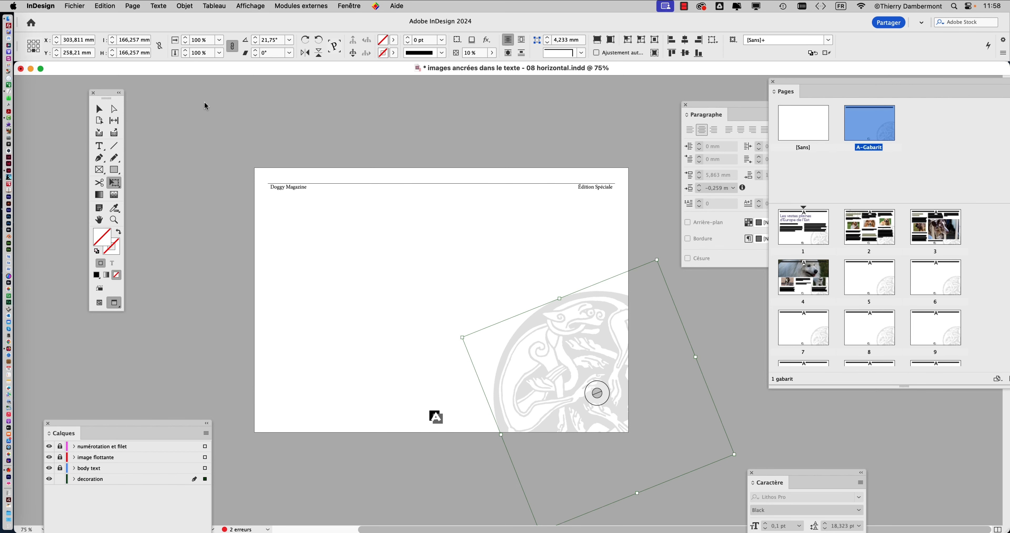
left_click(103, 6)
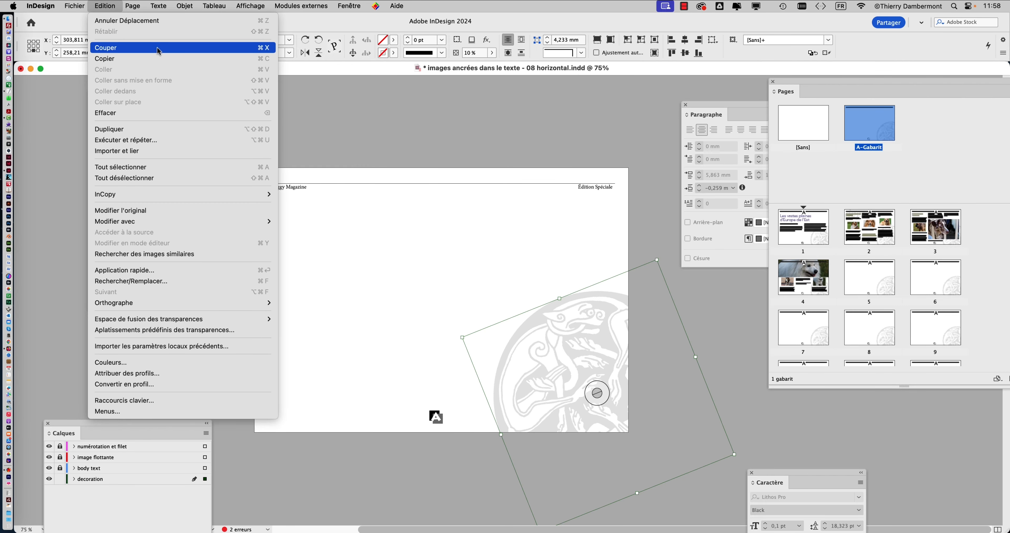
left_click(418, 116)
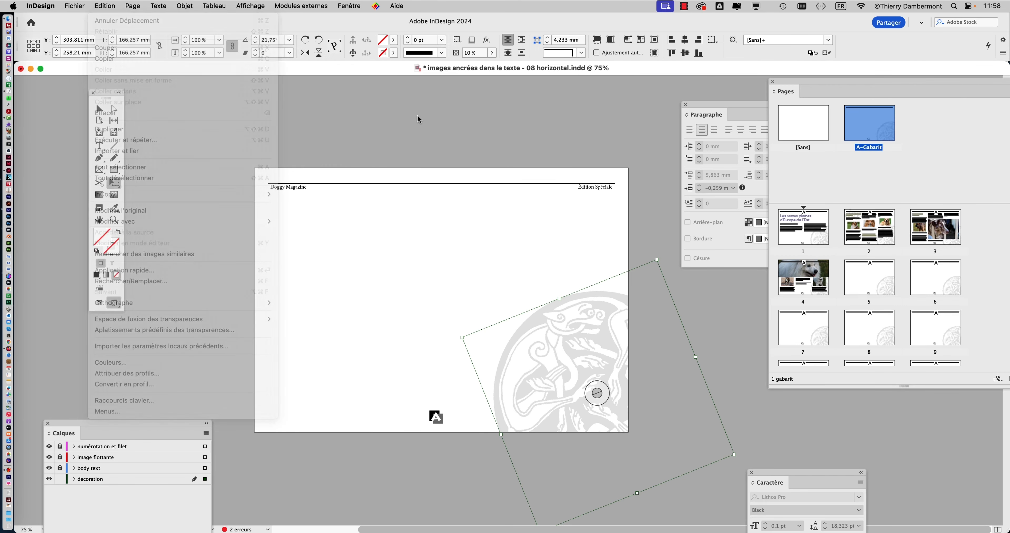
key("super+x")
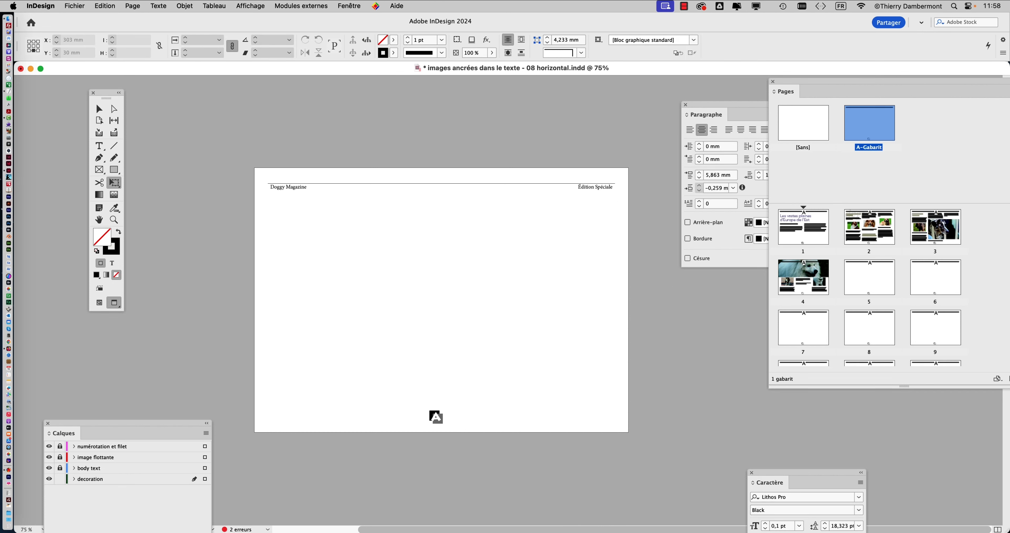
Step: Paste the cut celtic image onto page 1 on the decoration layer, and delete that pasted copy
double_click(799, 231)
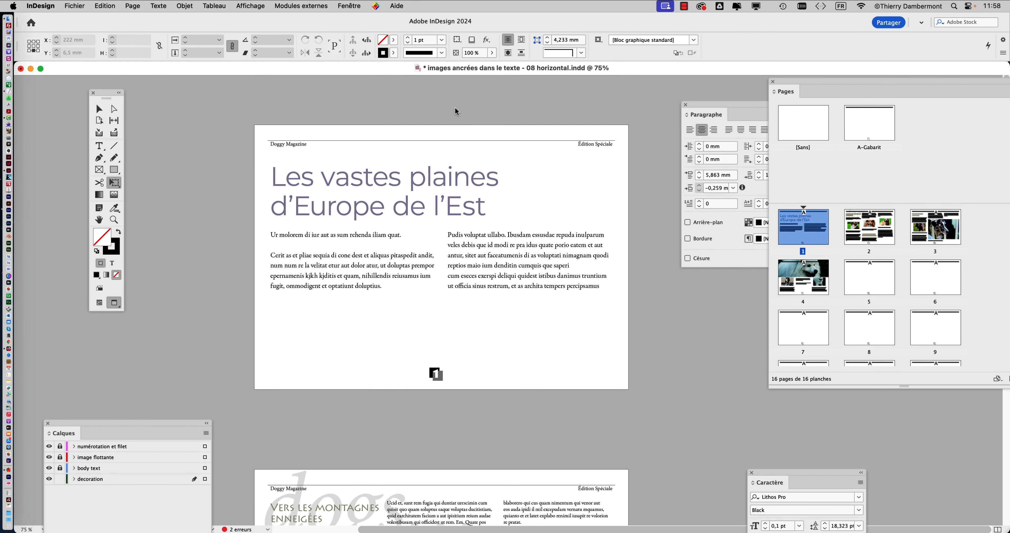
left_click(107, 5)
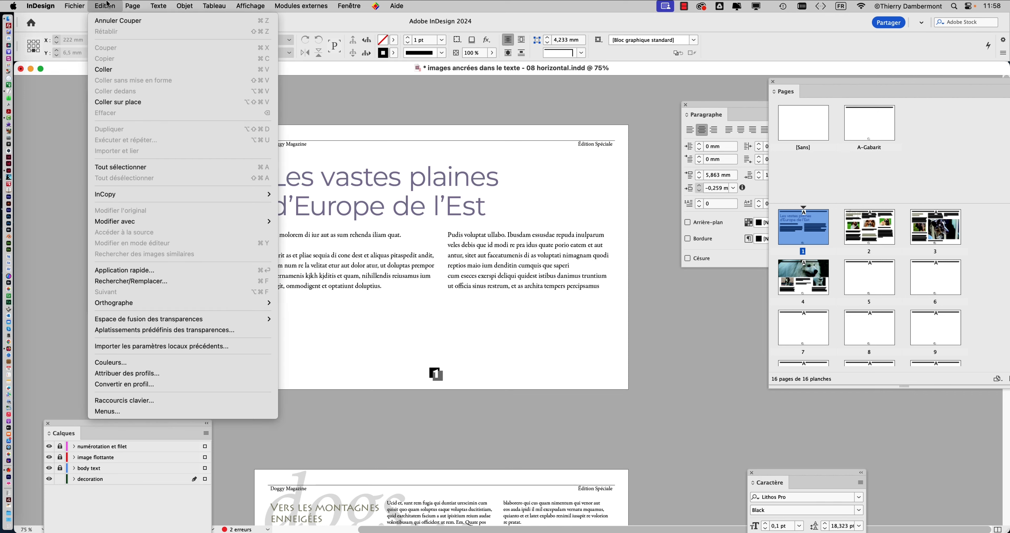
left_click(109, 74)
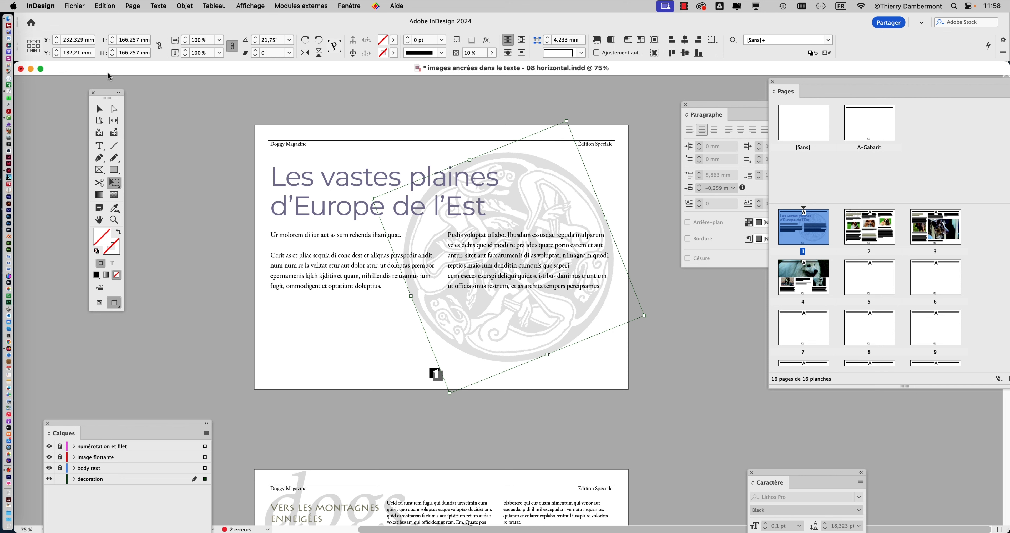
key("Delete")
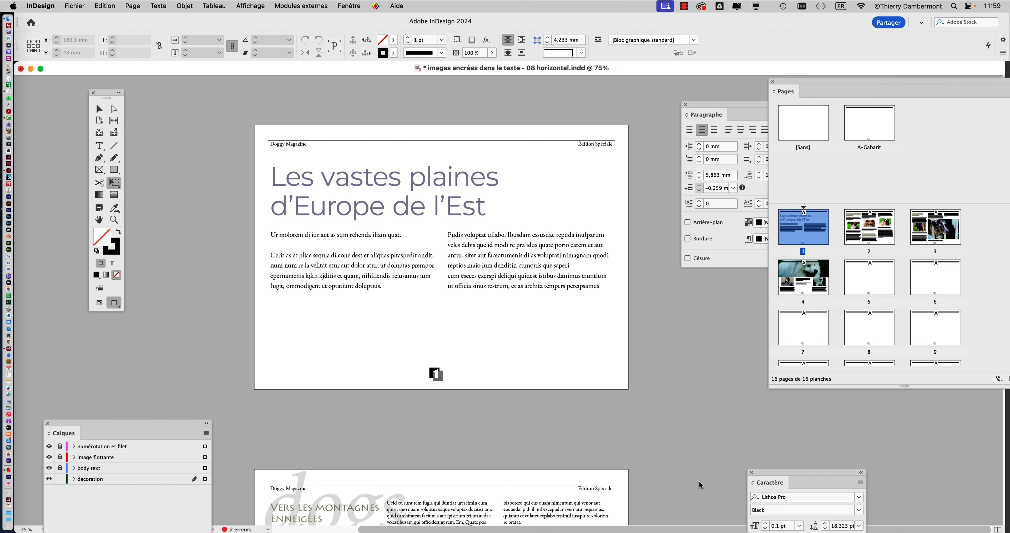
Step: Try an ordinary paste of the celtic image in a shrunken document window beside page 1, undo it and restore the window size
left_click_drag(1004, 530, 518, 464)
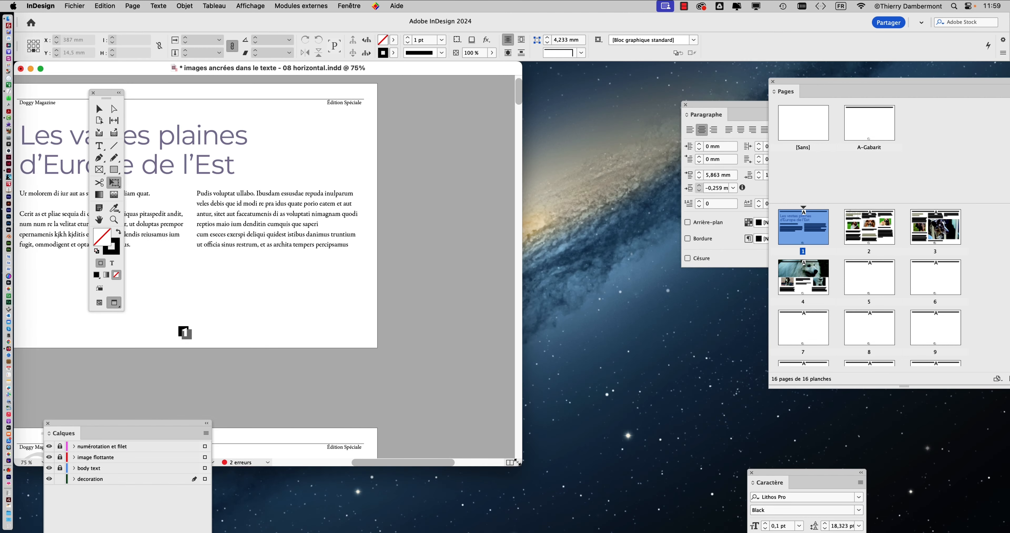
left_click_drag(384, 467, 418, 467)
key("super+a")
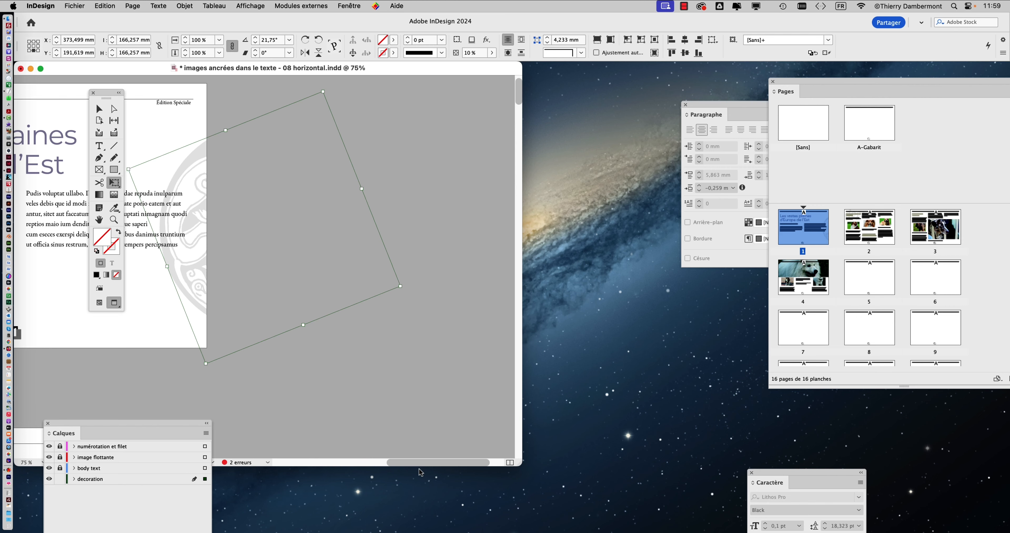
key("shift+super+a")
double_click(519, 466)
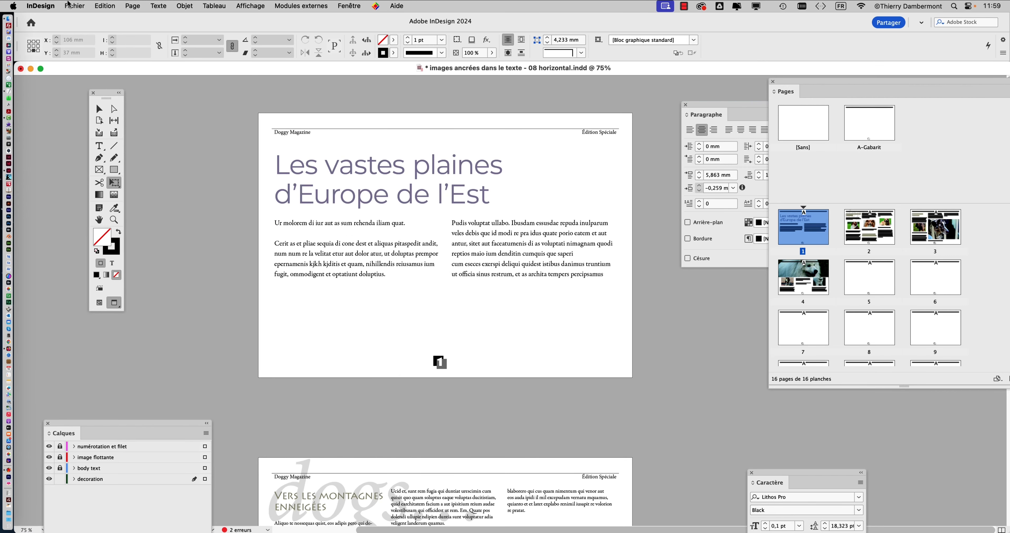
Step: Paste the cut celtic image in place on page 1's decoration layer and check page 2
left_click(104, 5)
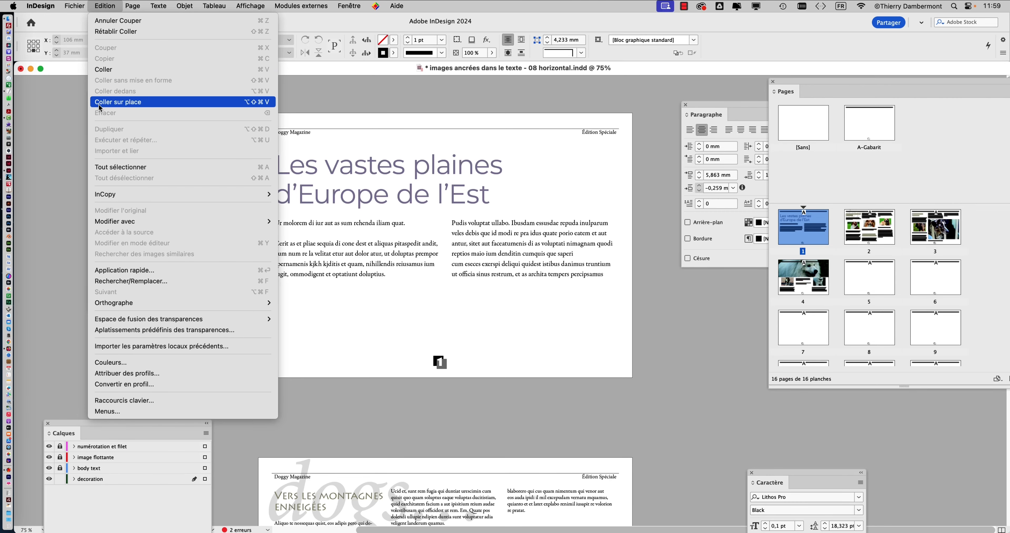
left_click(100, 103)
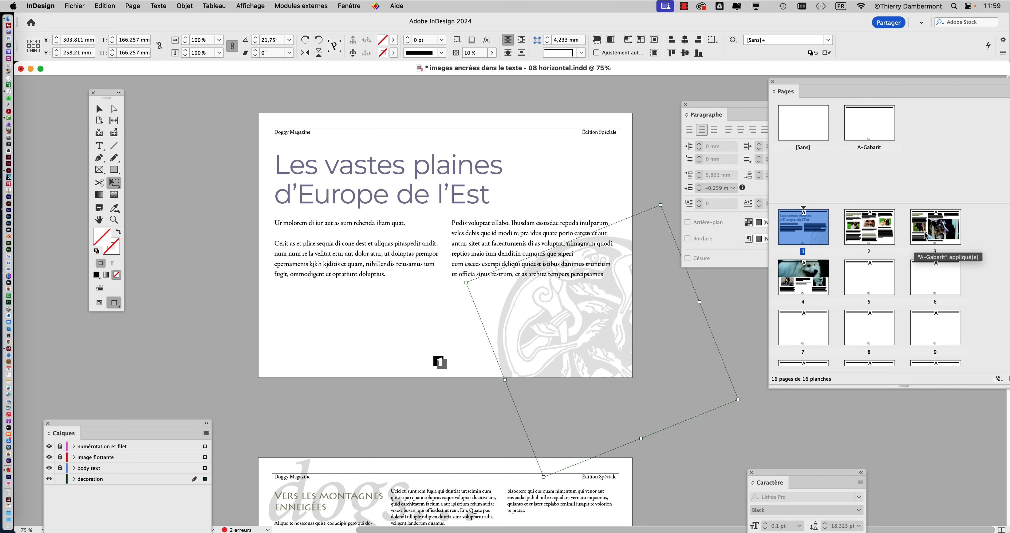
left_click(882, 231)
double_click(880, 234)
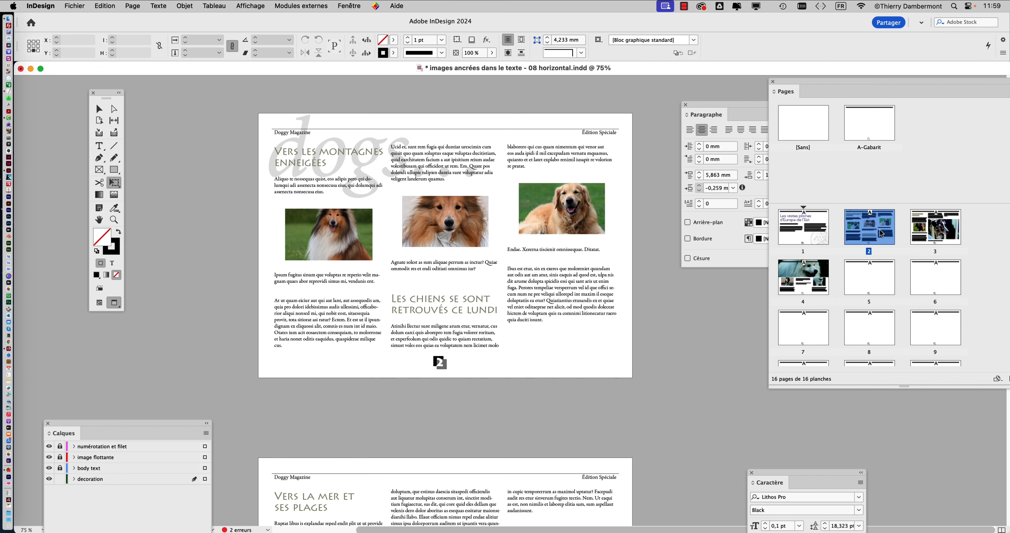
Step: Try pasting the celtic image in place on page 3, look at it deselected behind the photo, and undo the paste
double_click(943, 231)
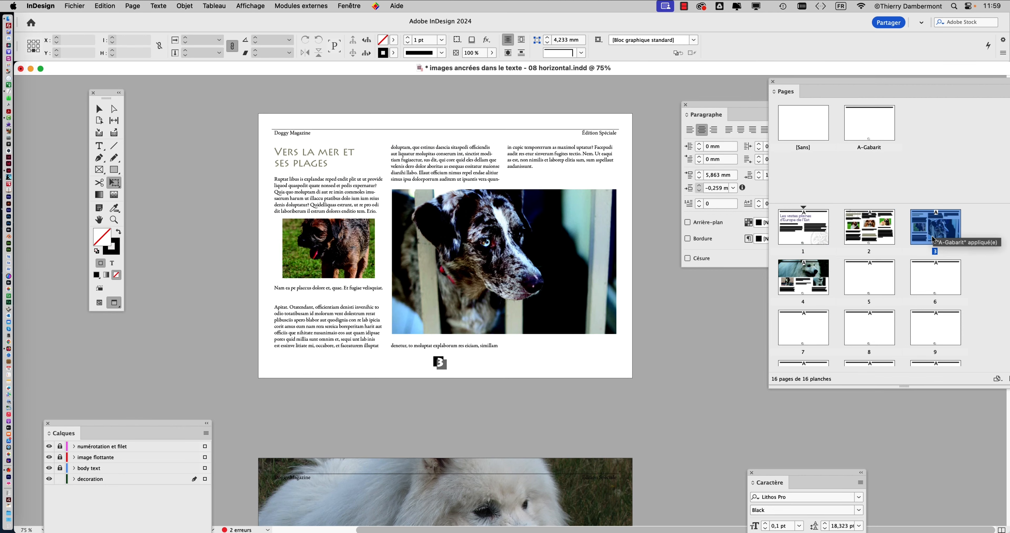
left_click(109, 6)
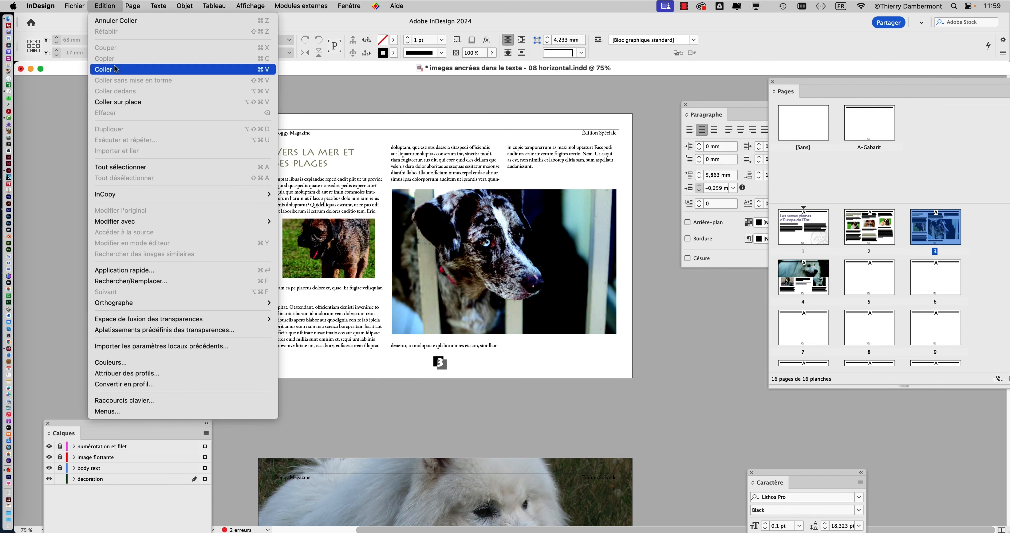
left_click(117, 102)
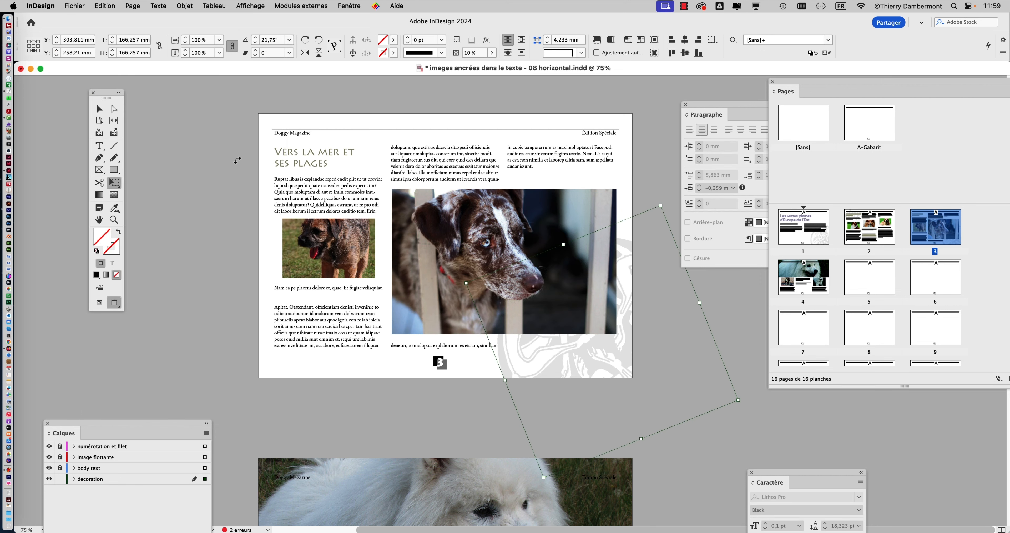
left_click(98, 108)
left_click(172, 137)
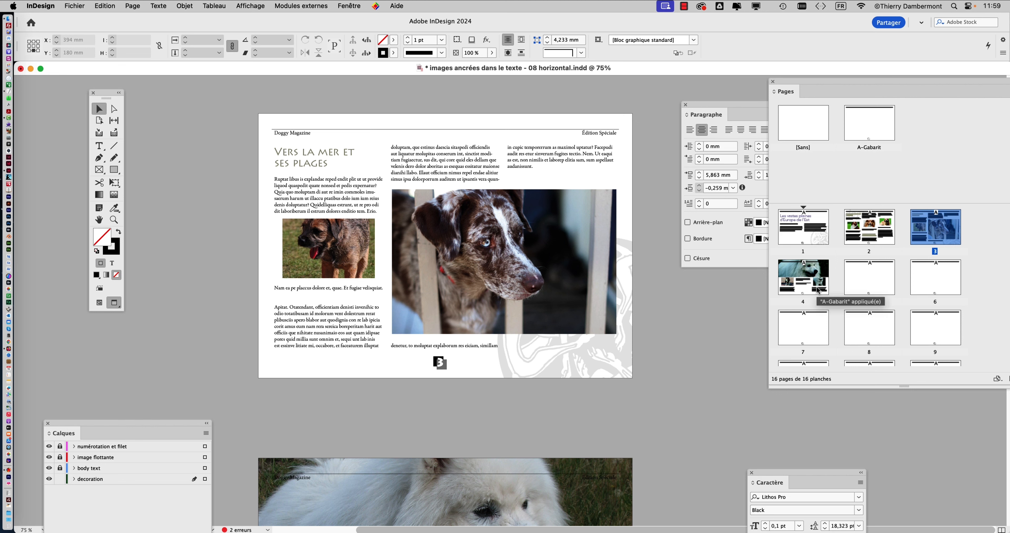
key("super+z")
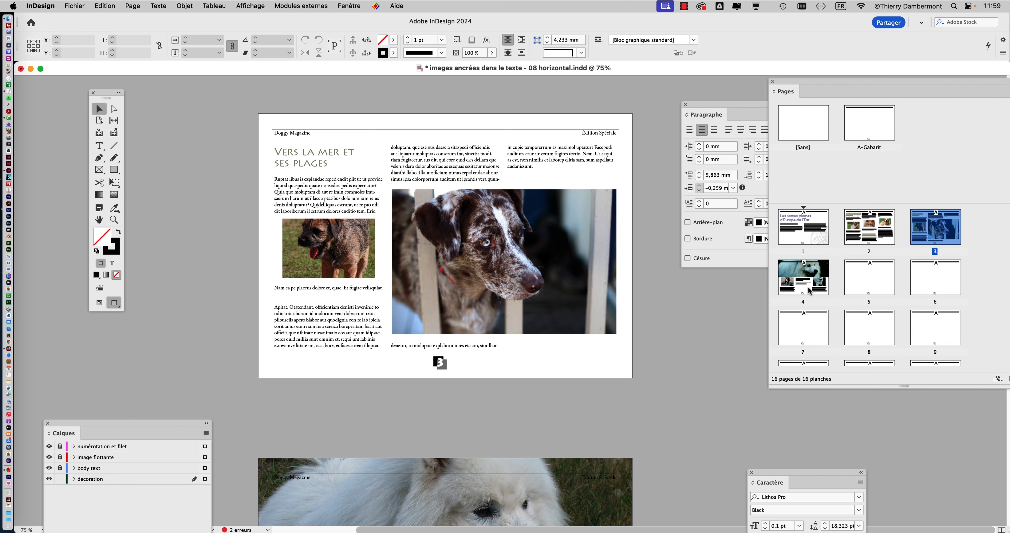
Step: Paste the celtic image in place on page 4, deselect it and compare the page with pages 1 and 5
double_click(809, 288)
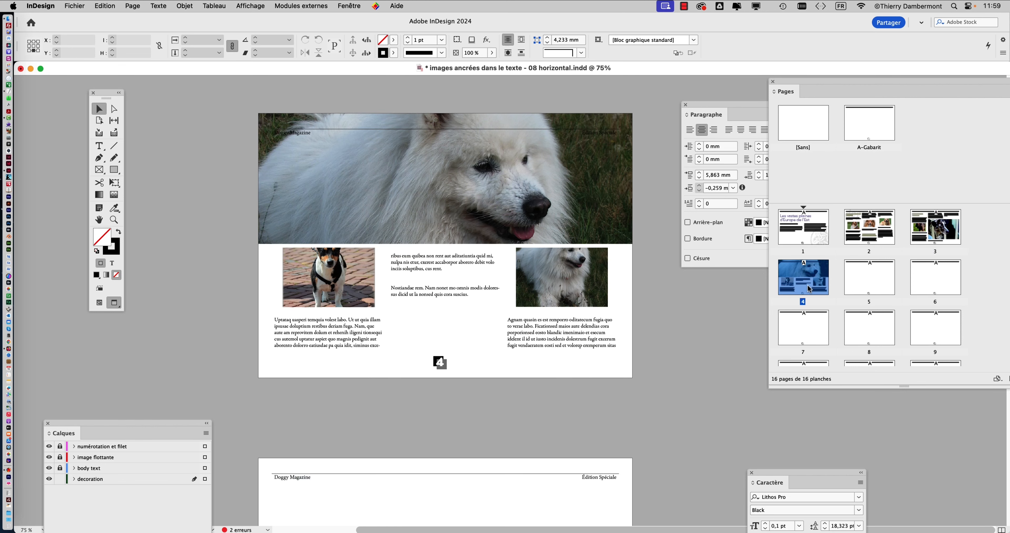
left_click(105, 6)
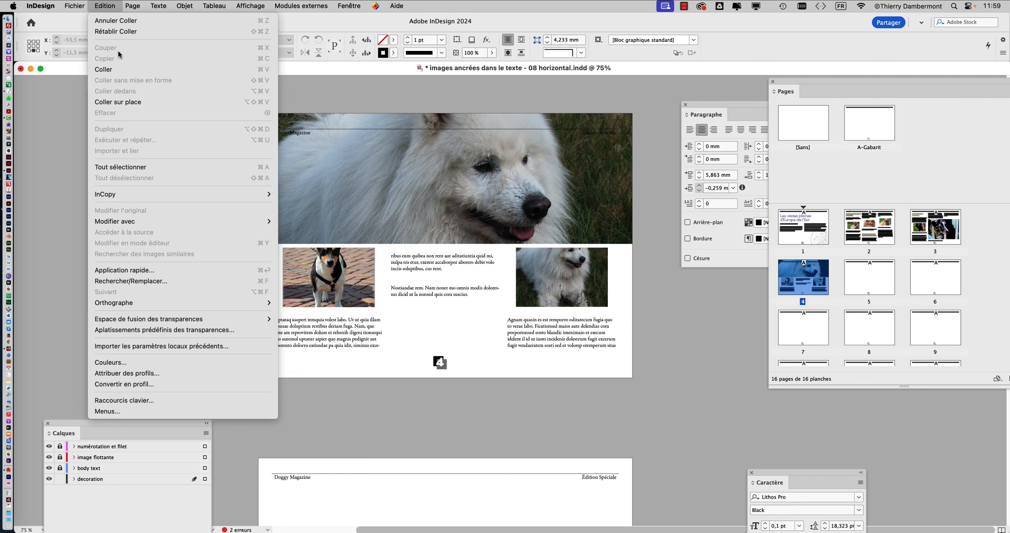
left_click(129, 101)
left_click(655, 177)
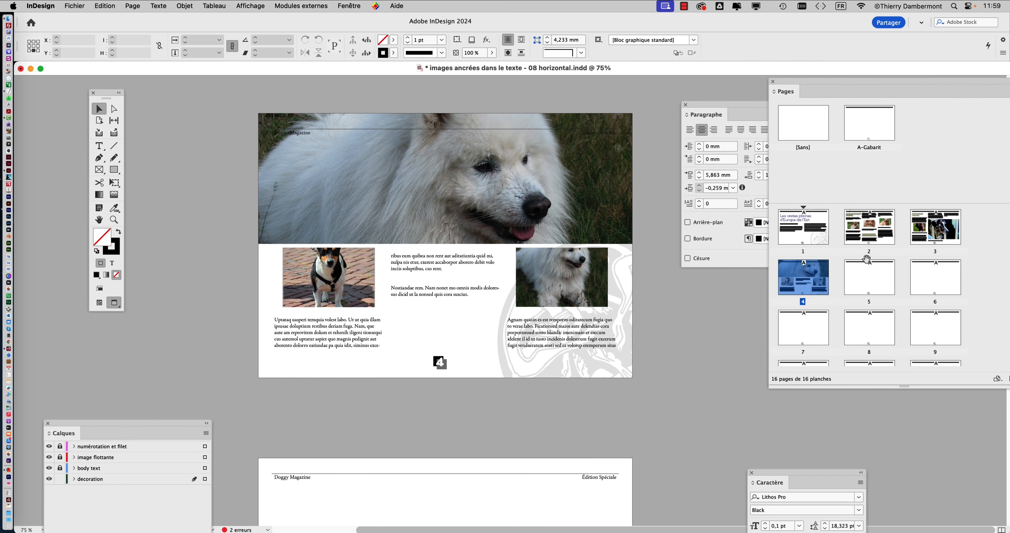
double_click(860, 232)
double_click(793, 233)
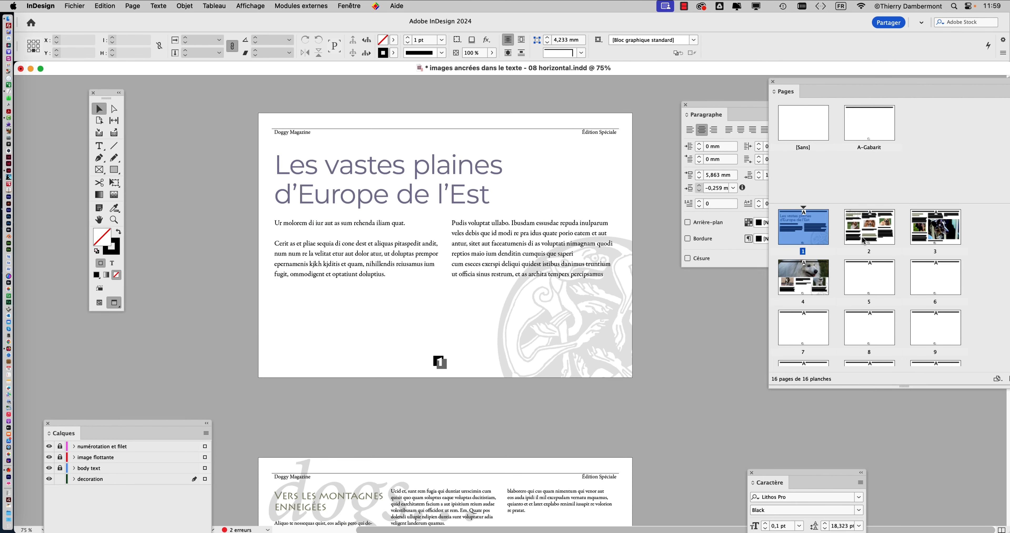
double_click(879, 276)
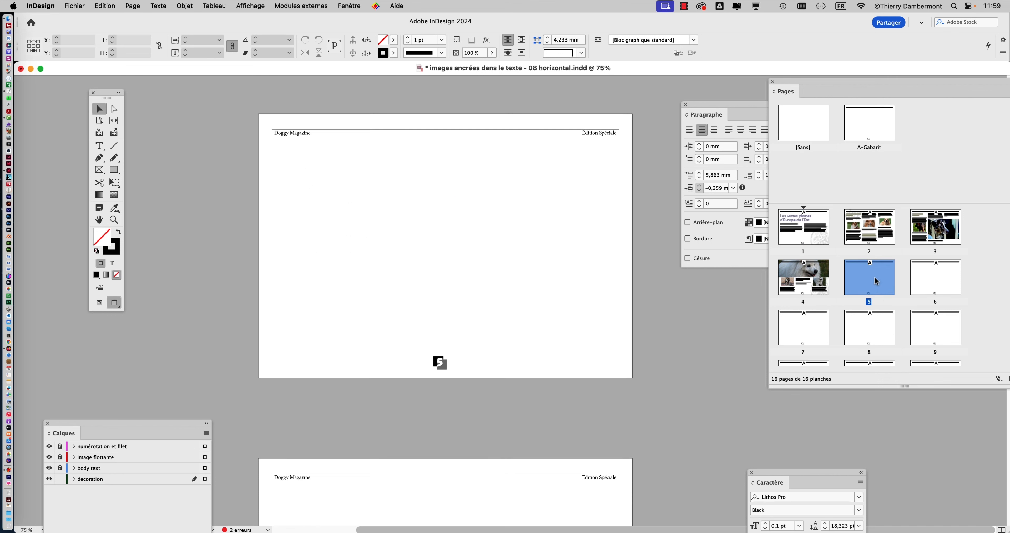
double_click(807, 286)
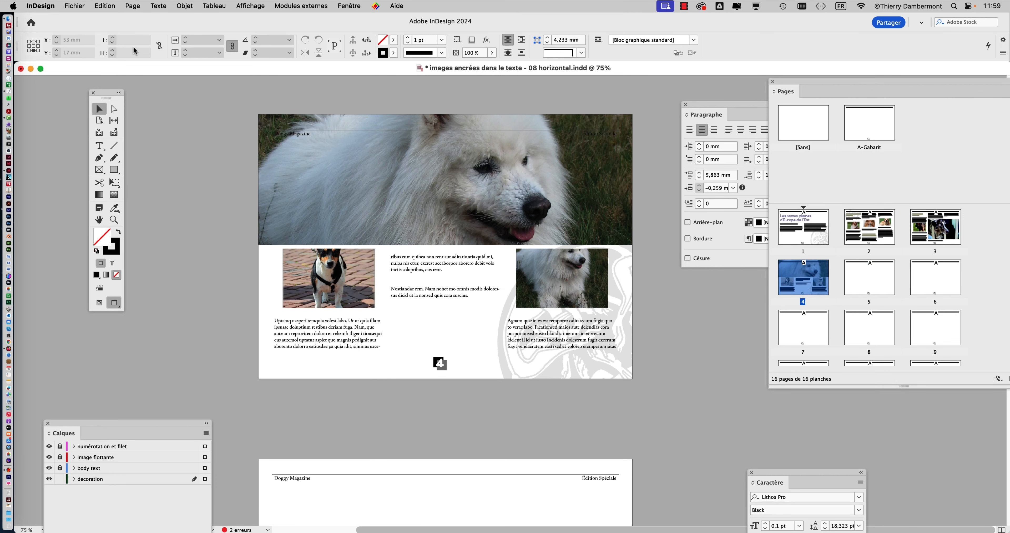
Step: Save the document under the new name "images ancrées dans le texte - 09 horizontal"
left_click(81, 5)
left_click(117, 92)
left_click(625, 77)
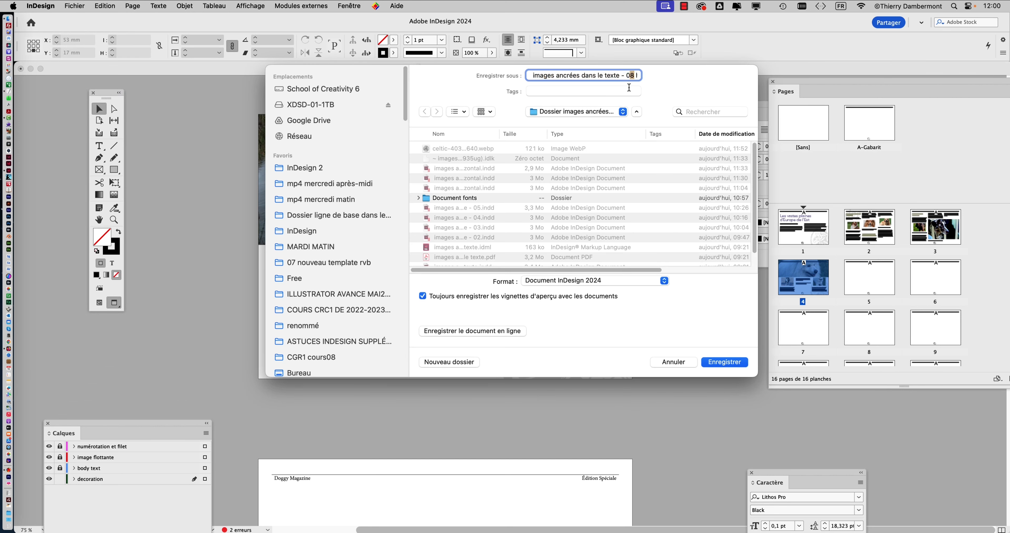
type("09")
key("Return")
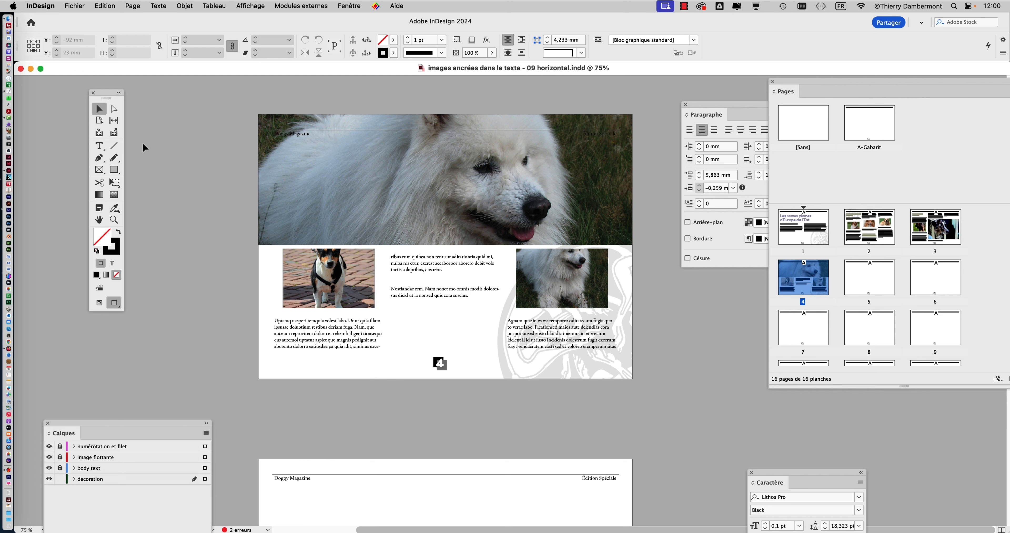
Step: Review the decorations on pages 1, 2 and 4, moving the layers list clear of the pages and enlarging page 1 for a closer look
left_click(810, 232)
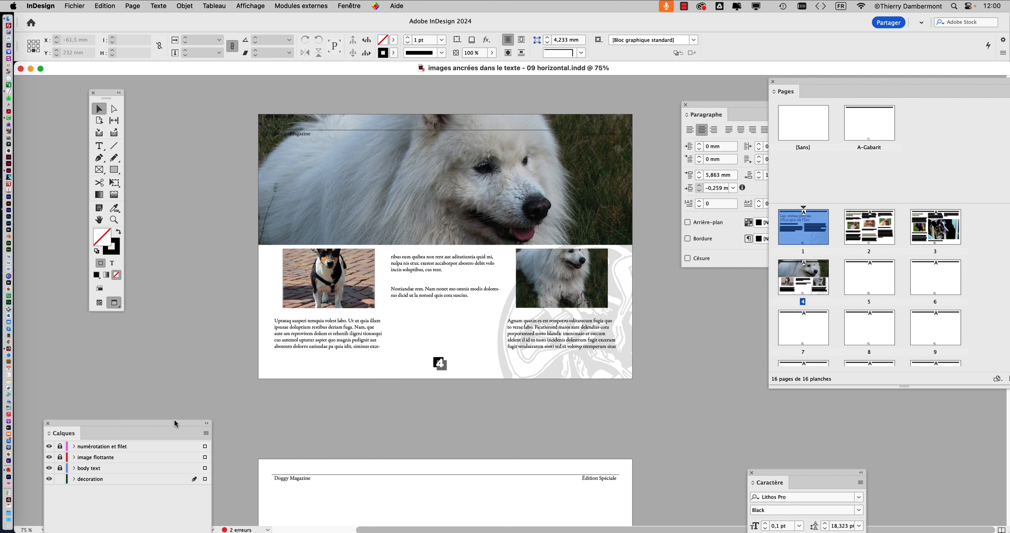
left_click_drag(175, 423, 271, 99)
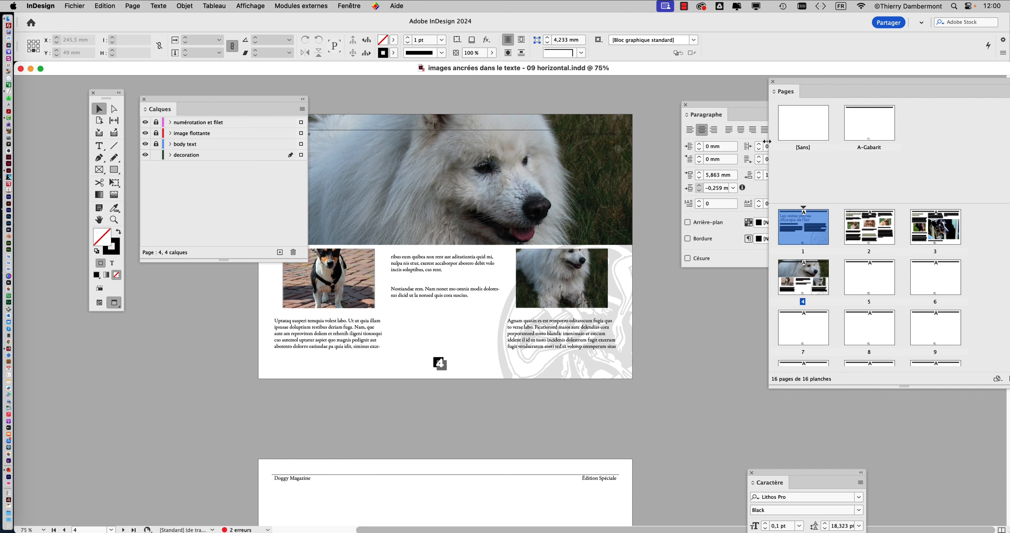
double_click(802, 225)
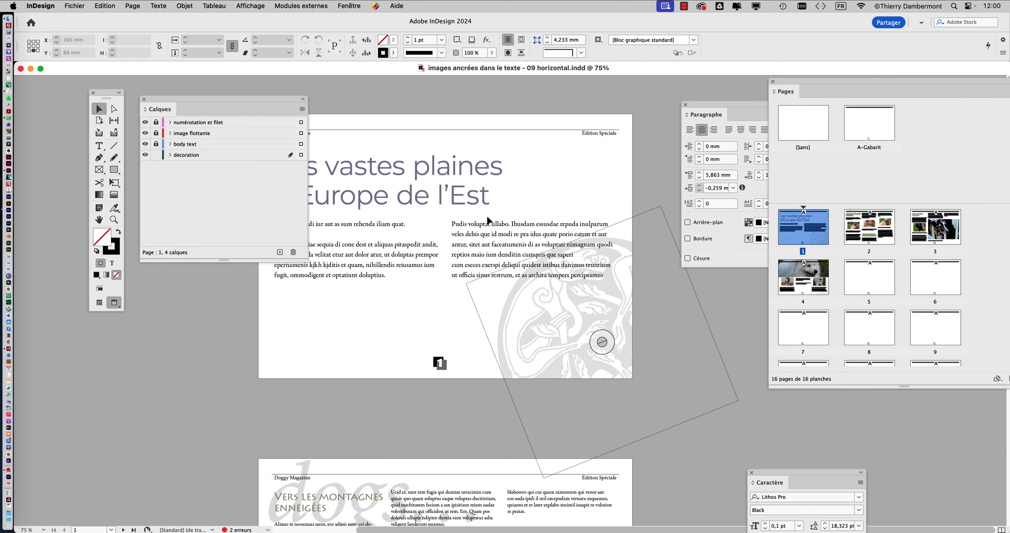
left_click_drag(280, 98, 292, 280)
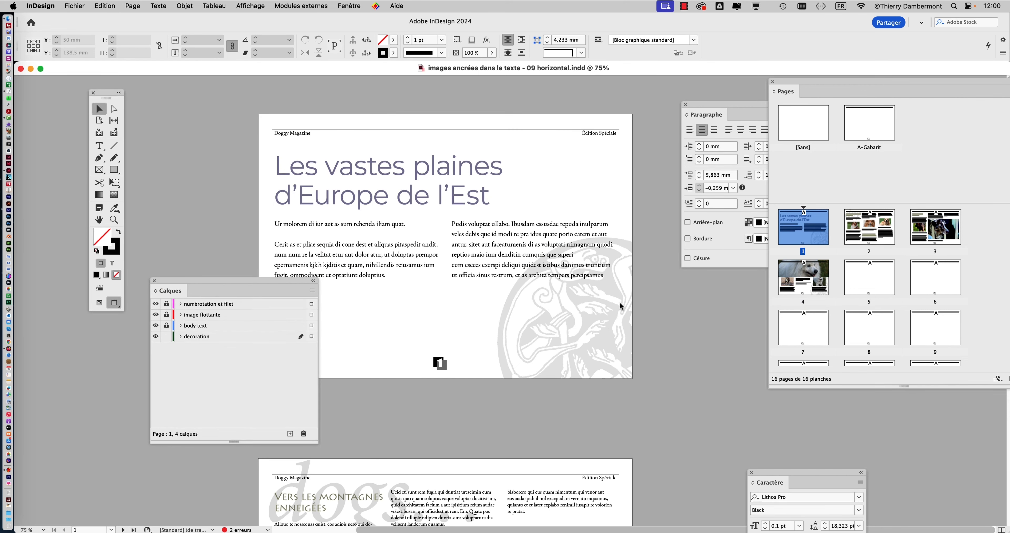
double_click(878, 235)
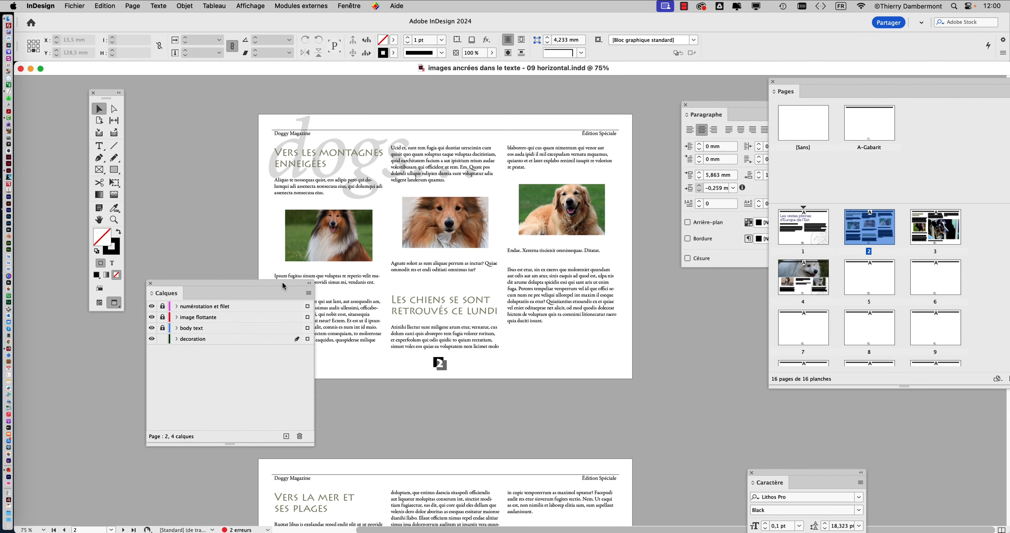
left_click_drag(284, 279, 200, 328)
double_click(819, 283)
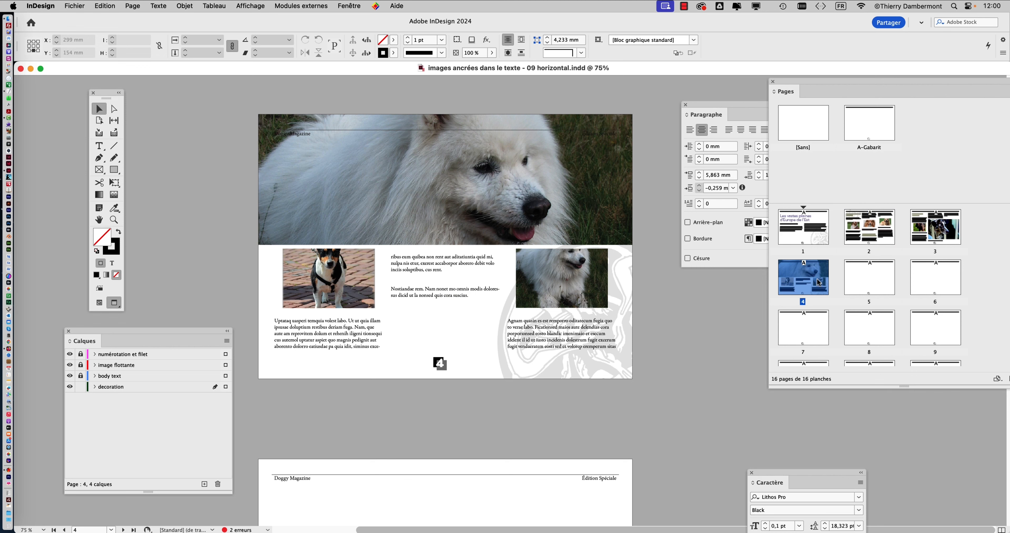
double_click(821, 245)
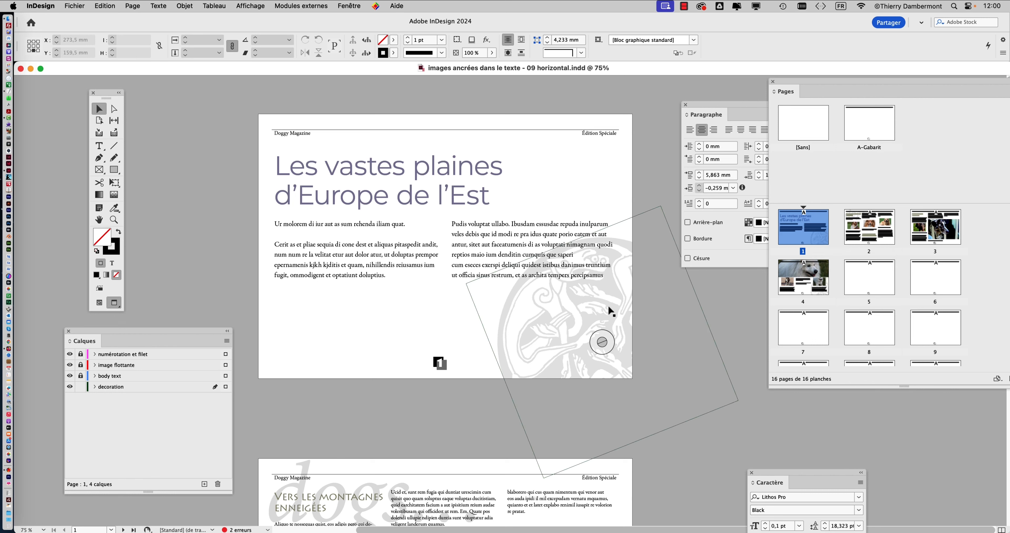
double_click(795, 228, "alt")
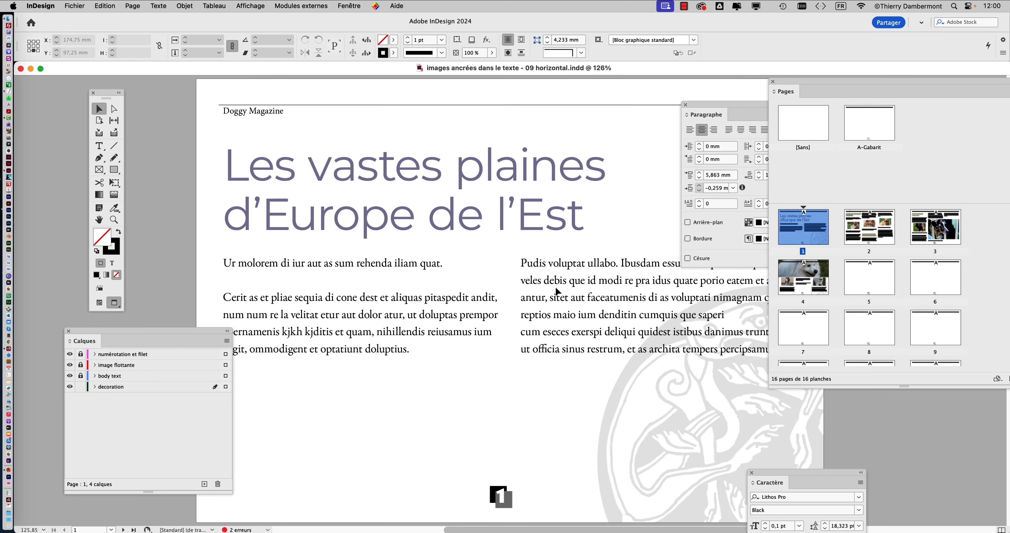
key("super+alt+2")
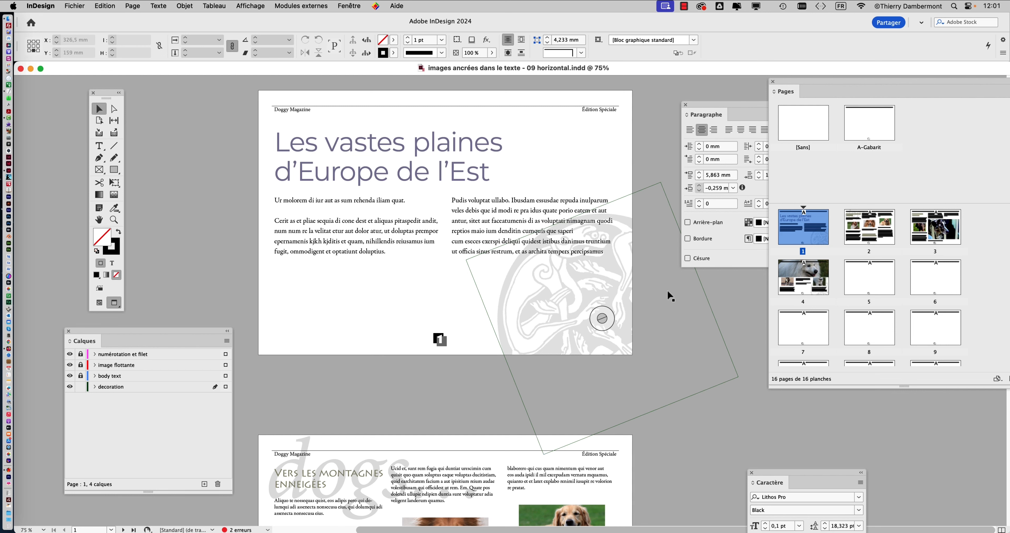
Step: Enlarge the celtic image on page 1 with Free Transform to about 281 mm square and move it to about X 187 mm, Y 381 mm
left_click(611, 283)
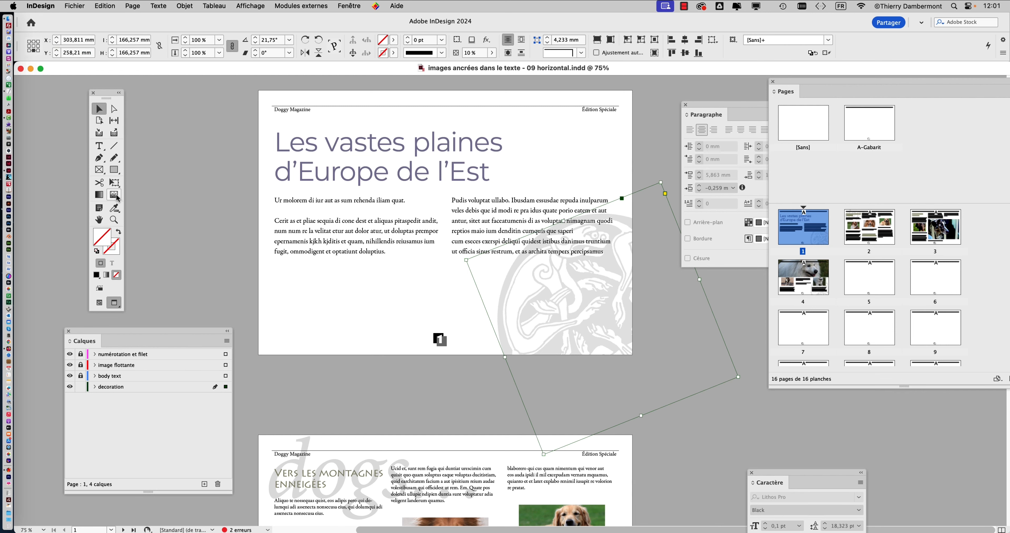
left_click(114, 182)
key("super+minus")
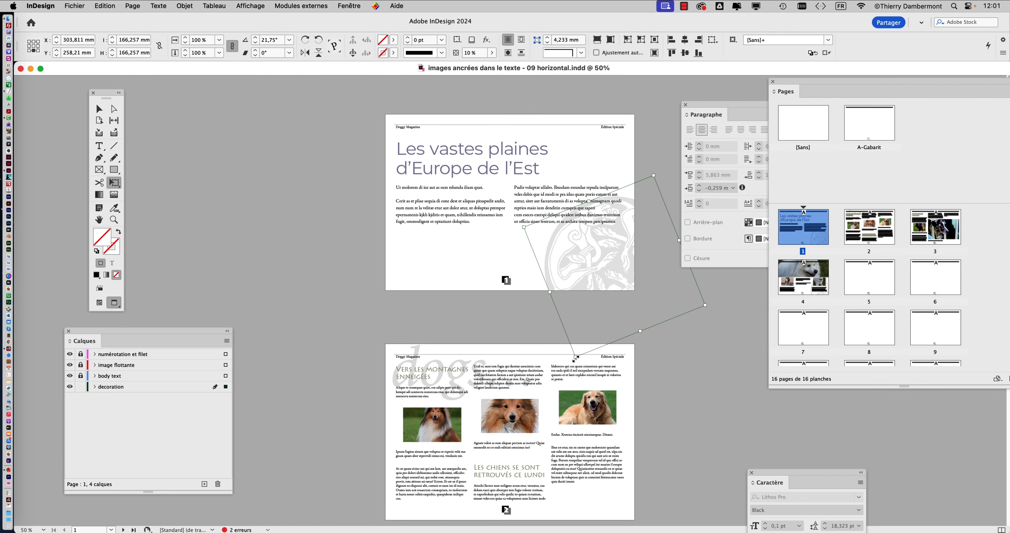
left_click_drag(576, 358, 472, 459)
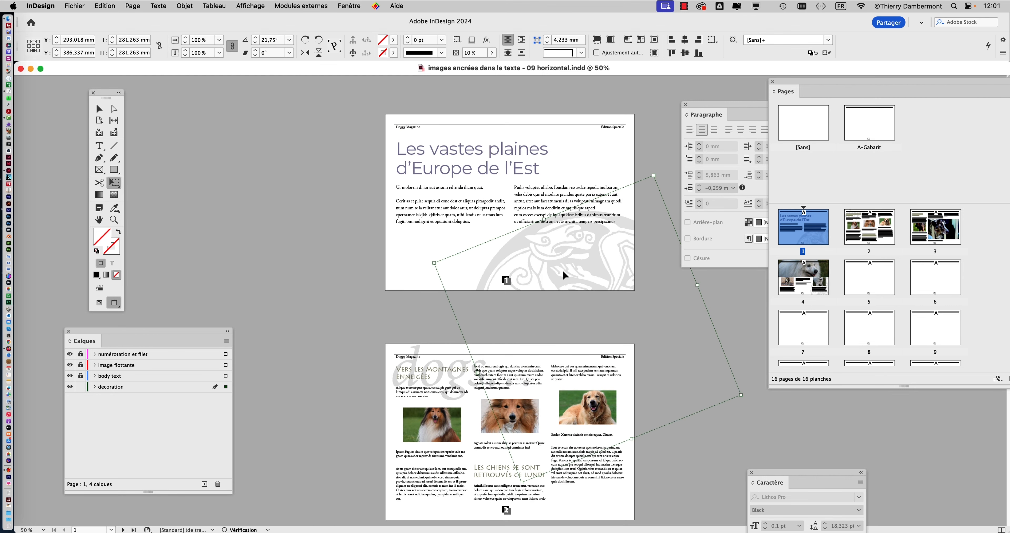
left_click_drag(565, 275, 476, 271)
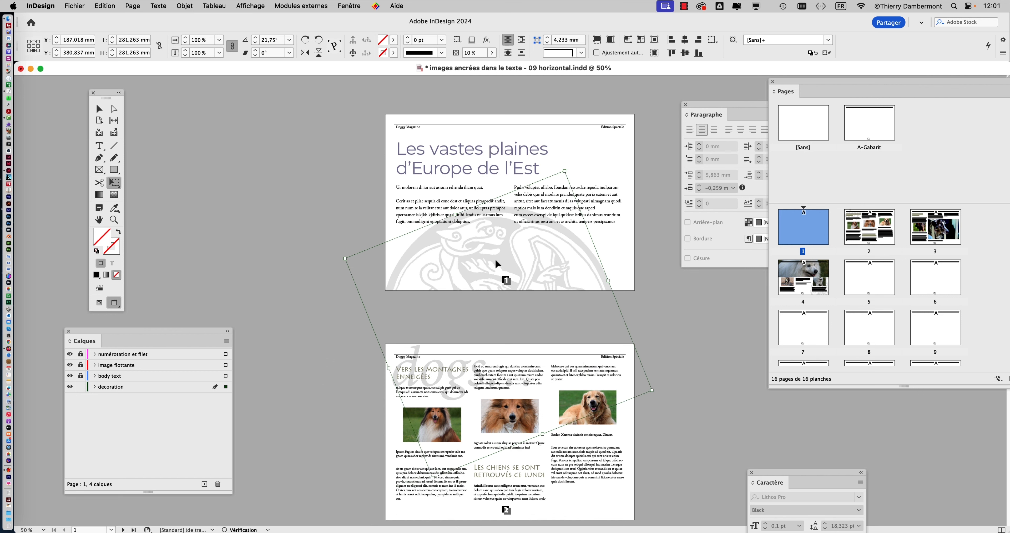
Step: Shrink the celtic image on page 4 with Free Transform to about 103 mm square and move it to about X 193 mm, Y 211 mm
double_click(811, 289)
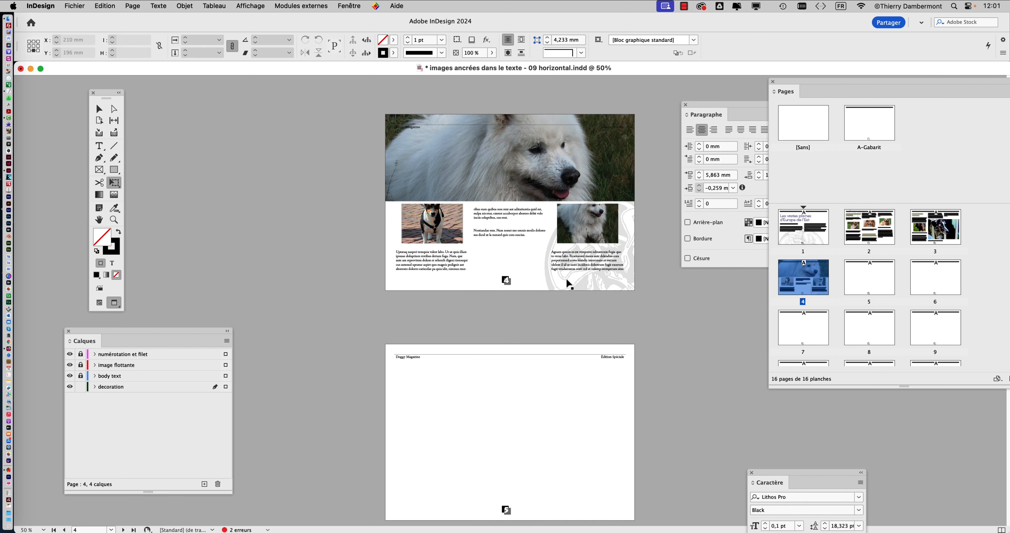
left_click_drag(566, 277, 550, 250)
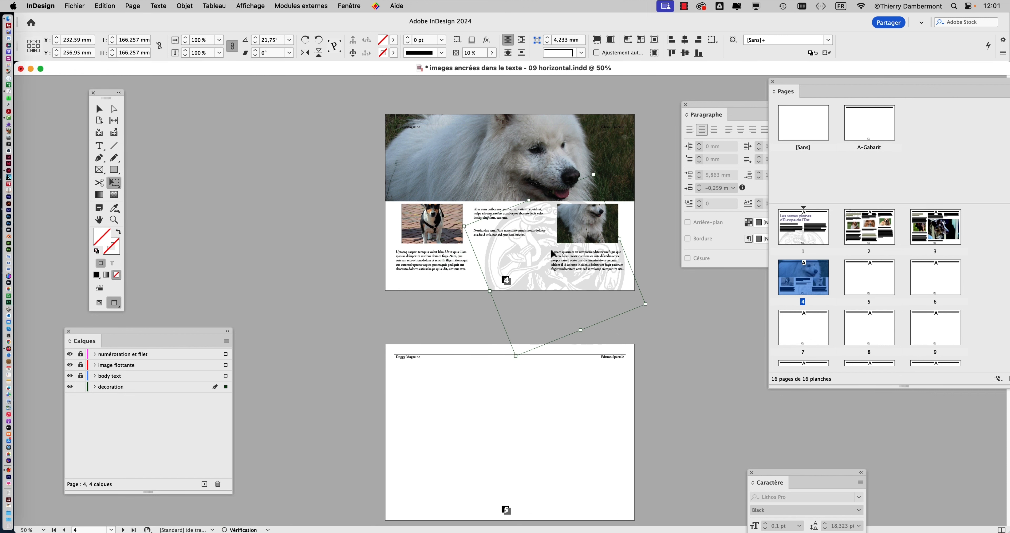
left_click_drag(646, 304, 611, 289)
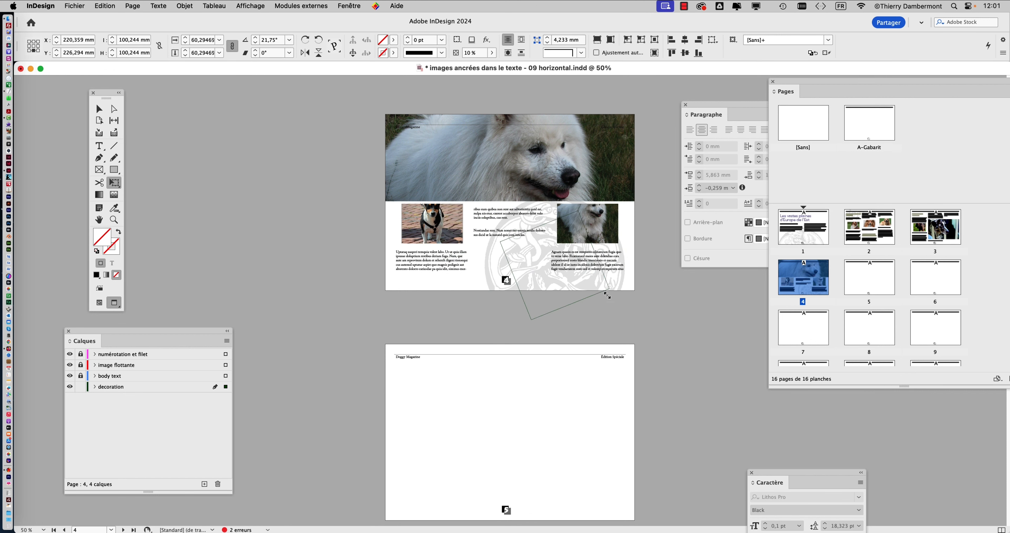
left_click_drag(530, 273, 517, 267)
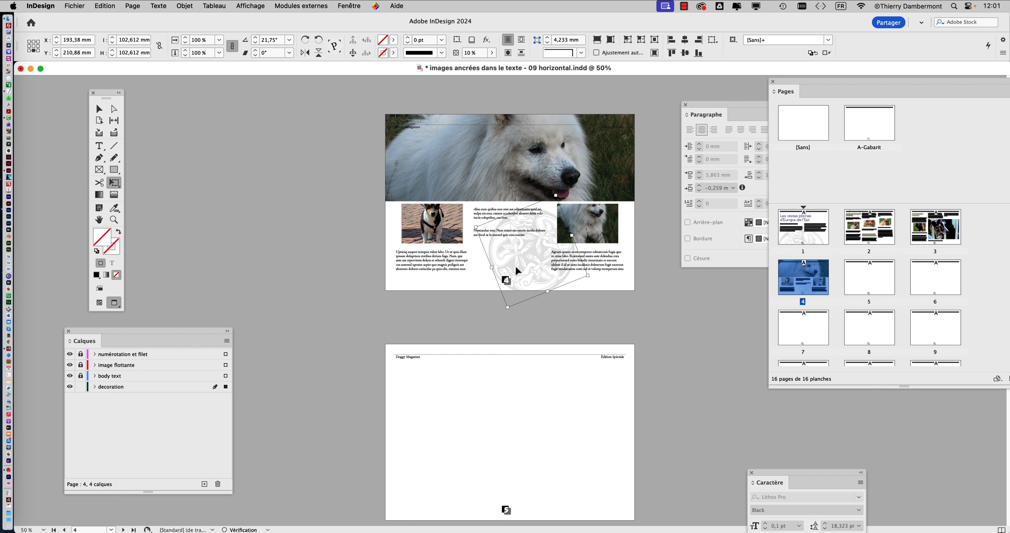
left_click(99, 108)
left_click(249, 194)
Step: Move the celtic image on page 4 further left behind the text, to about X 124 mm, Y 228 mm
left_click(496, 273)
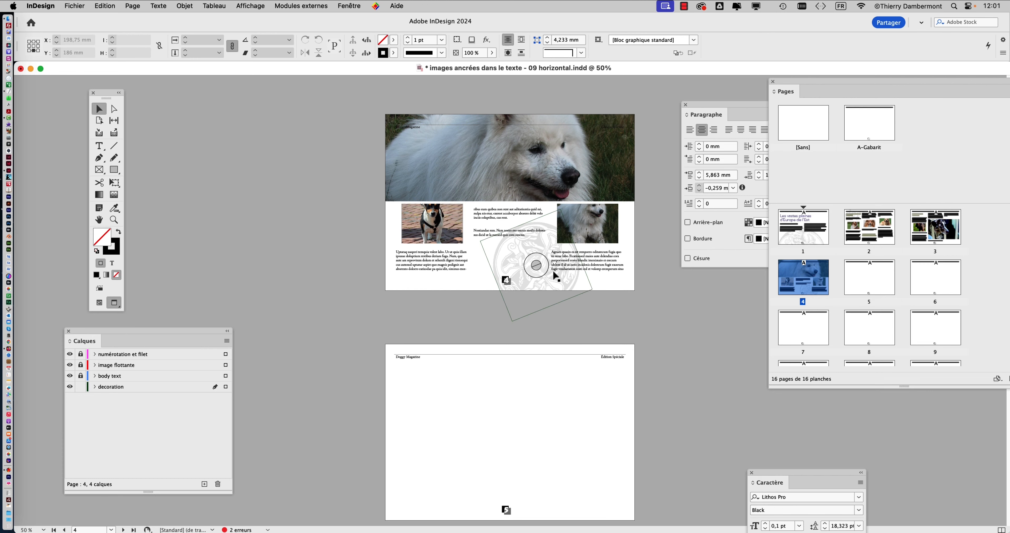
key("super+equal")
scroll(554, 276, "right", 5)
left_click(423, 253)
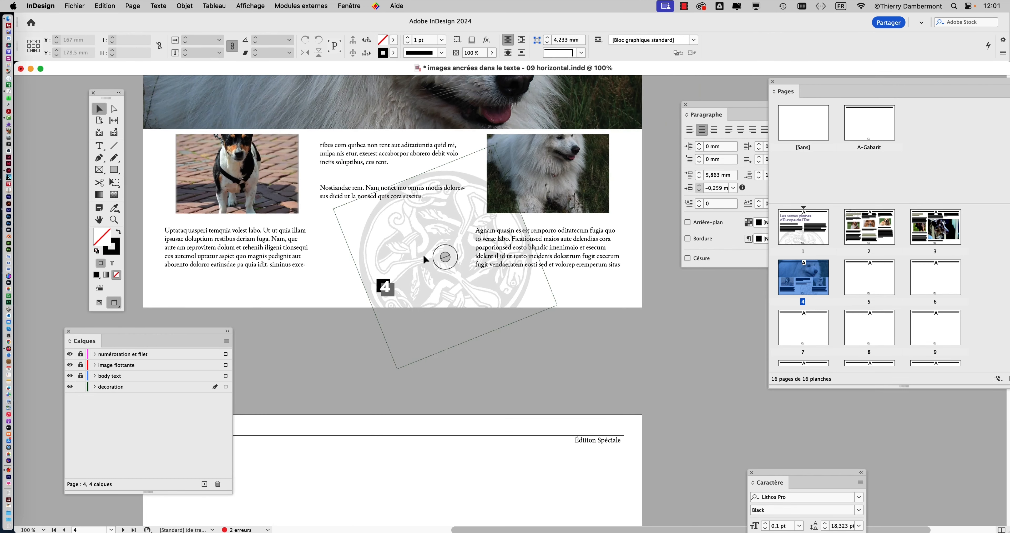
left_click(375, 368)
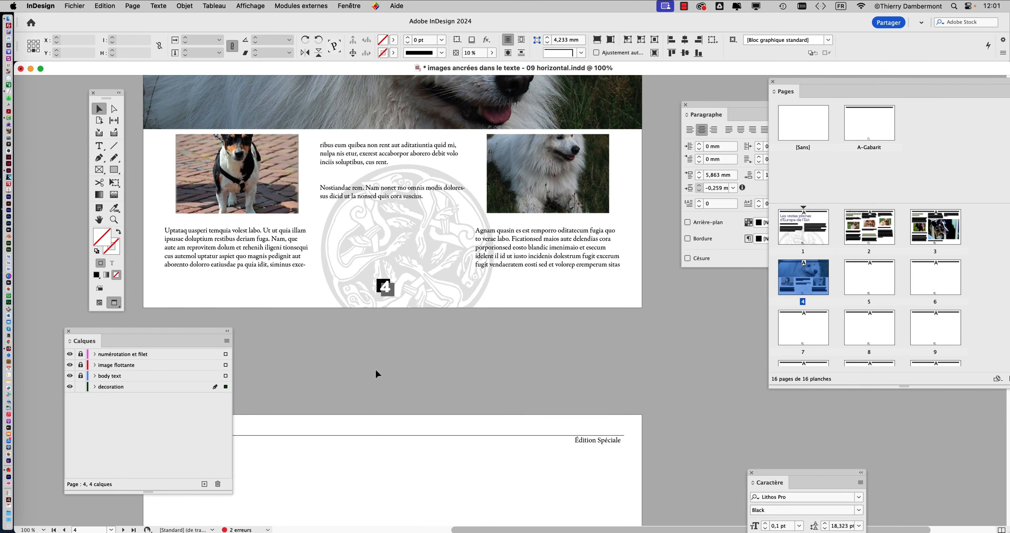
left_click_drag(424, 270, 336, 279)
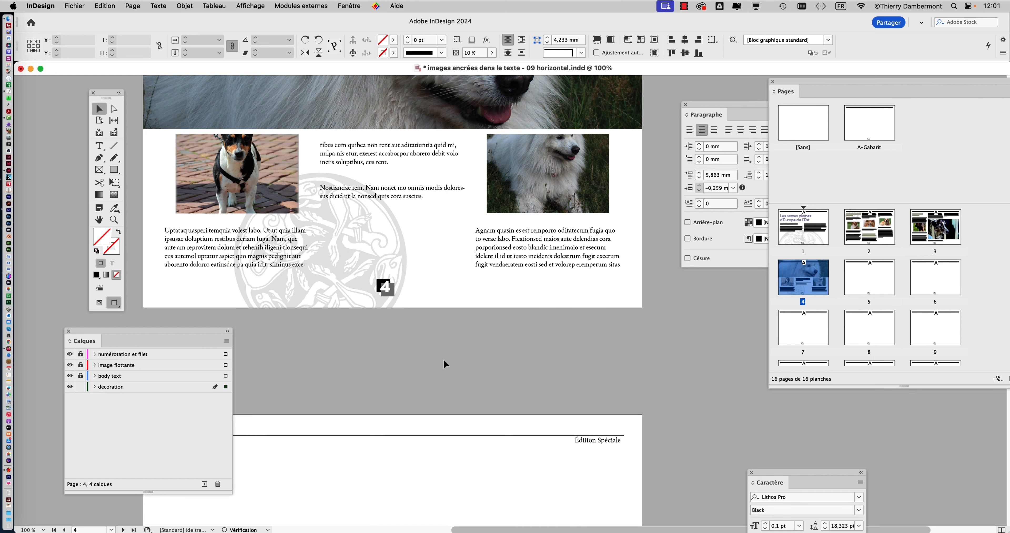
Step: Enlarge the celtic image on page 4 with Free Transform to about 147 mm square and deselect it
left_click_drag(432, 309, 531, 349)
key("super+z")
left_click(114, 183)
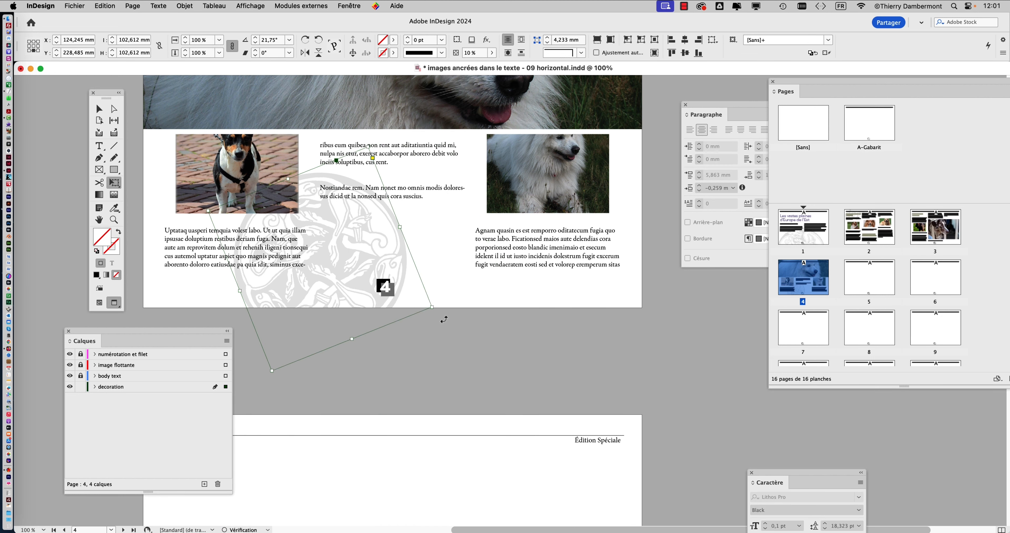
left_click_drag(432, 307, 545, 328)
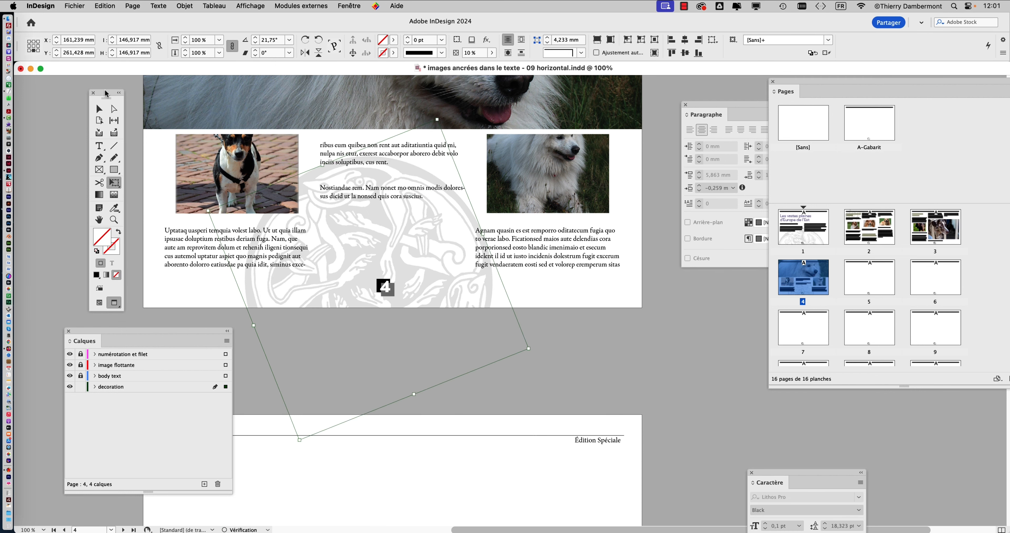
left_click(99, 109)
left_click(692, 314)
key("super+minus")
key("super+minus")
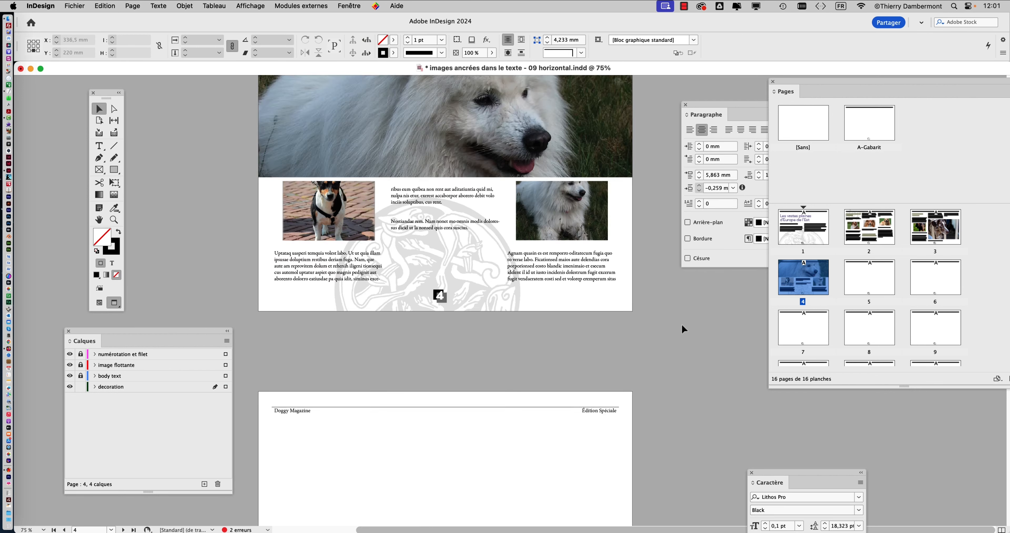
Step: Move the pages overview next to the tools and enlarge it to show all 16 pages in rows of four
scroll(360, 190, "down", 1)
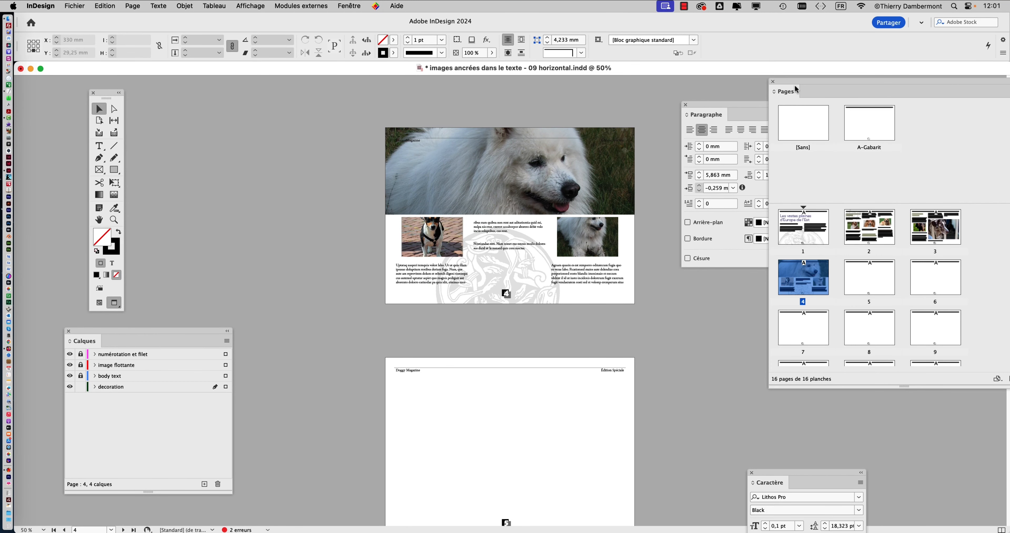
left_click_drag(796, 91, 206, 94)
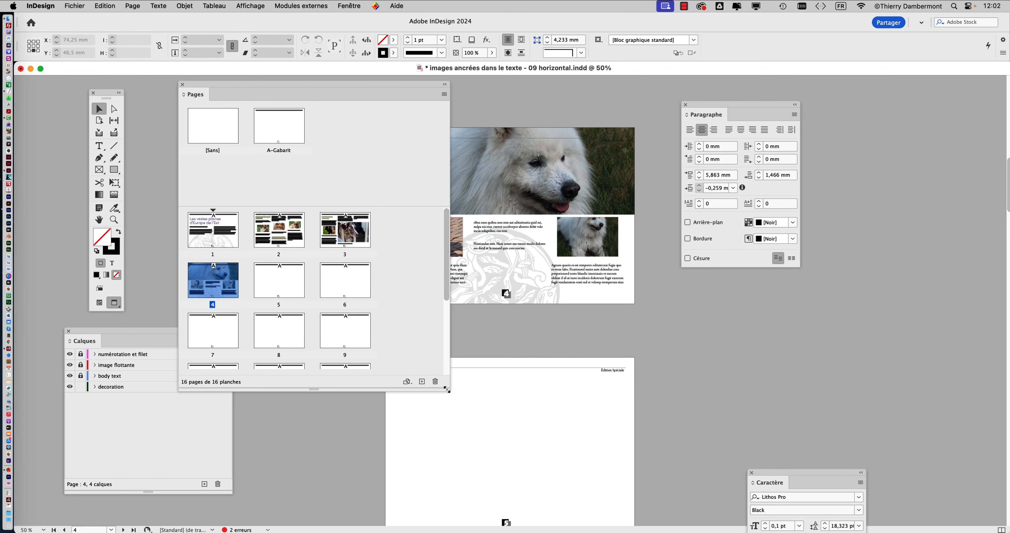
left_click_drag(450, 390, 471, 479)
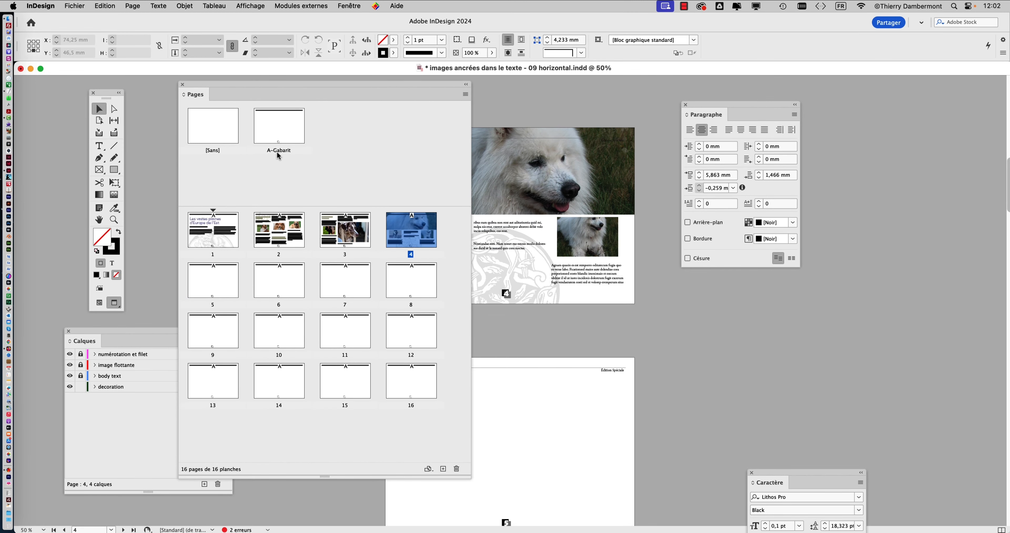